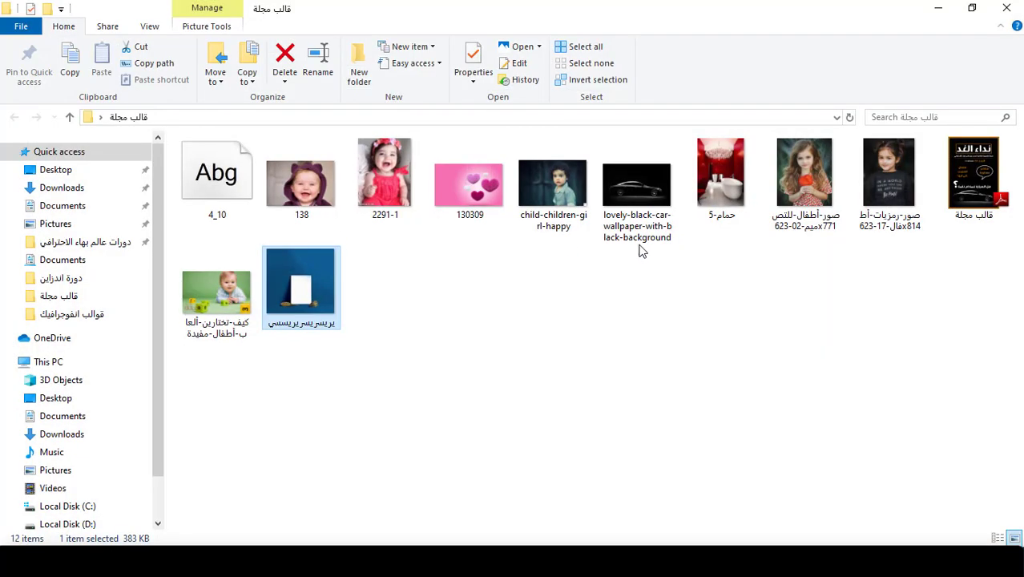
Step: Select the six children's photos in the قالب مجلة folder and load them into the open InDesign document for placing
left_click(437, 310)
left_click(302, 192)
left_click(378, 175, "ctrl")
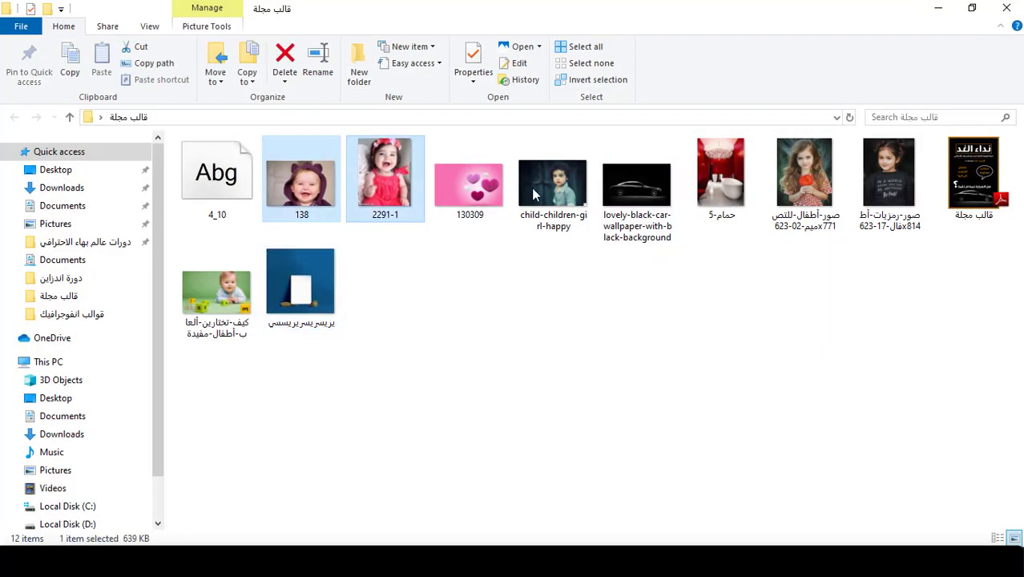
left_click(902, 177, "ctrl")
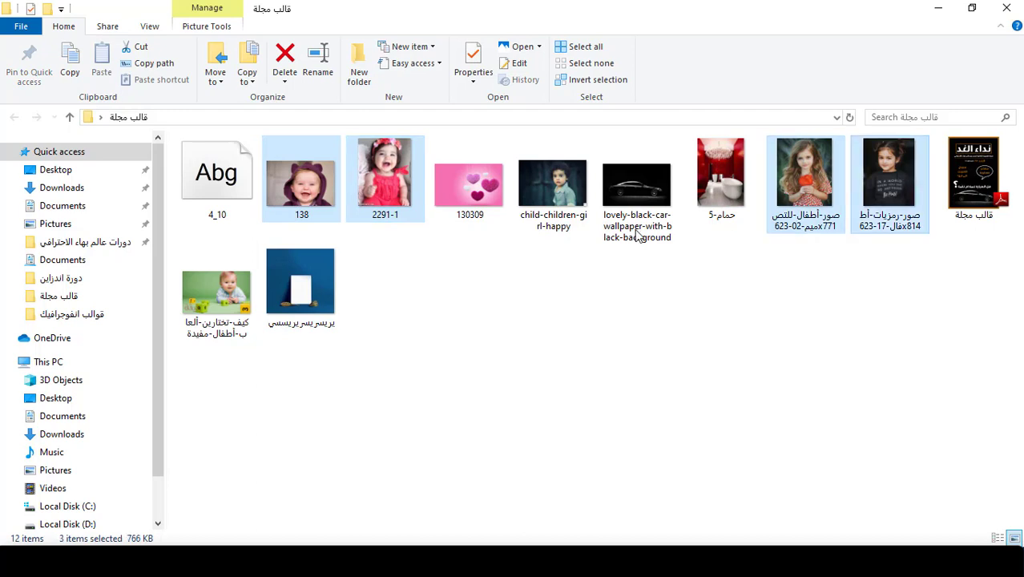
left_click(557, 200, "ctrl")
left_click(196, 290, "ctrl")
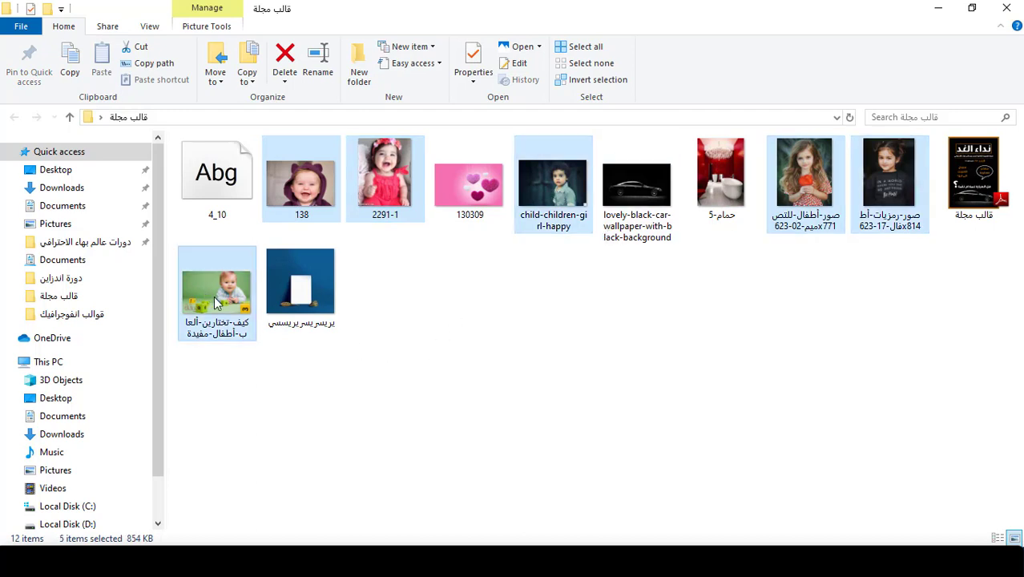
left_click_drag(819, 164, 479, 356)
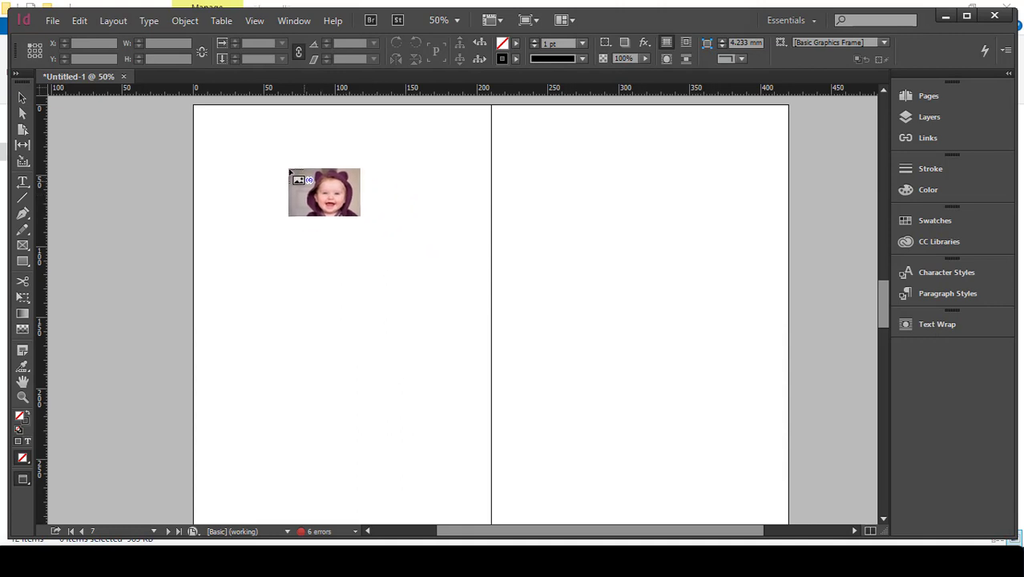
Step: Place the six loaded children's photos one after another on empty areas of the two-page spread
left_click_drag(284, 168, 407, 277)
left_click_drag(271, 270, 412, 356)
left_click(443, 267)
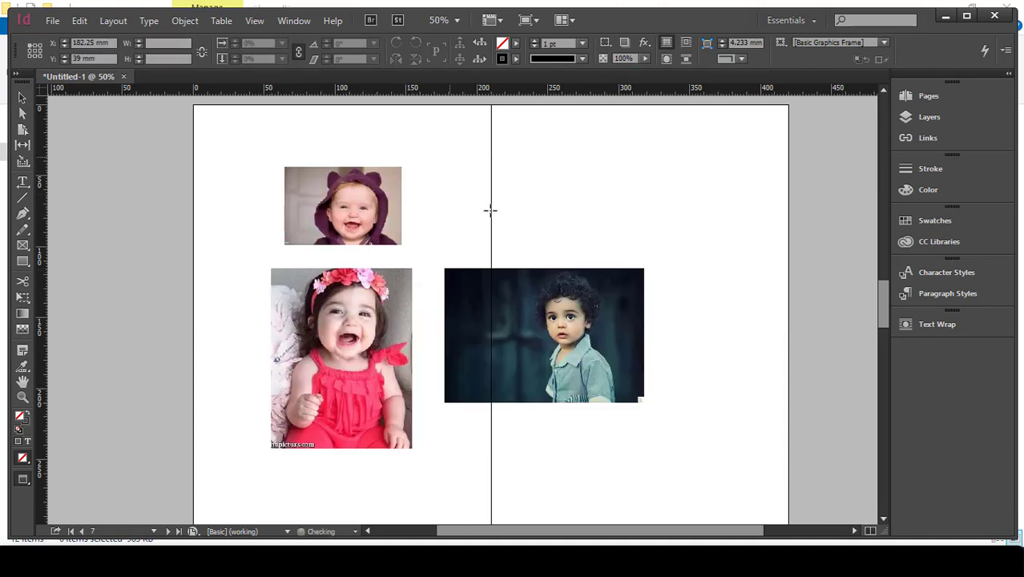
left_click_drag(448, 156, 515, 238)
left_click_drag(464, 424, 553, 493)
left_click_drag(577, 442, 650, 504)
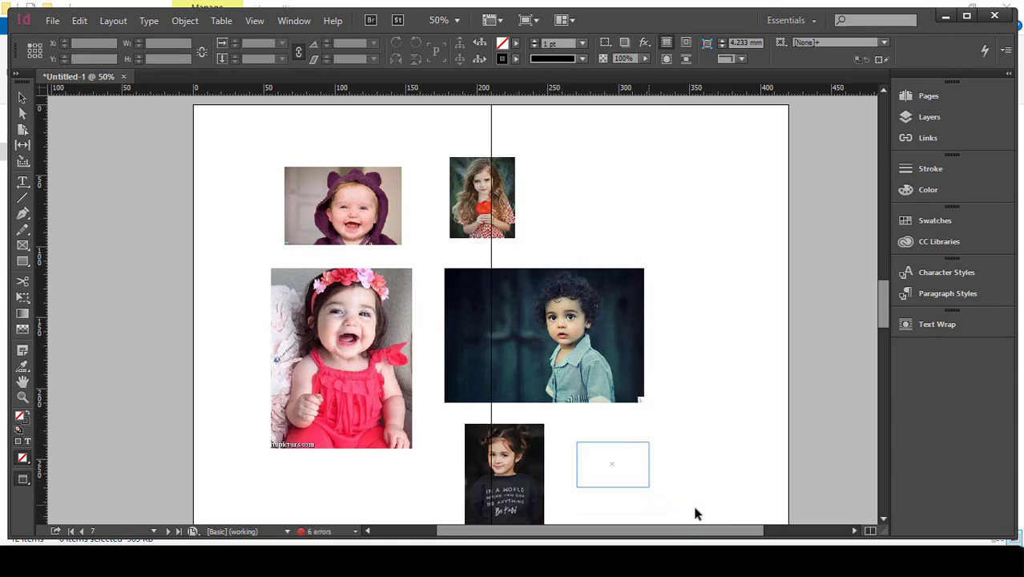
Step: Move the photo of the baby with blocks to the right page's upper outer corner and enlarge it proportionally
left_click_drag(718, 105, 789, 150)
left_click(751, 144)
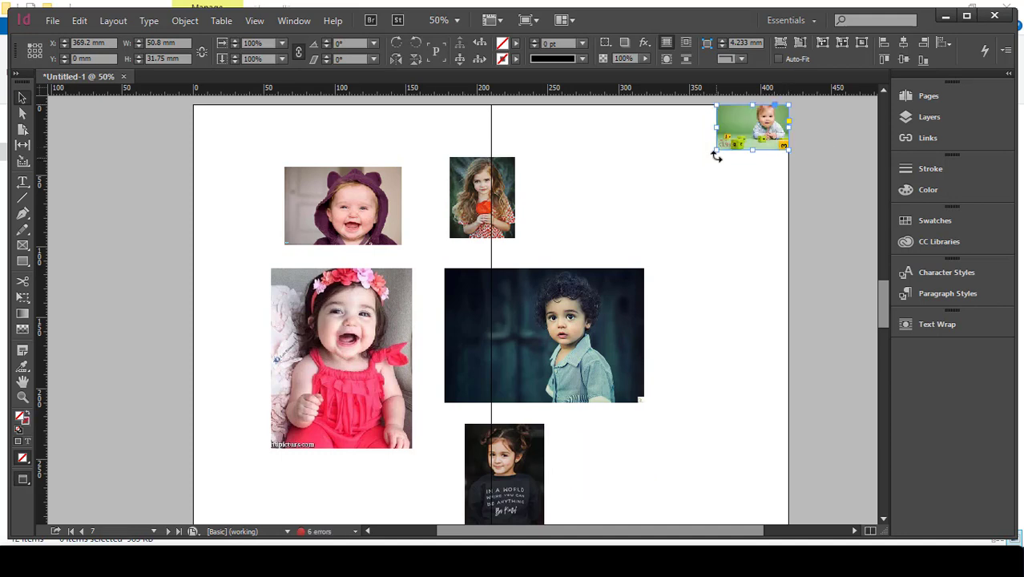
left_click_drag(716, 151, 674, 176)
left_click(700, 229)
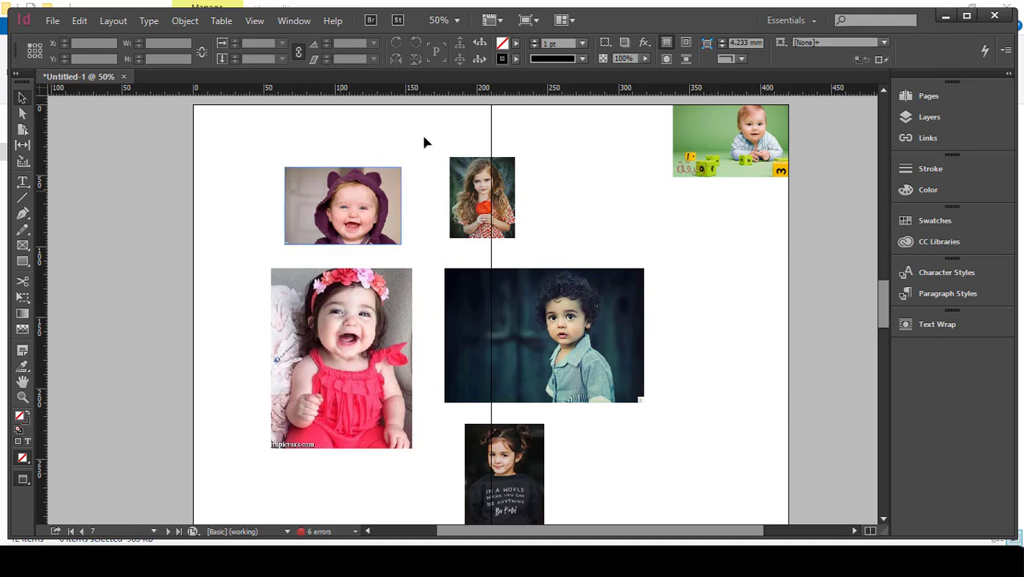
Step: Move the hooded baby photo beside the blocks photo along the page's upper edge and crop its left side to about 71 mm wide
left_click_drag(669, 105, 553, 180)
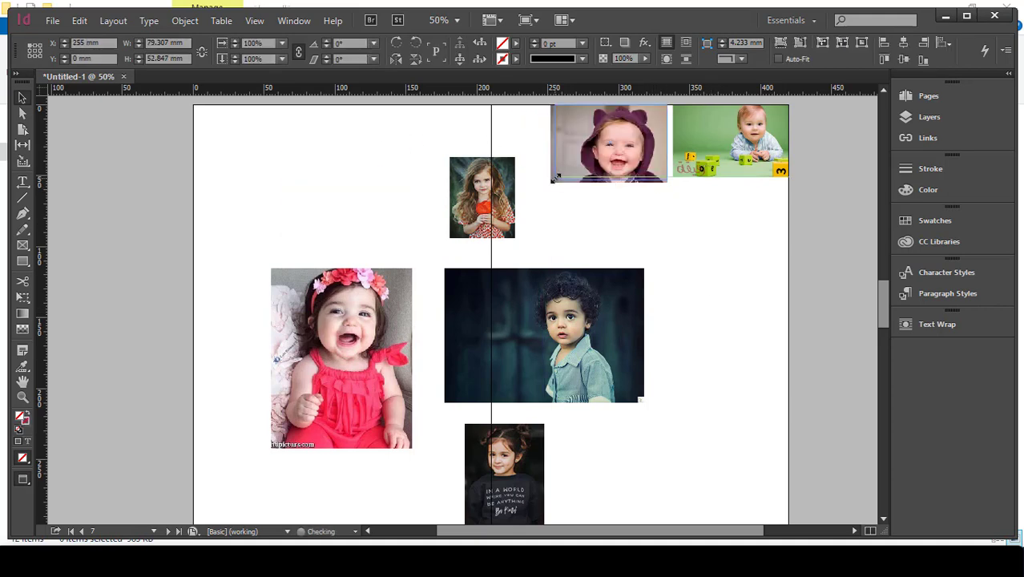
left_click(586, 198)
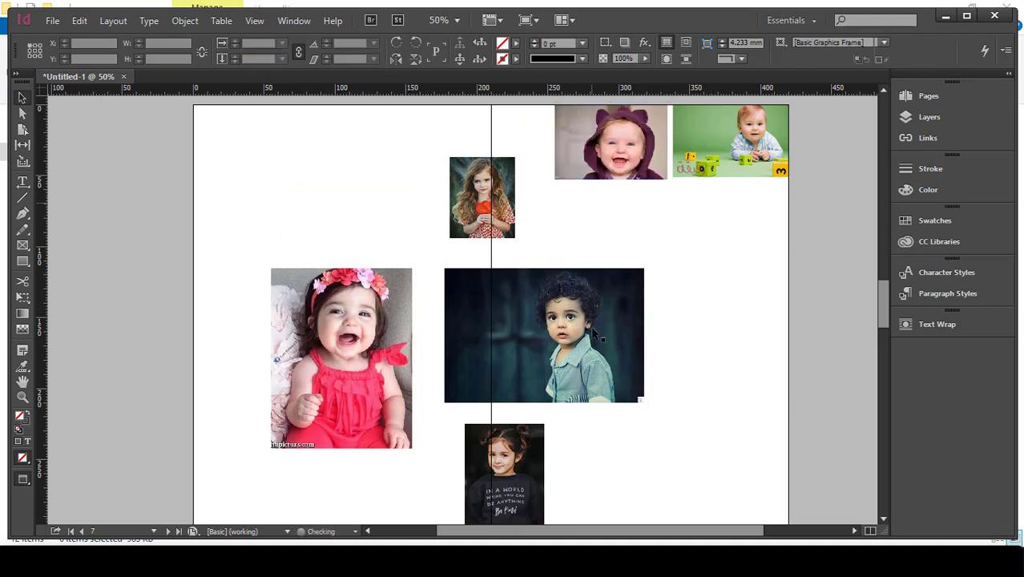
left_click(607, 165)
left_click_drag(563, 144, 575, 144)
left_click(605, 219)
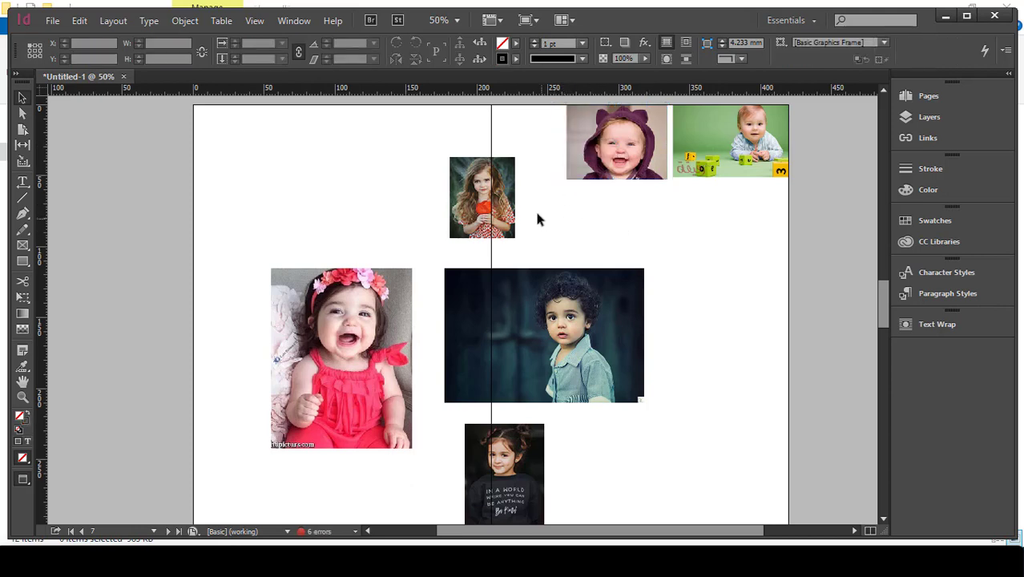
Step: Move the long-haired girl photo onto the left page and fit the red-dress baby photo, scaled down, beside the hooded baby
left_click_drag(515, 199, 318, 198)
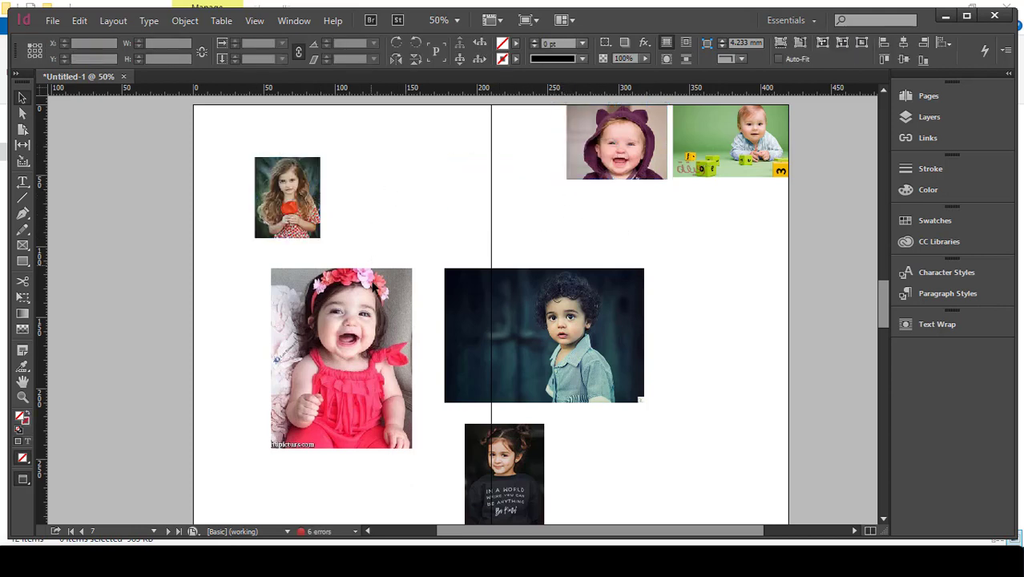
left_click_drag(525, 145, 523, 124)
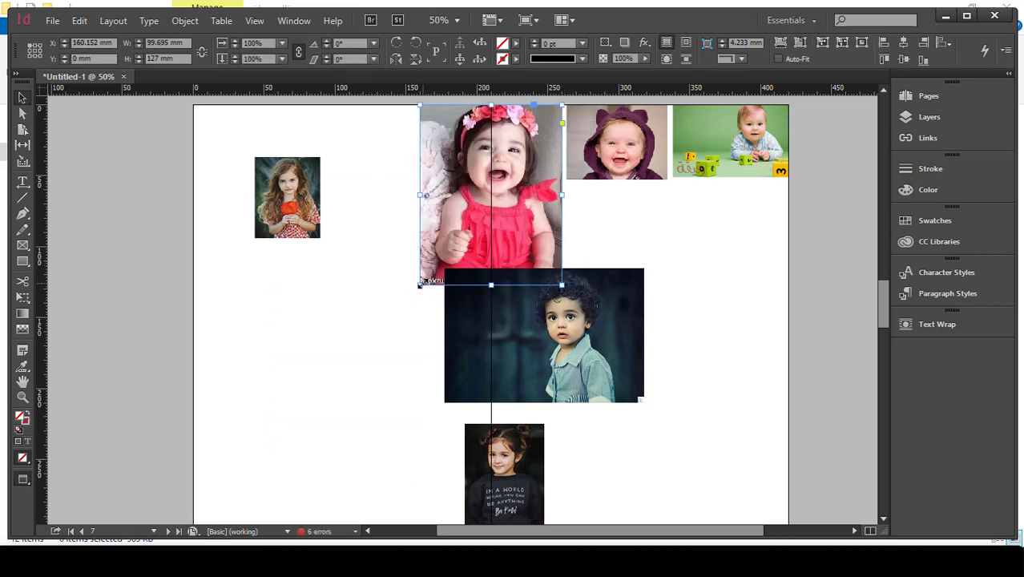
left_click_drag(419, 284, 514, 129)
left_click(595, 225)
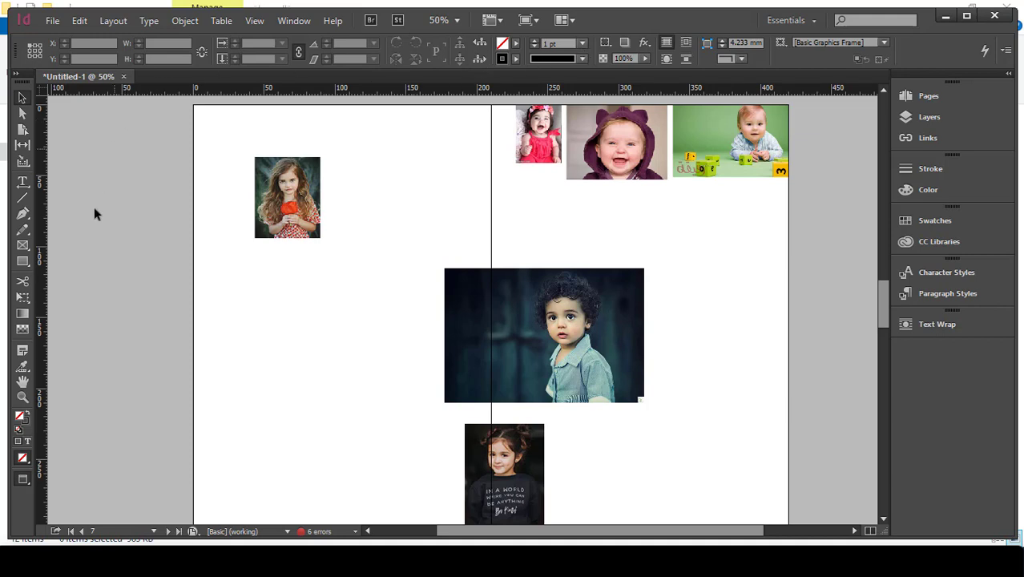
Step: Draw a rectangle about 71 × 9 mm directly below the hooded baby photo and fill it with C=100 M=90 Y=10 K=0
left_click(25, 262)
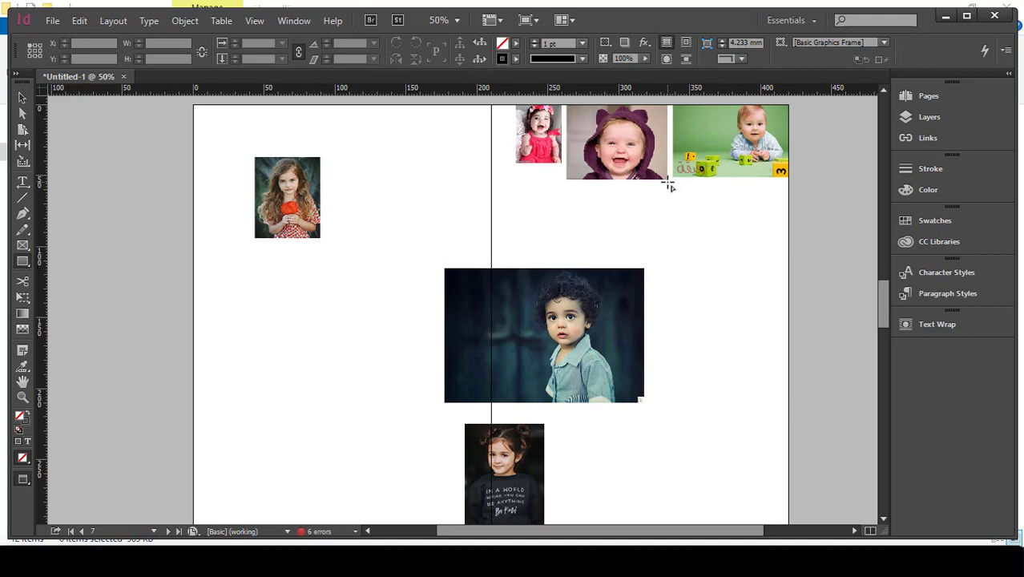
left_click_drag(667, 183, 566, 193)
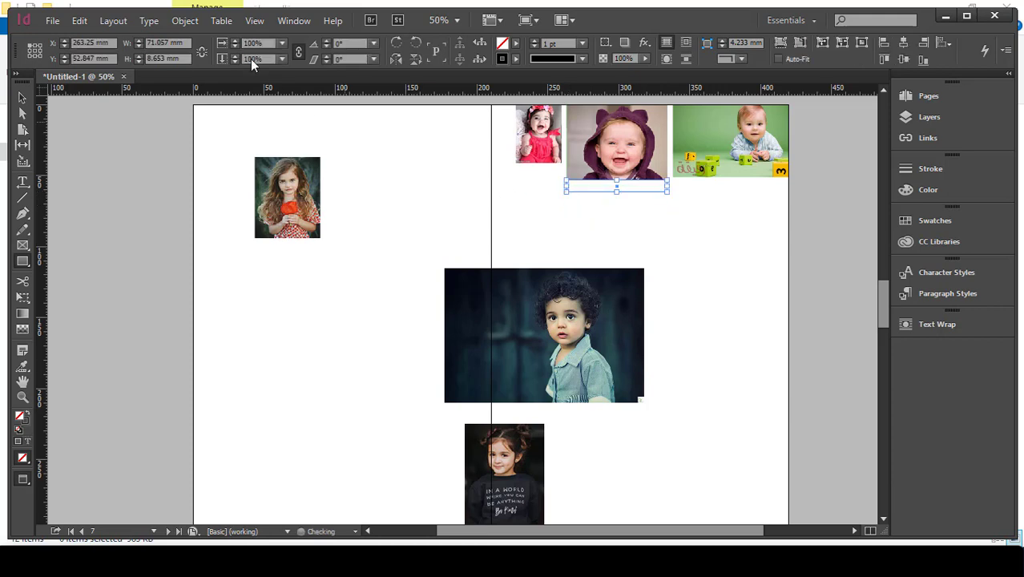
left_click(518, 44)
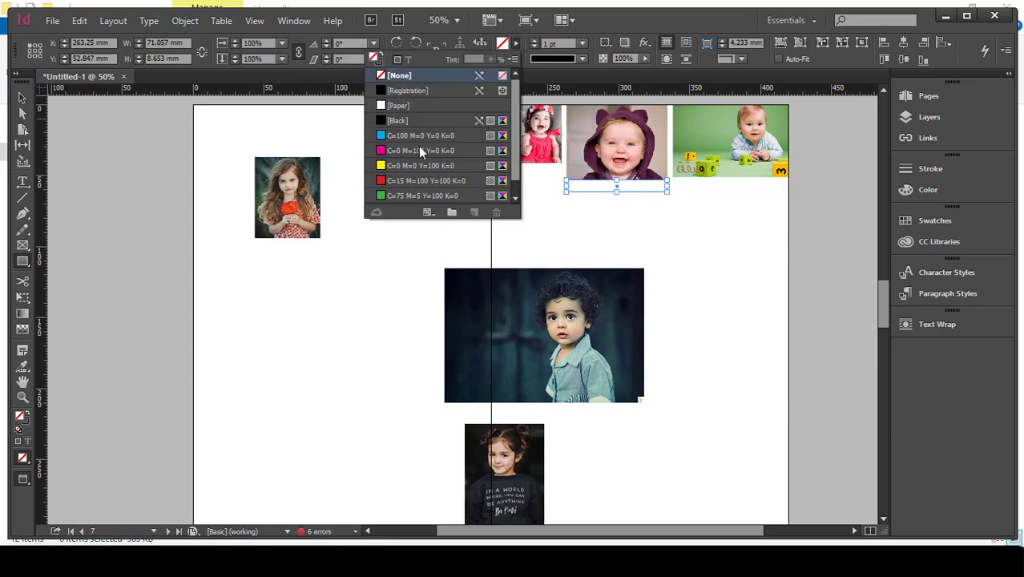
left_click(409, 201)
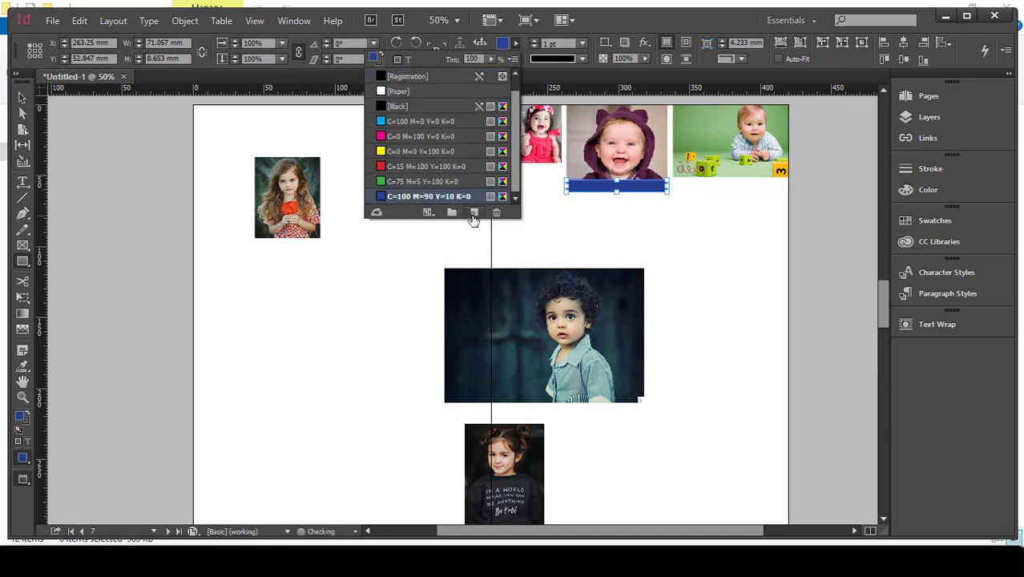
Step: Duplicate the bar's blue swatch and edit the copy into red, with cyan 0 and a high yellow value
left_click(473, 212)
scroll(381, 201, "up", 1)
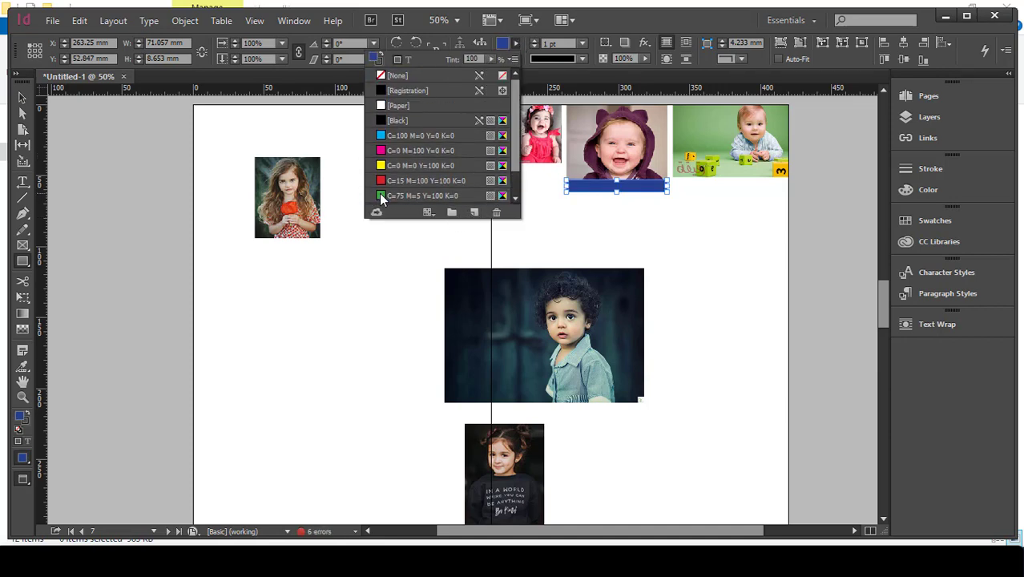
scroll(404, 199, "down", 2)
double_click(416, 195)
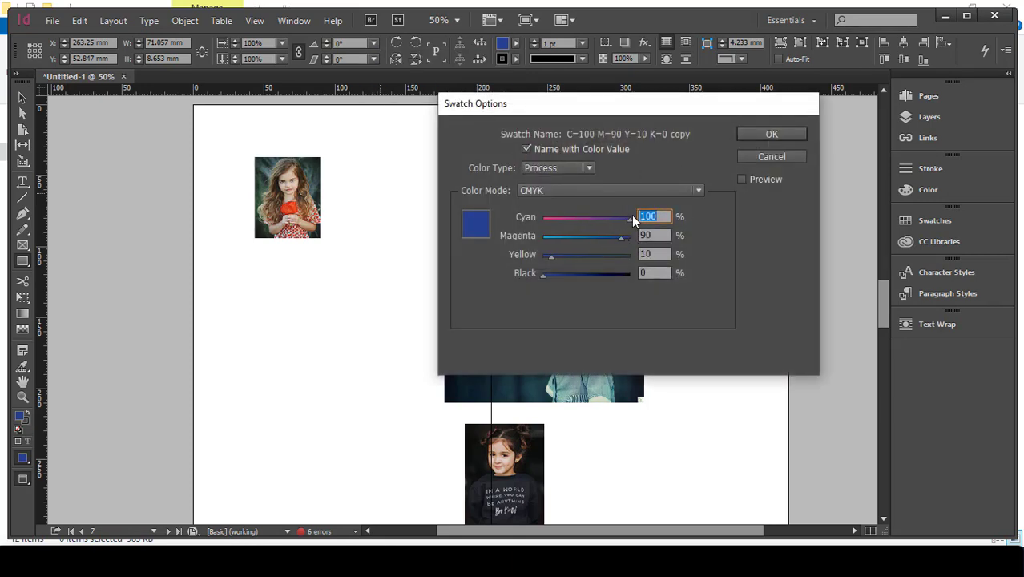
left_click_drag(628, 222, 535, 223)
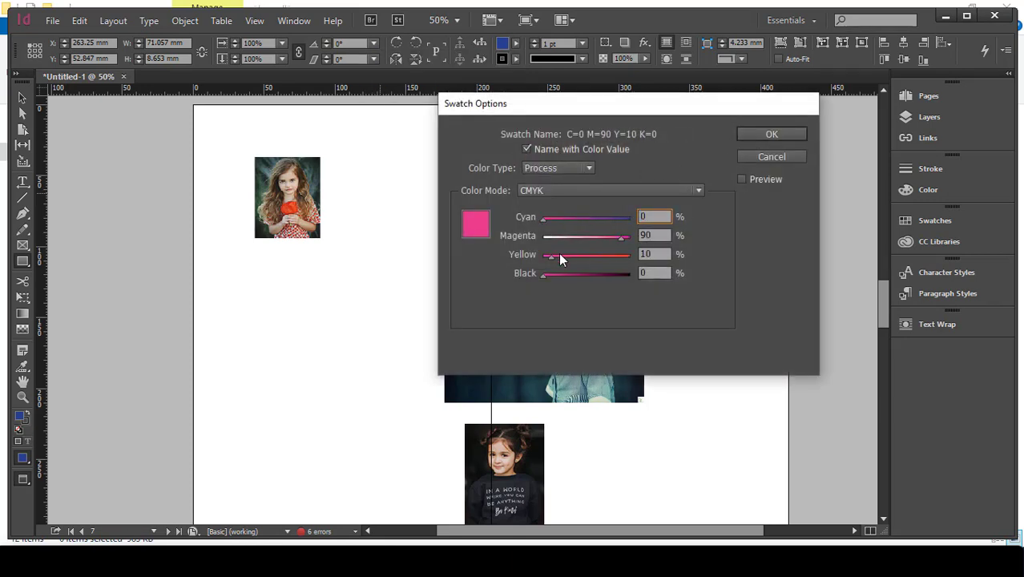
left_click_drag(550, 257, 627, 239)
left_click(772, 136)
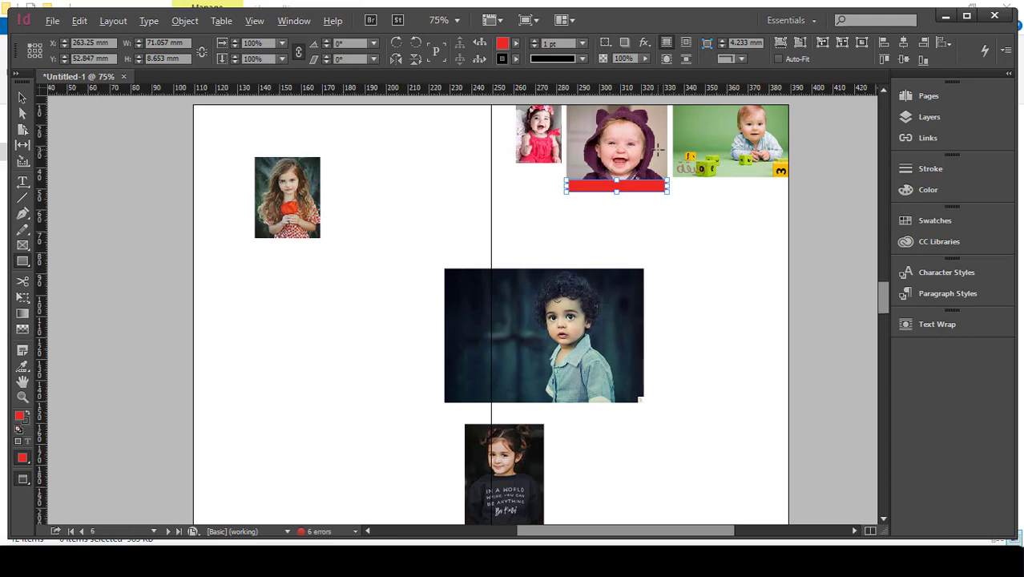
Step: Reduce the red bar to 6.5 mm high with a small gap below the hooded baby photo and set its stroke to None
key("ctrl+equal")
double_click(449, 10)
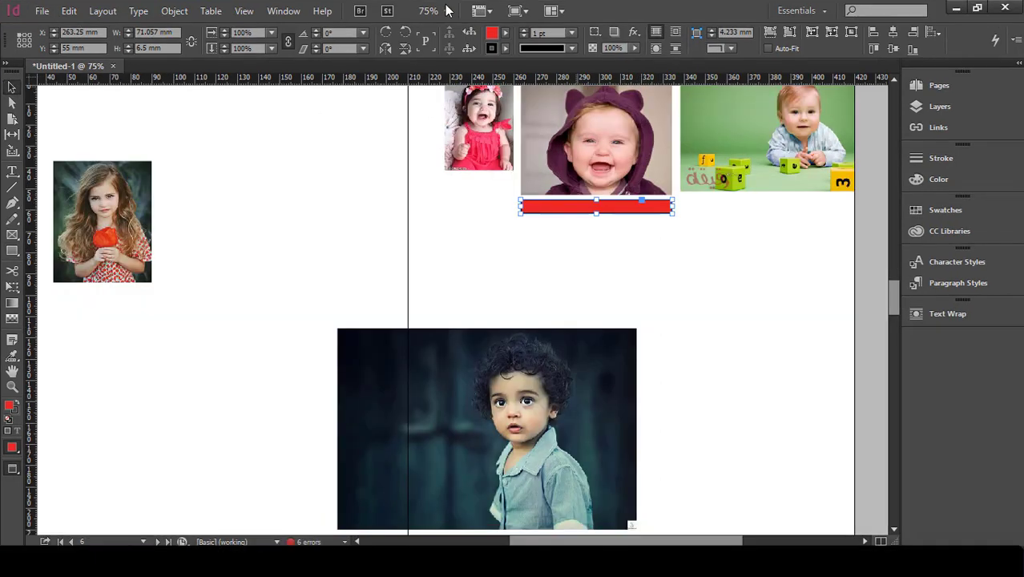
left_click(505, 50)
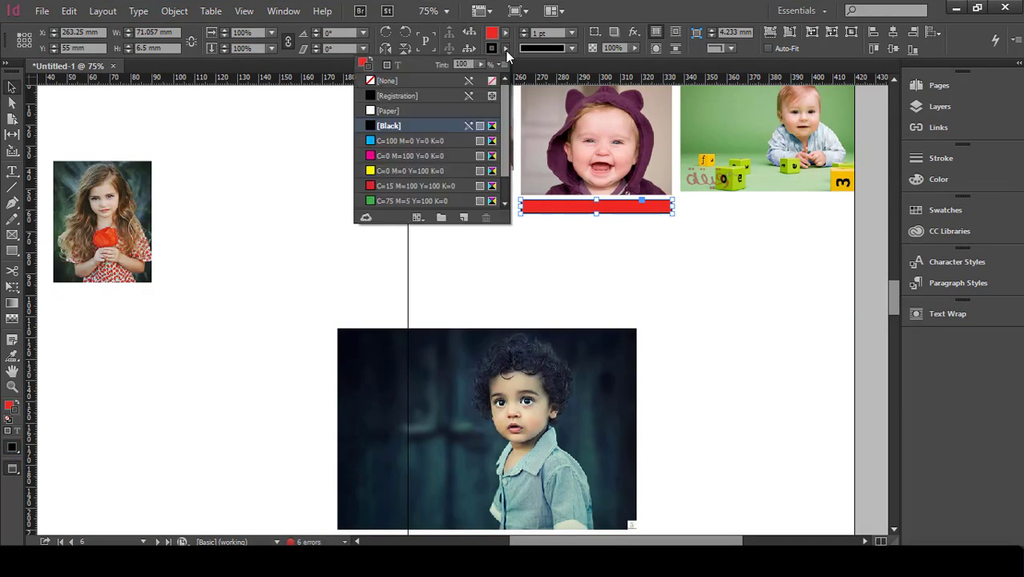
left_click(373, 81)
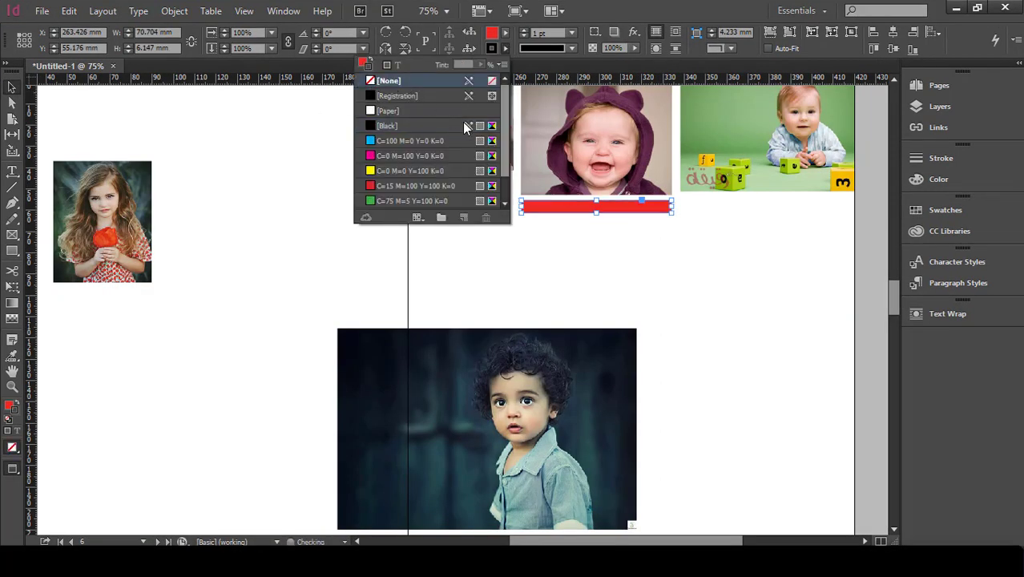
left_click(702, 316)
Step: Move the curly-haired boy photo below the blocks photo and crop both of its sides to about 77 mm wide
scroll(678, 266, "up", 1)
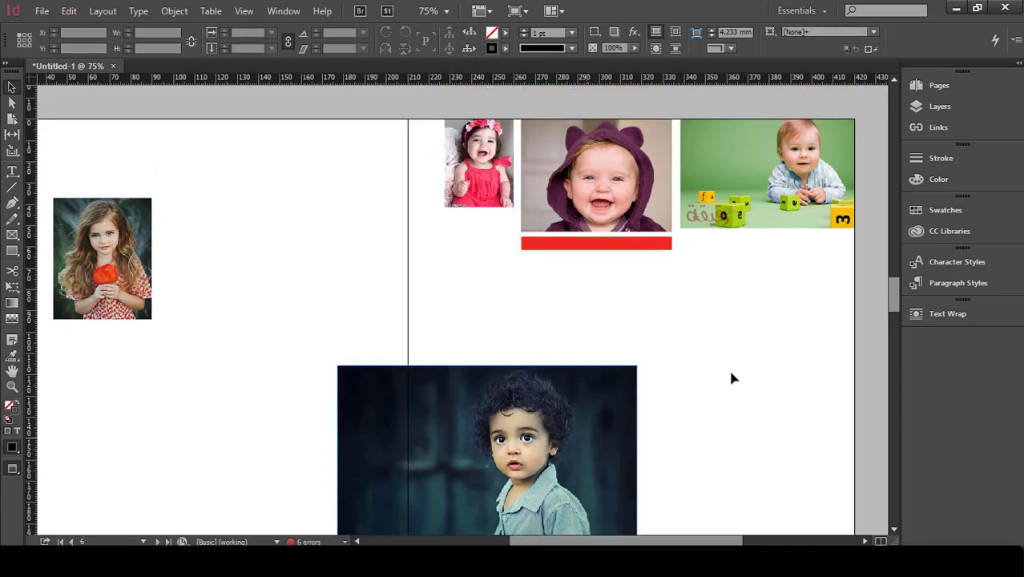
left_click_drag(731, 379, 803, 310)
scroll(791, 327, "down", 1)
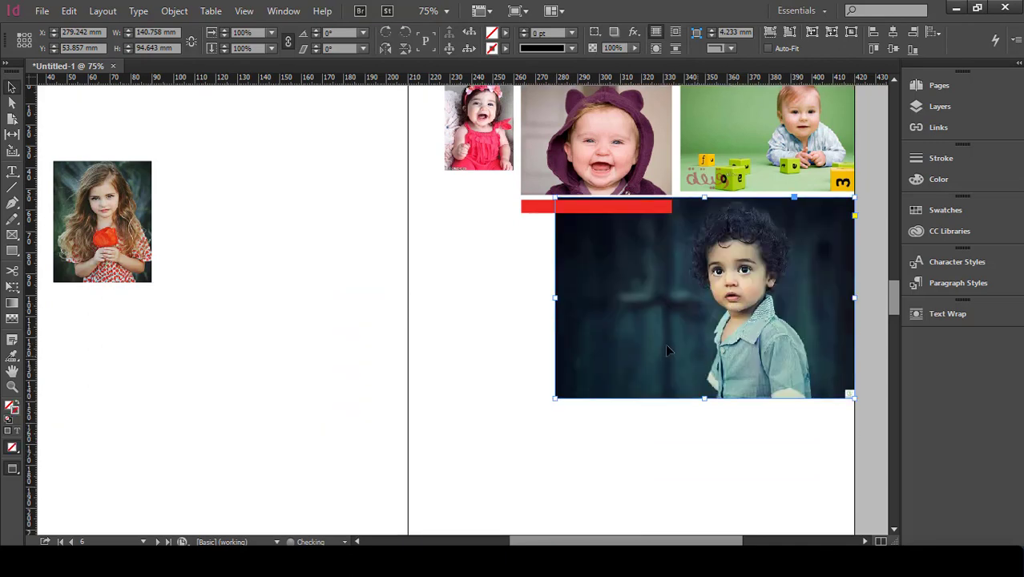
left_click_drag(558, 300, 680, 298)
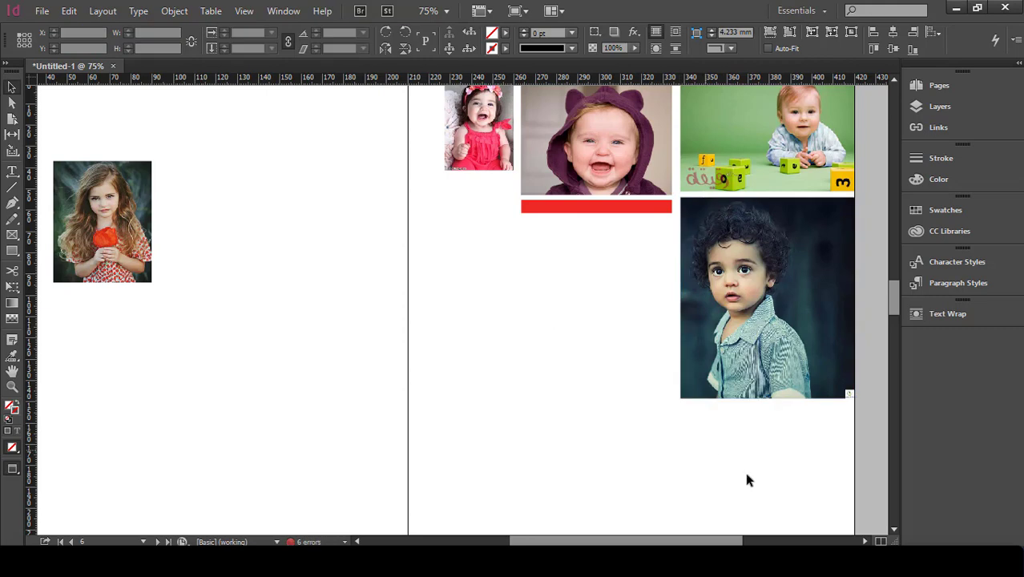
left_click_drag(852, 297, 836, 298)
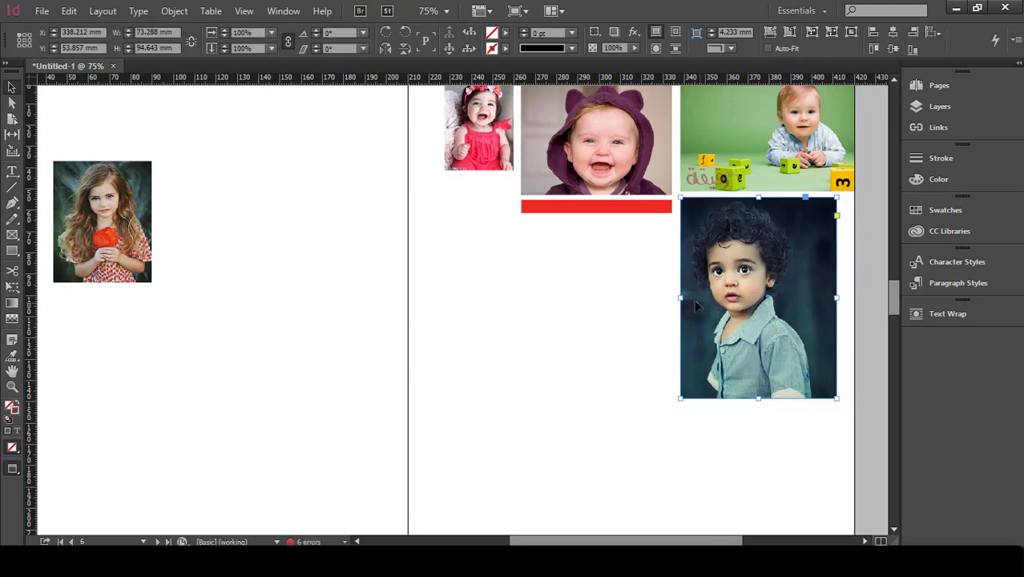
left_click_drag(676, 298, 671, 299)
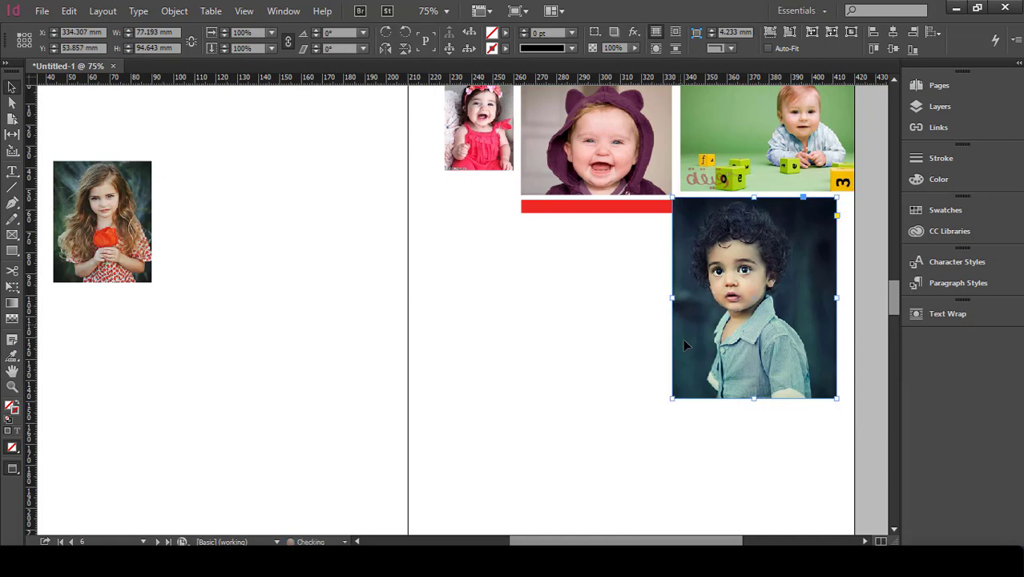
Step: Scale the boy photo down to about 56 × 69 mm and align it with the right page's outer edge
left_click_drag(672, 398, 705, 359)
left_click_drag(819, 274, 837, 271)
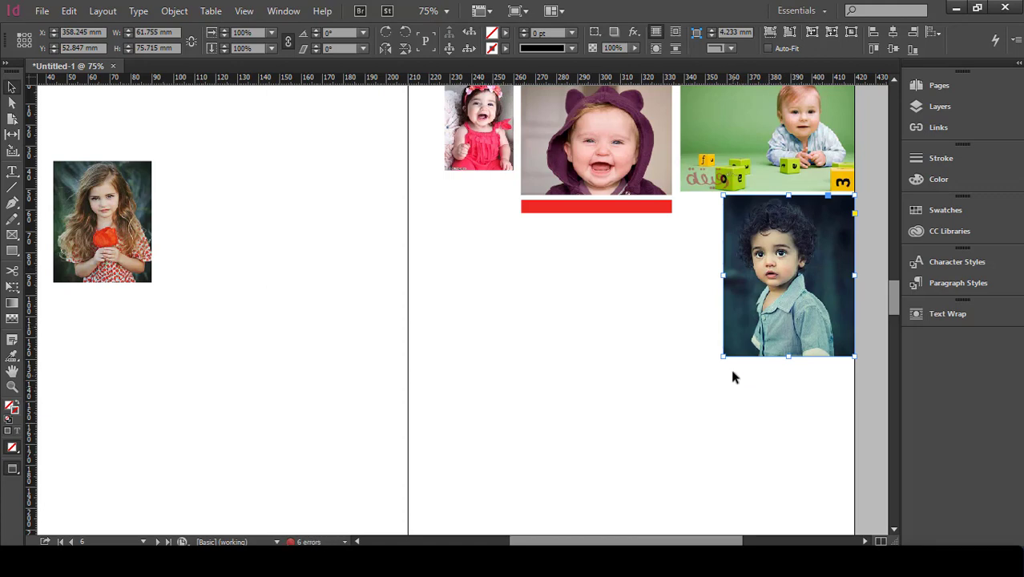
left_click_drag(726, 360, 735, 340)
left_click(669, 303)
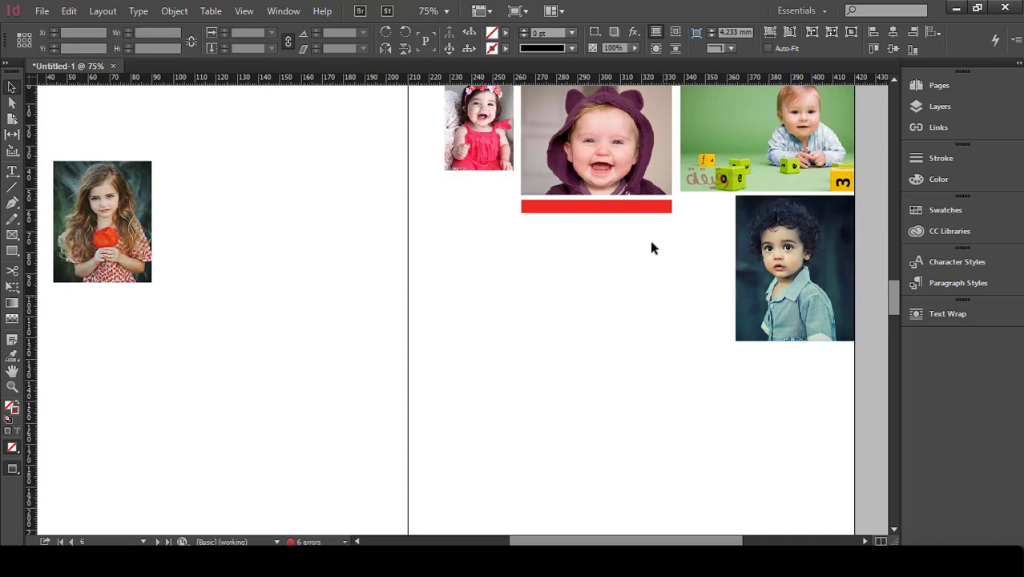
Step: Shorten the red bar from its right end and fit the long-haired girl photo, scaled down, between the bar and the boy photo
left_click(667, 207)
left_click_drag(672, 206, 641, 206)
left_click(289, 273)
left_click_drag(126, 206, 705, 240)
left_click_drag(630, 317, 641, 304)
Step: Crop the lower edge of the hooded baby photo to about 51 mm high and shorten the red bar to leave a gap beside the girl photo
left_click(601, 191)
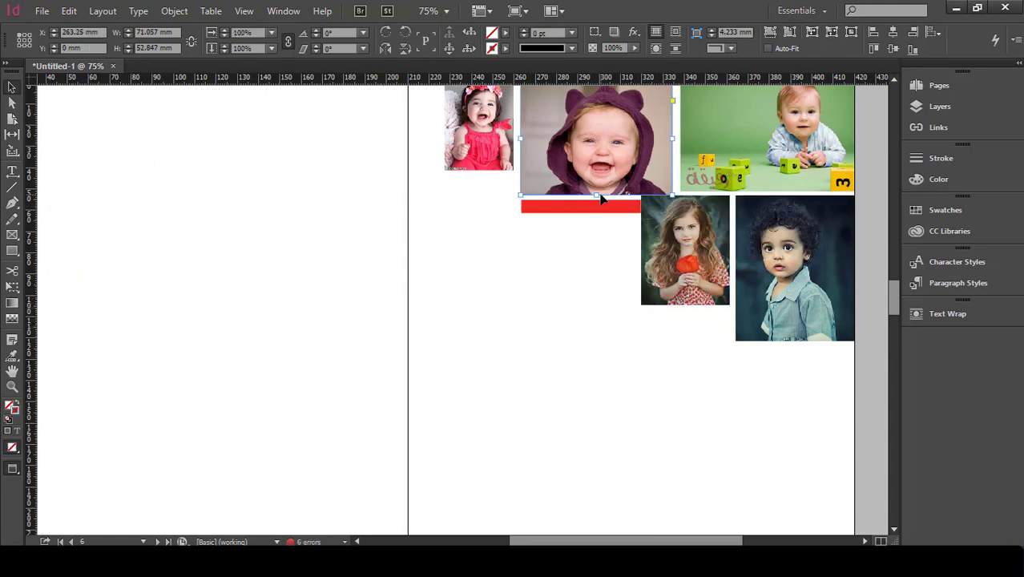
left_click_drag(596, 195, 597, 191)
left_click(587, 278)
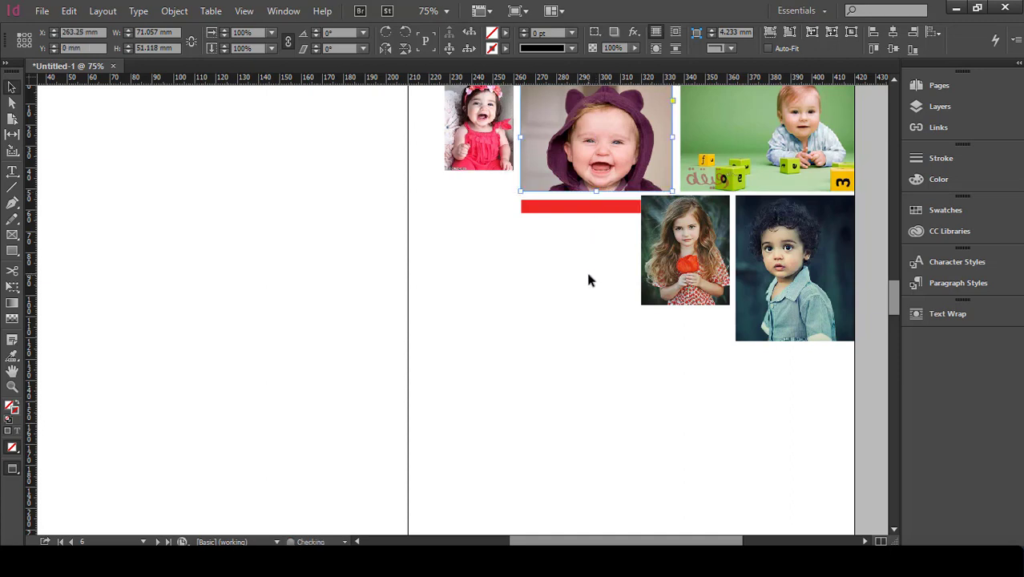
left_click(812, 255)
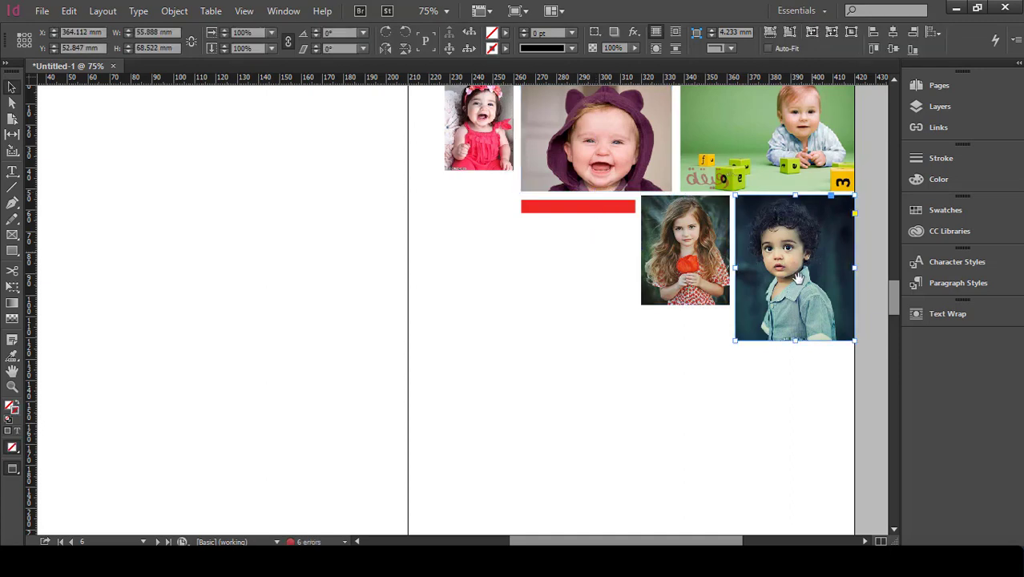
Step: Nudge the long-haired girl and curly-haired boy photos down together to Y 53.597 mm, widening the gap beneath the upper row
left_click(704, 246)
left_click(793, 244, "shift")
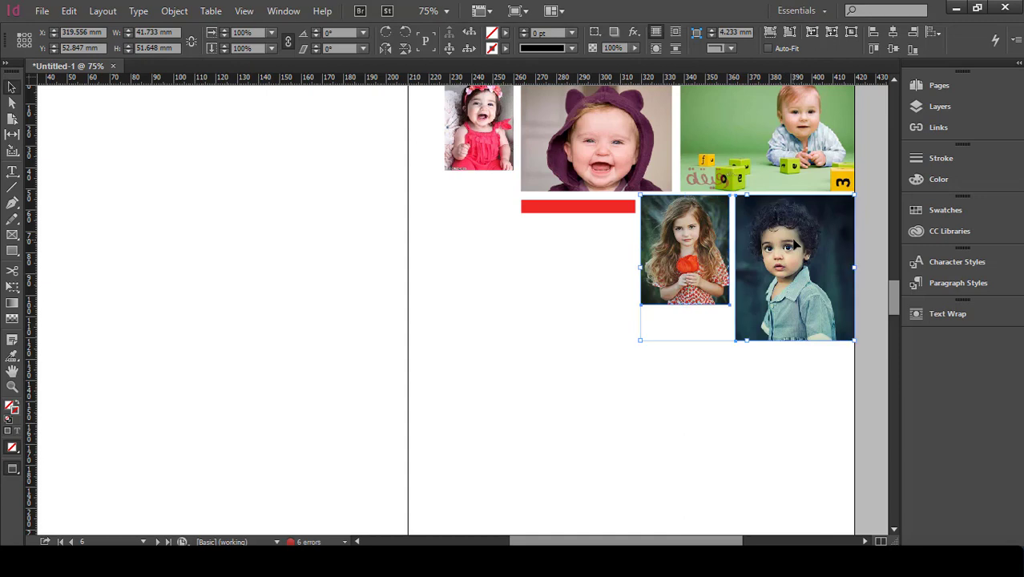
key("Down")
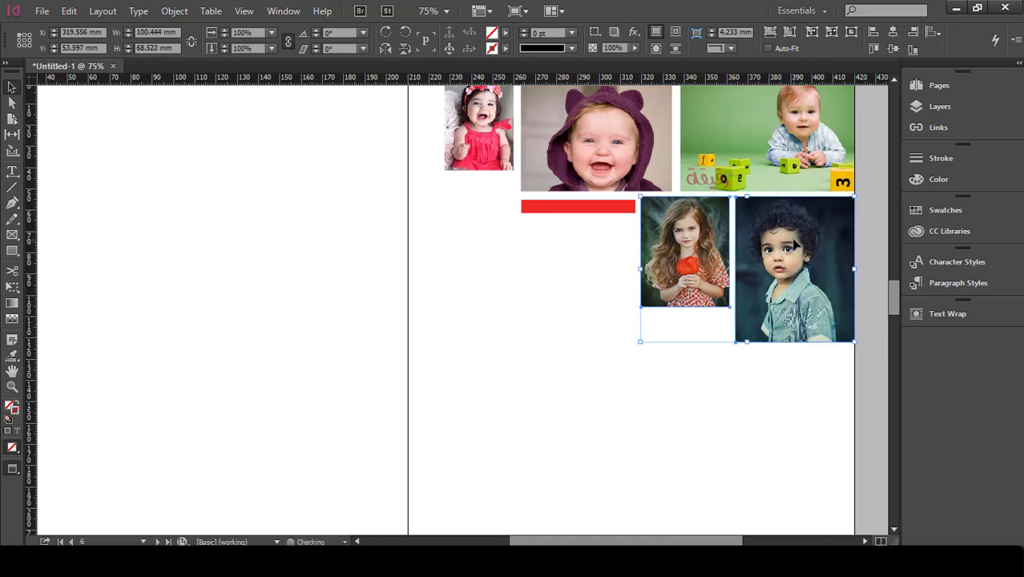
left_click(588, 263)
Step: Scale the black-sweater girl photo to about 72 × 95 mm and fit it into the right page's lower corner at the spine
scroll(597, 301, "down", 1)
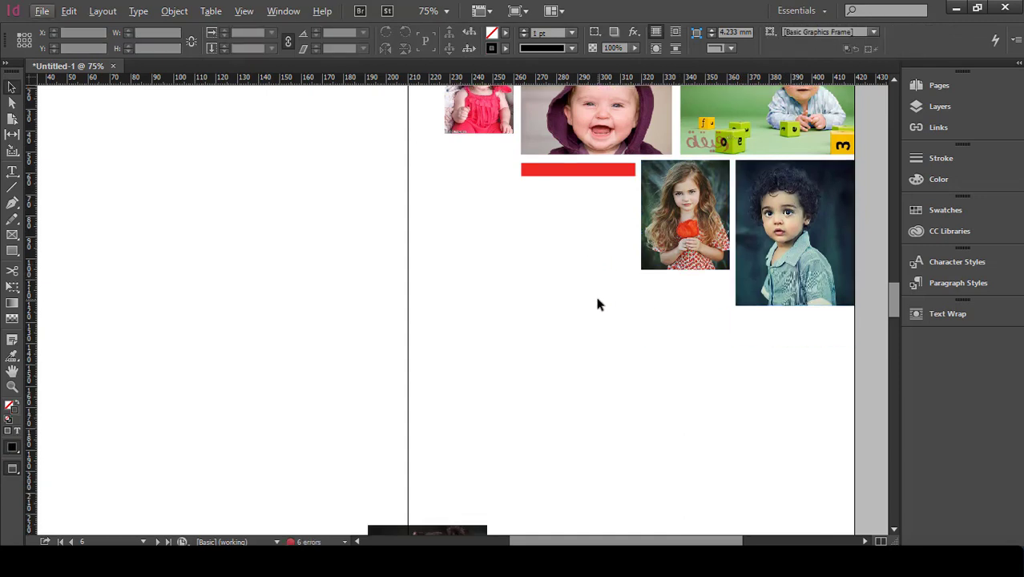
key("ctrl+minus")
left_click_drag(498, 358, 541, 358)
left_click_drag(557, 313, 575, 292)
left_click_drag(555, 343, 541, 345)
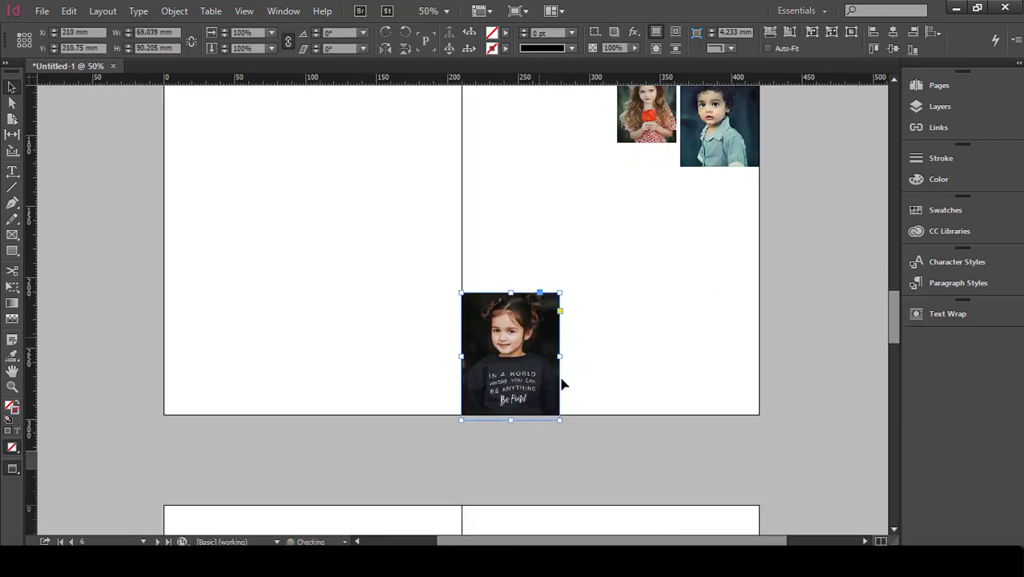
left_click(604, 345)
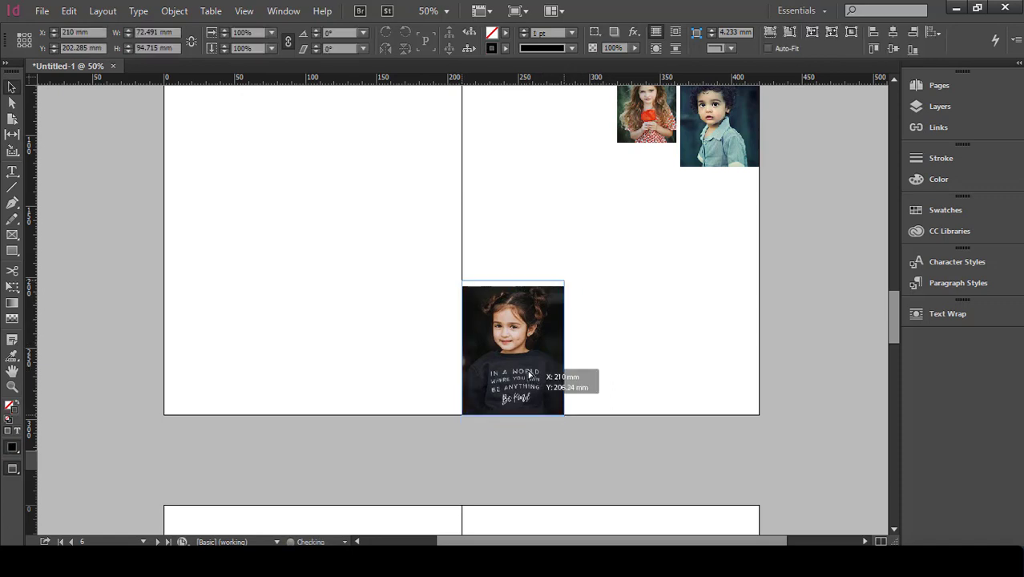
Step: Draw a 210 × 297 mm rectangle covering the whole left page and fill it with the red C=0 M=97 Y=100 K=0 swatch
scroll(629, 397, "up", 2)
scroll(650, 371, "up", 2)
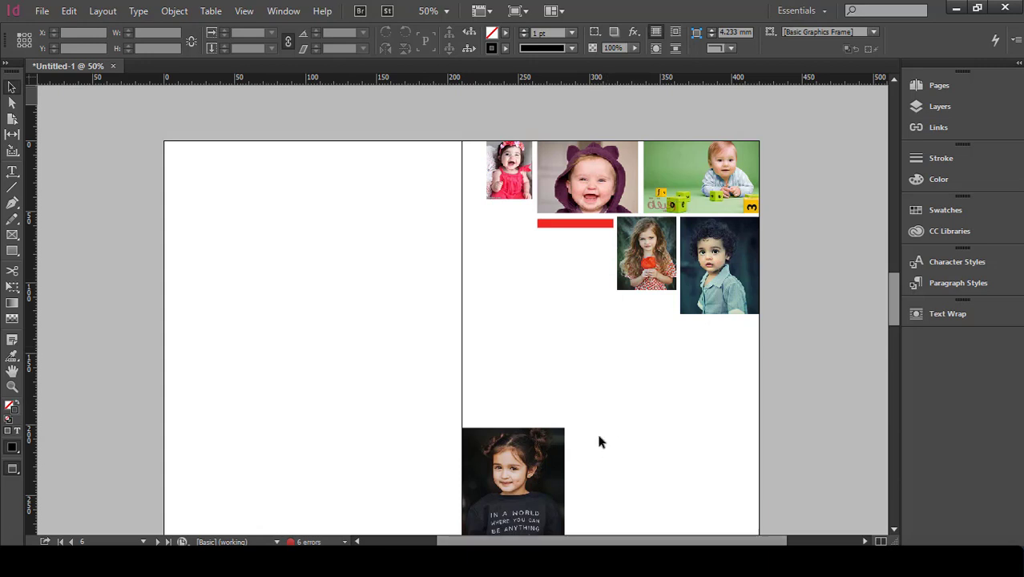
left_click(12, 250)
left_click_drag(164, 142, 462, 365)
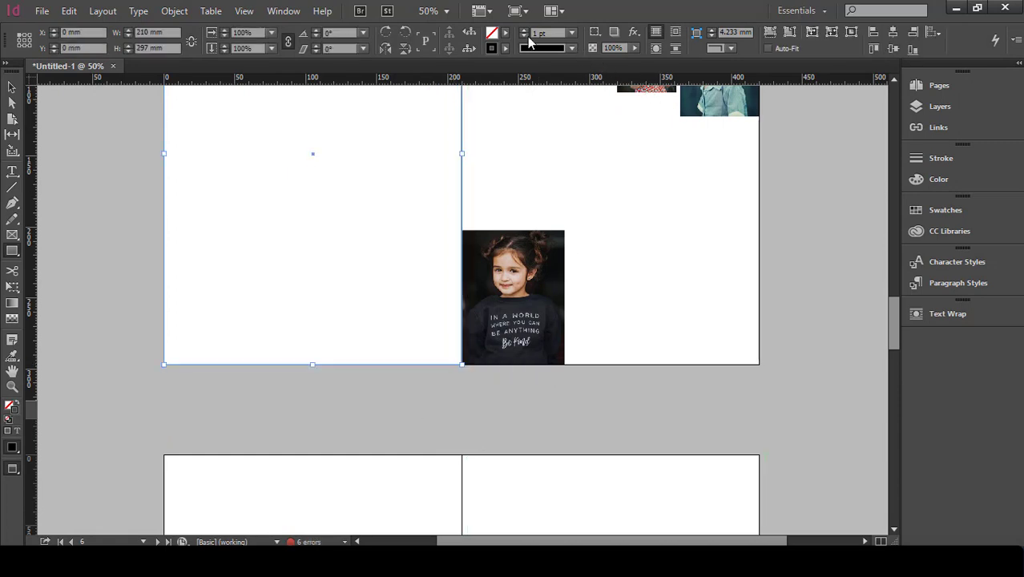
left_click(508, 33)
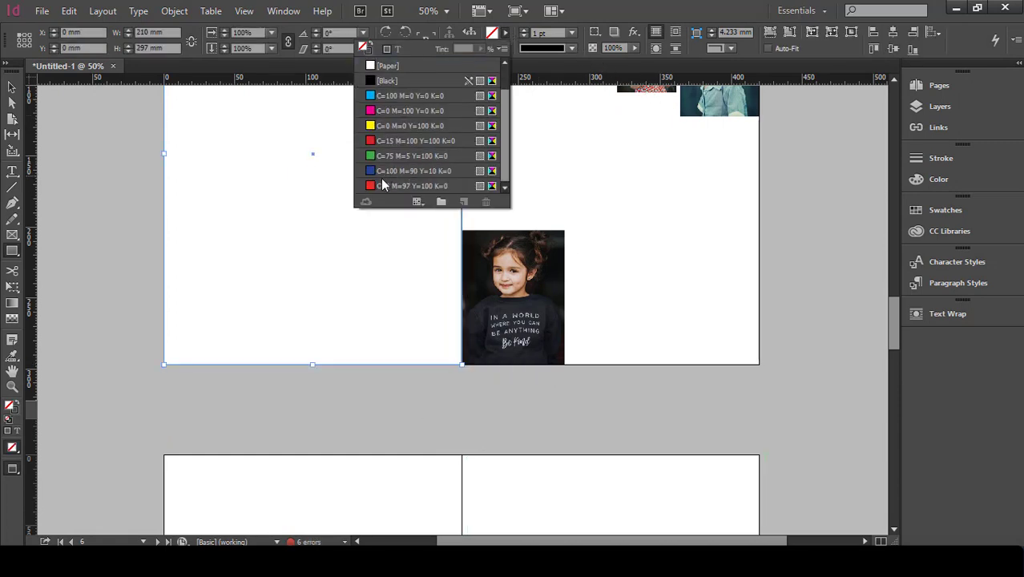
left_click(383, 185)
Step: Duplicate the red swatch and change the copy to a golden brown of C=1 M=35 Y=100 K=39
left_click(463, 201)
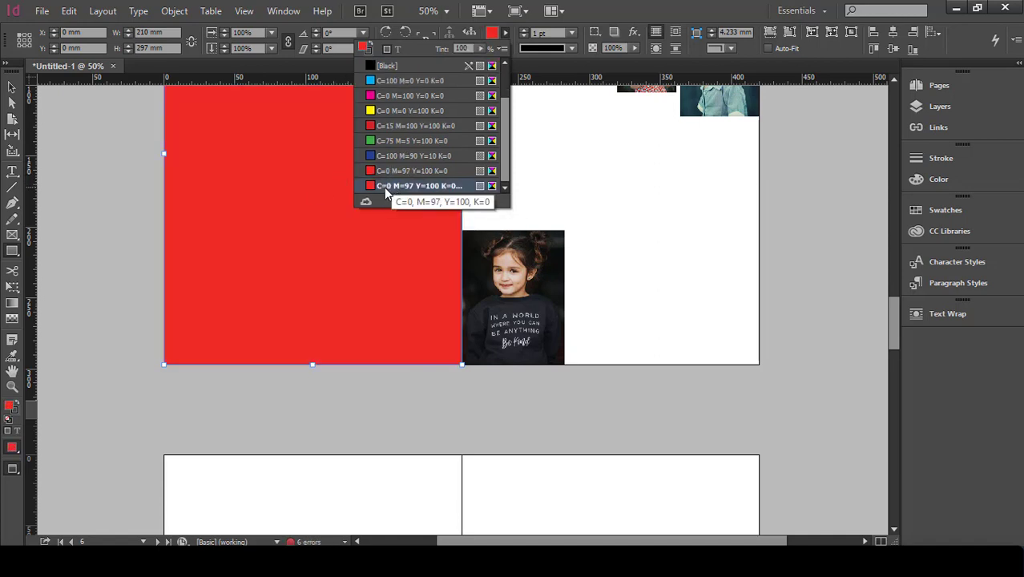
double_click(371, 187)
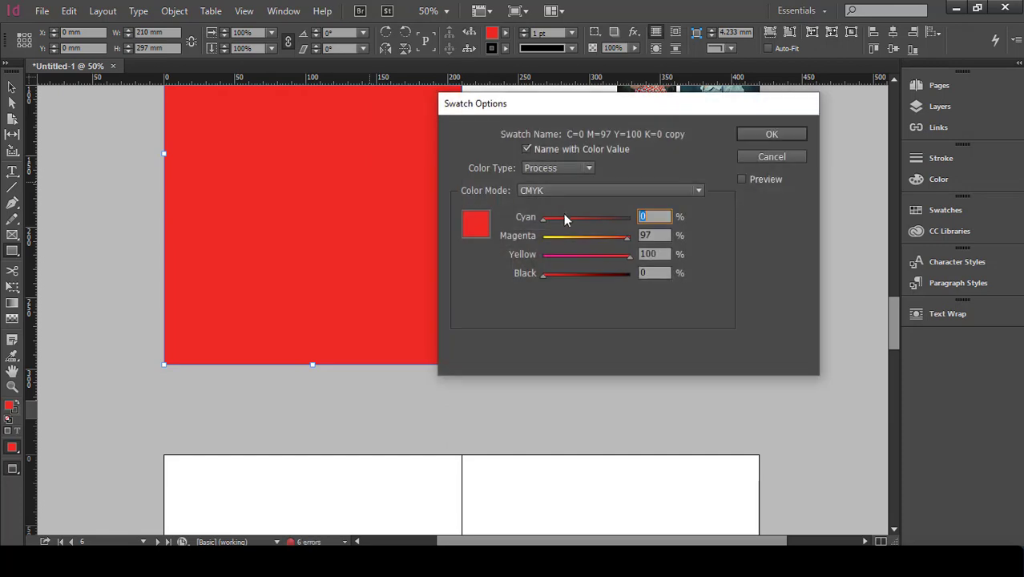
left_click_drag(626, 245, 585, 243)
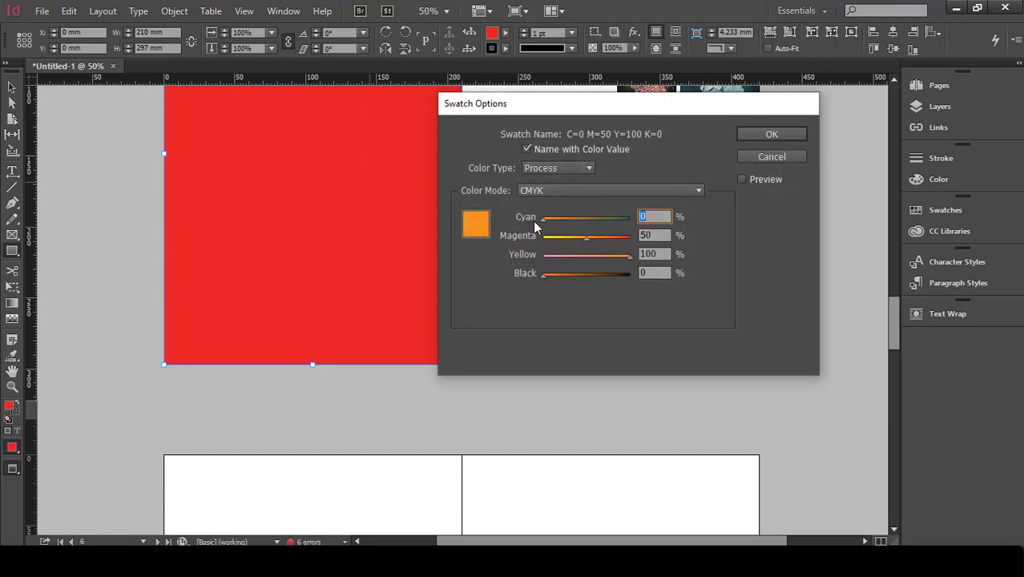
left_click_drag(543, 275, 568, 279)
left_click_drag(588, 240, 562, 242)
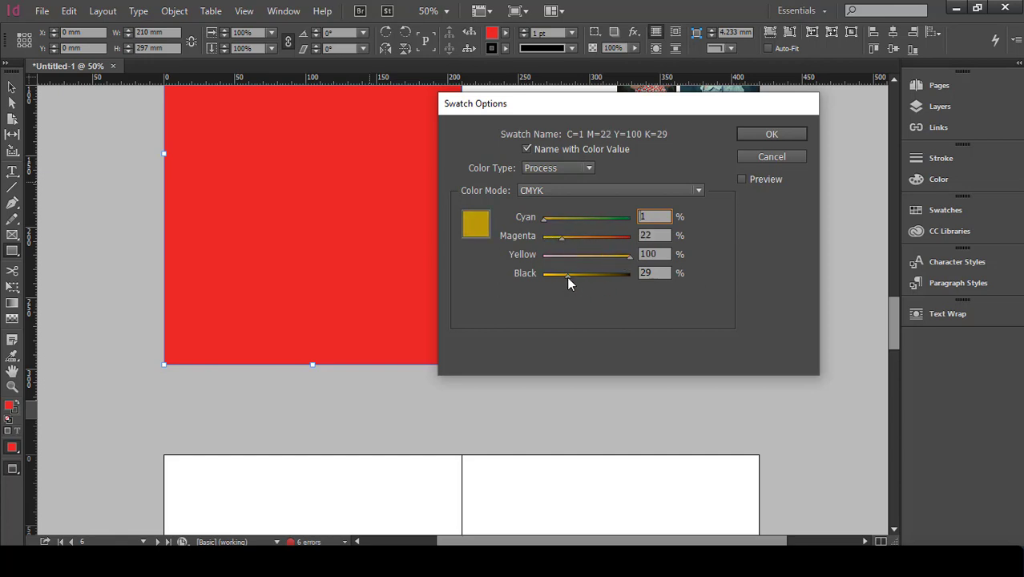
left_click_drag(576, 275, 574, 240)
left_click(768, 135)
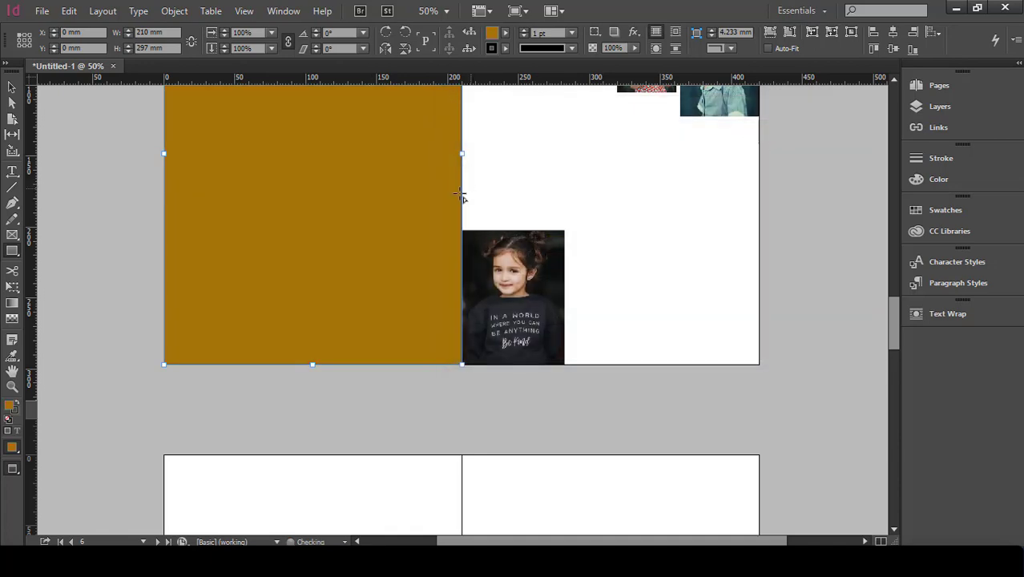
Step: Adjust the golden-brown swatch to C=15 M=35 Y=100 K=35
scroll(497, 160, "up", 2)
left_click(505, 33)
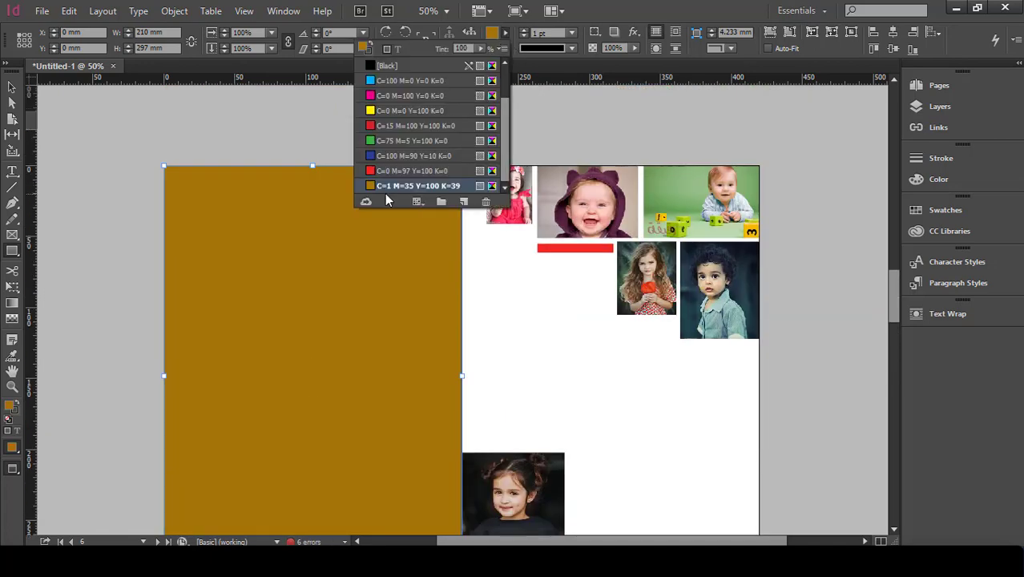
left_click(369, 185)
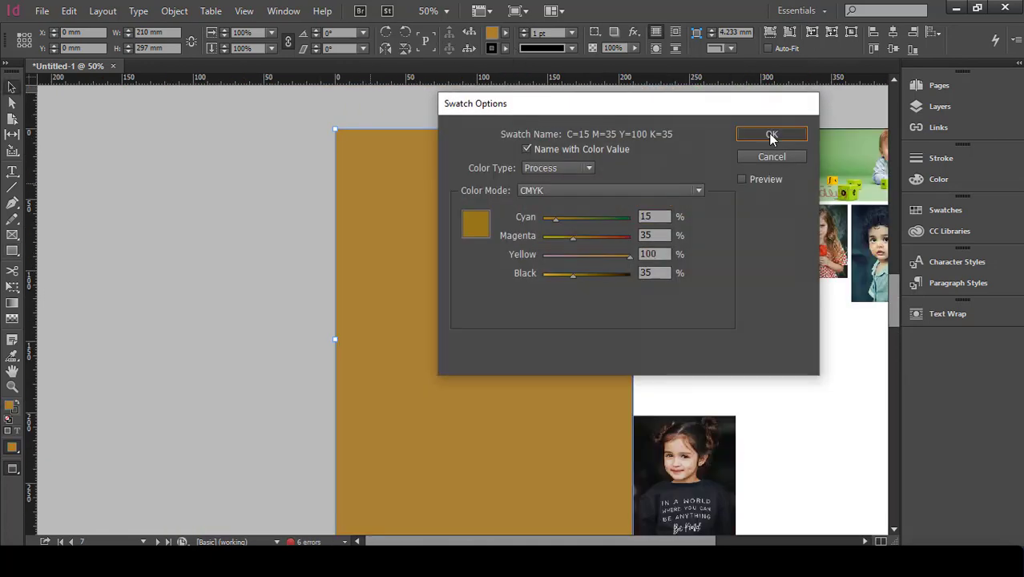
left_click(773, 137)
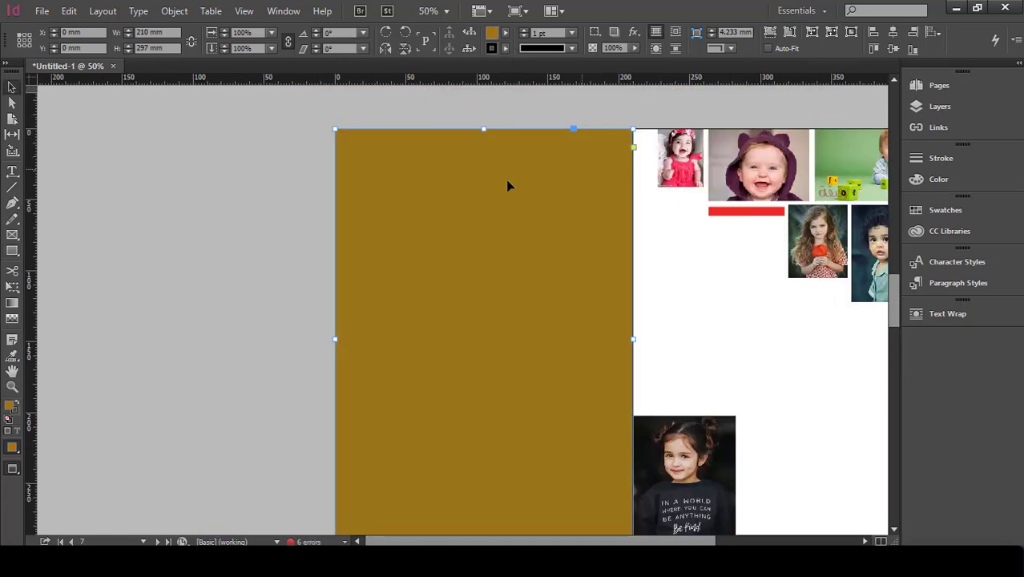
left_click(225, 244)
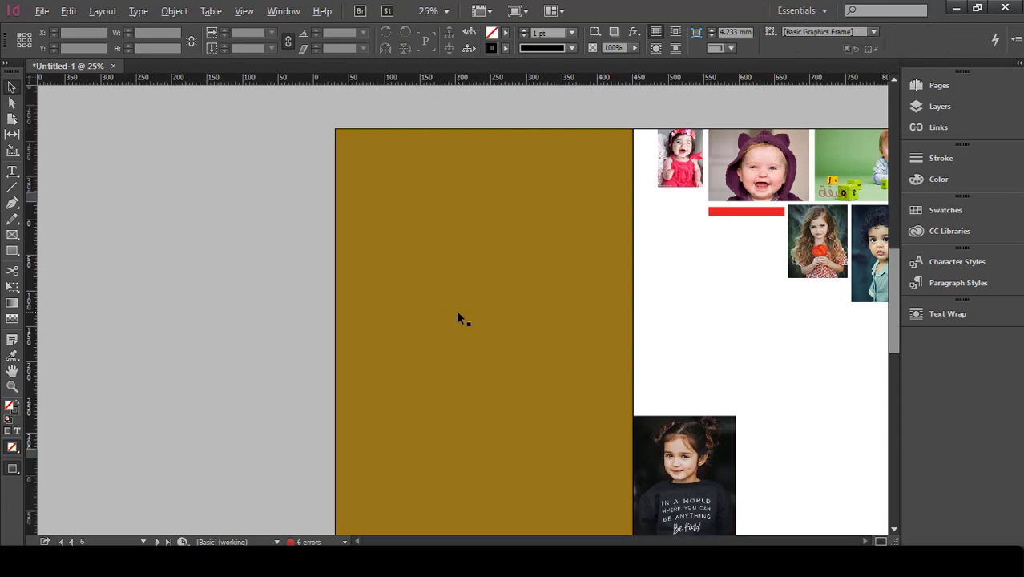
Step: Remove the black outline from the left page's golden-brown rectangle by setting its stroke to None
key("ctrl+minus")
key("ctrl+equal")
scroll(713, 205, "up", 1)
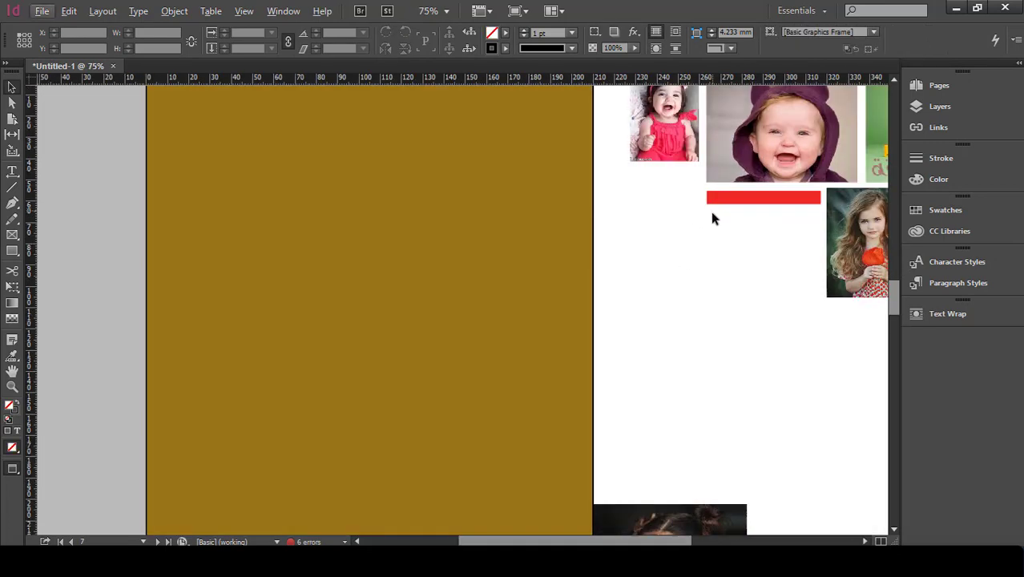
left_click(183, 215)
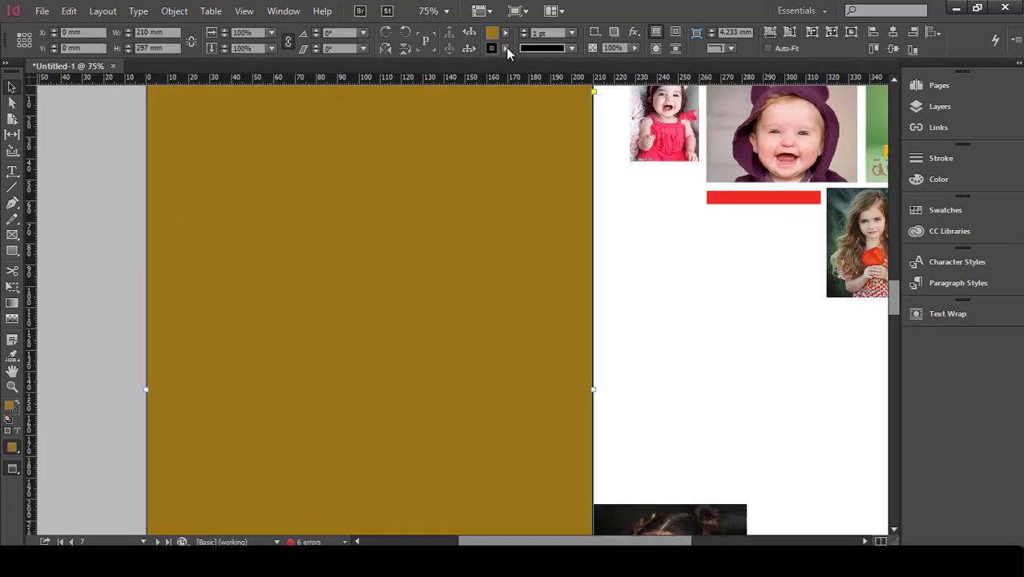
left_click(505, 32)
left_click(368, 81)
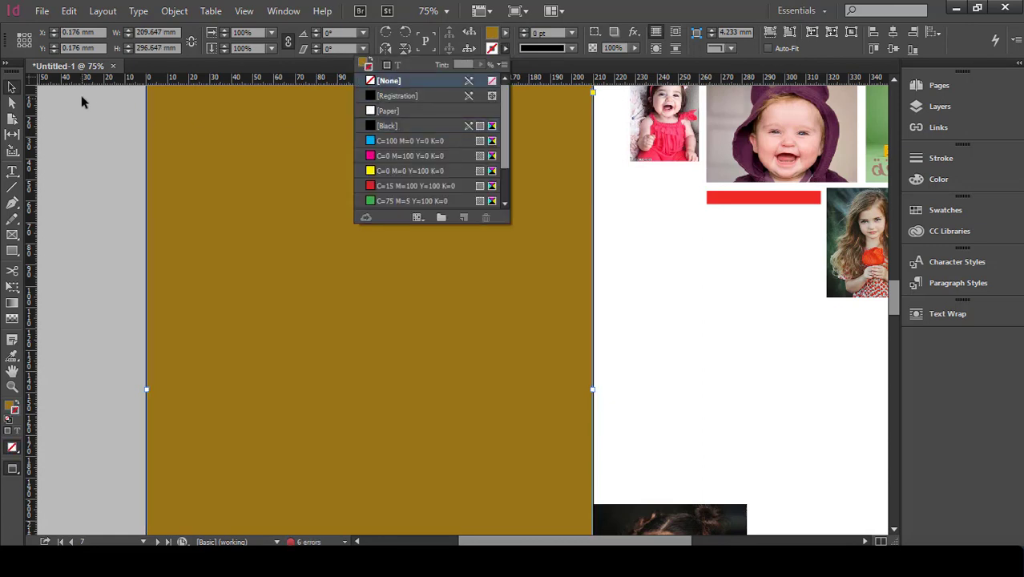
Step: Draw a rectangle of about 49 × 20.5 mm below the red-dress baby photo, filled with the golden-brown swatch and with no stroke
left_click(776, 198)
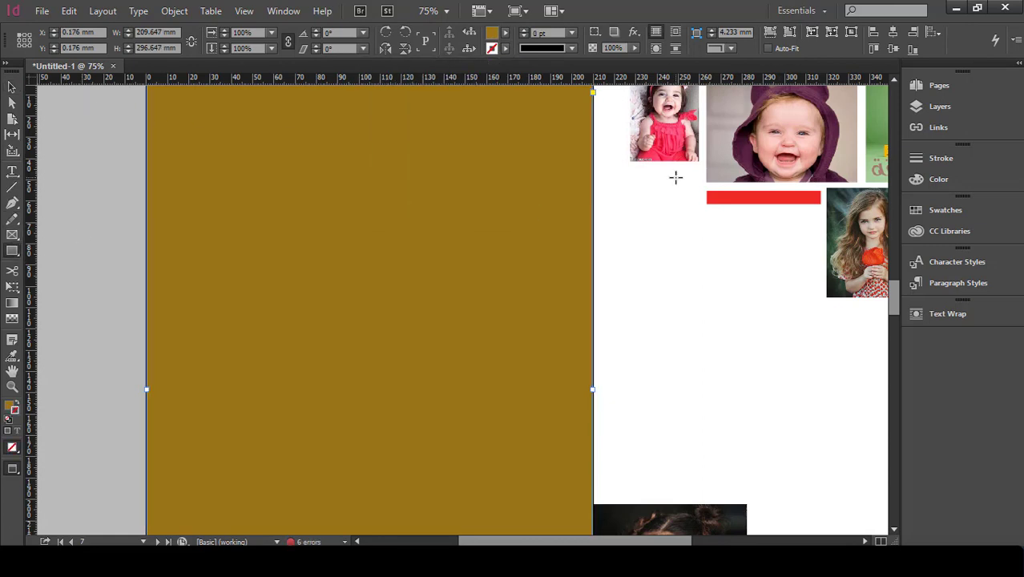
left_click_drag(695, 165, 591, 208)
left_click(505, 33)
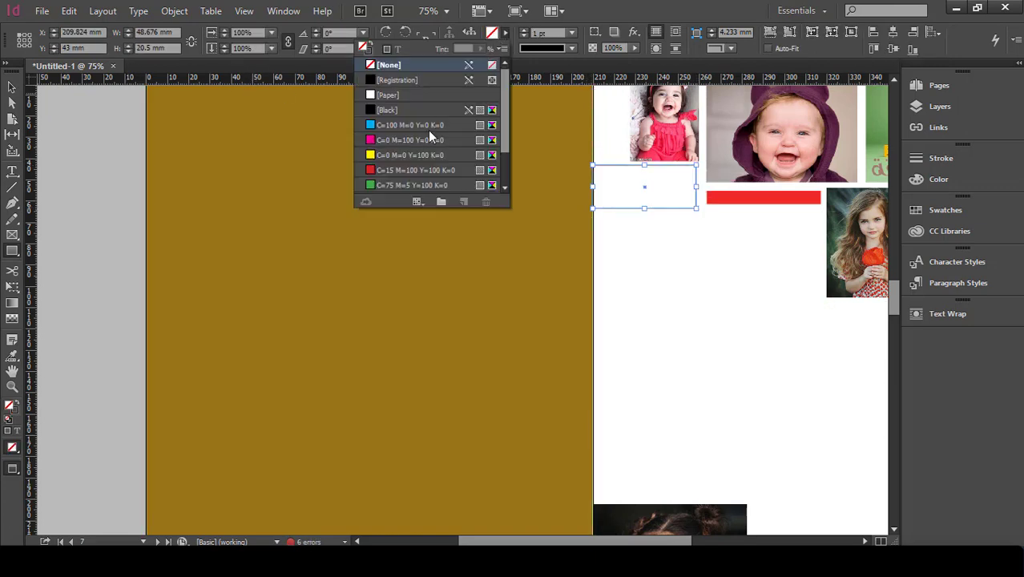
scroll(430, 137, "down", 2)
left_click(373, 187)
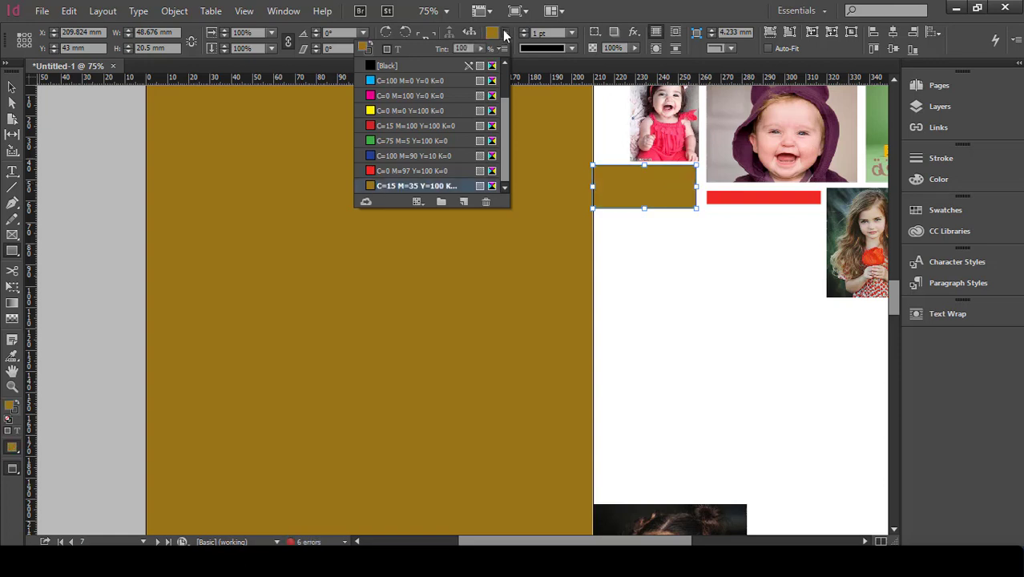
left_click(505, 49)
left_click(381, 81)
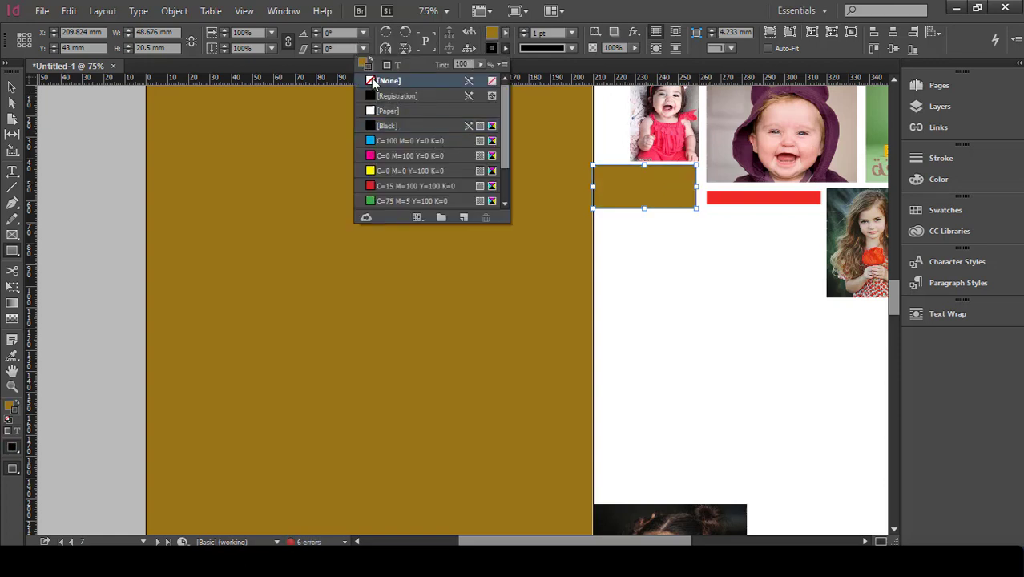
Step: Reduce the small golden-brown rectangle's height to about 18 mm and widen it to line up with the photo above and the red bar
left_click(12, 88)
scroll(767, 249, "up", 1)
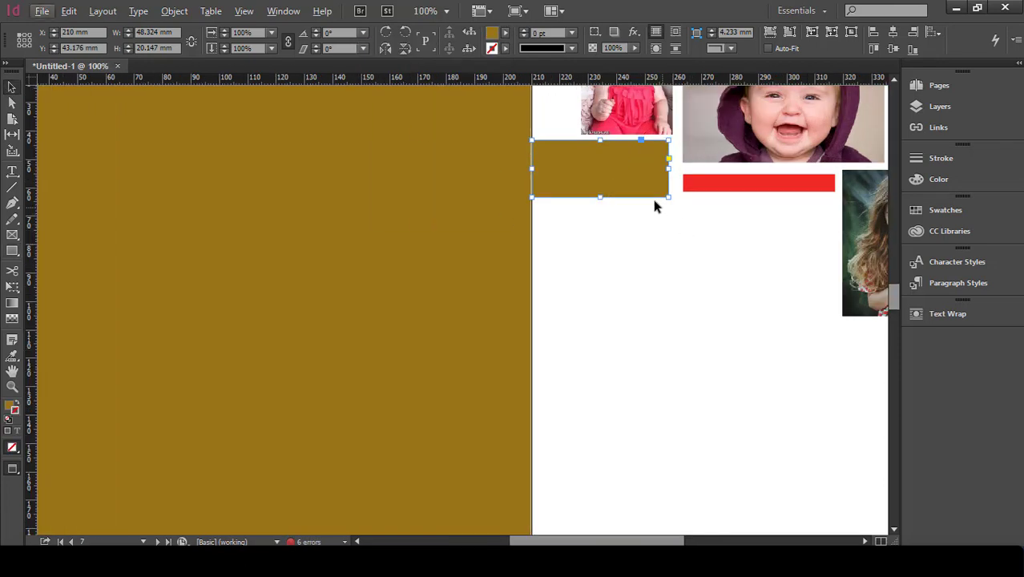
left_click_drag(600, 198, 600, 191)
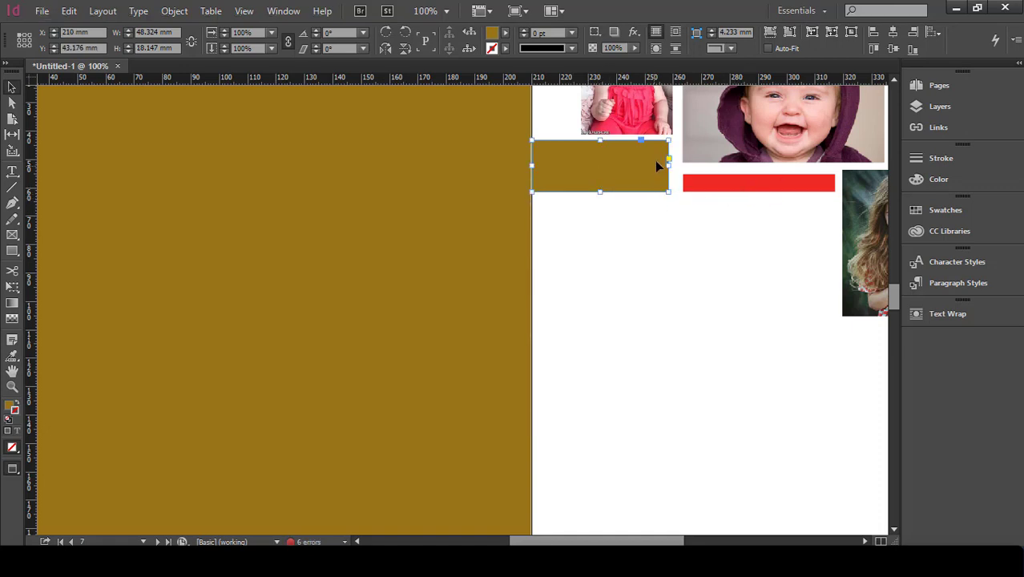
left_click_drag(671, 164, 673, 164)
left_click(637, 239)
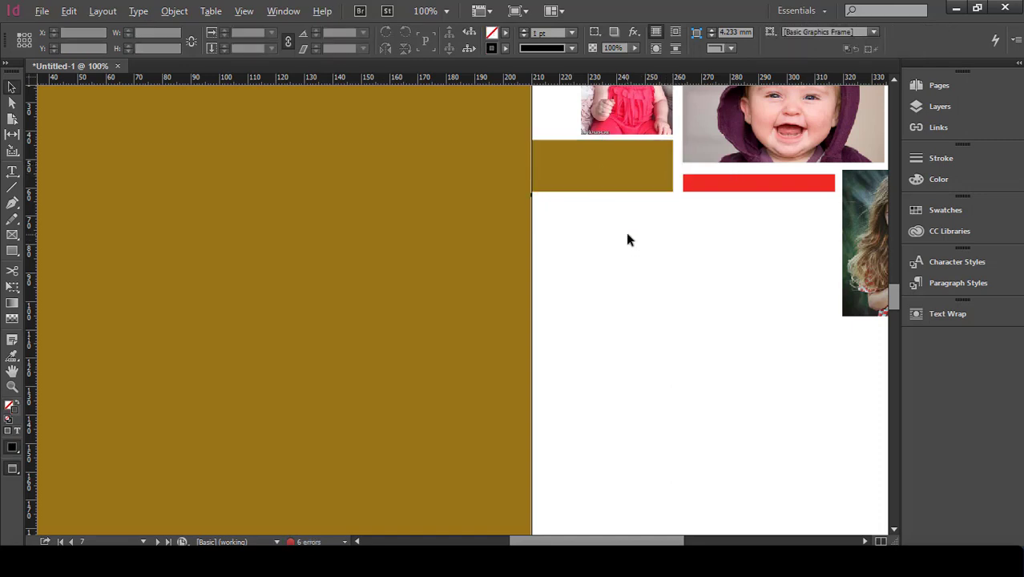
Step: Add a text frame below the red bar, from the spine to the girl photo, containing "الاستخدام المفرط للانترنت يصيب الاطفال بـ"
key("ctrl+minus")
key("ctrl+minus")
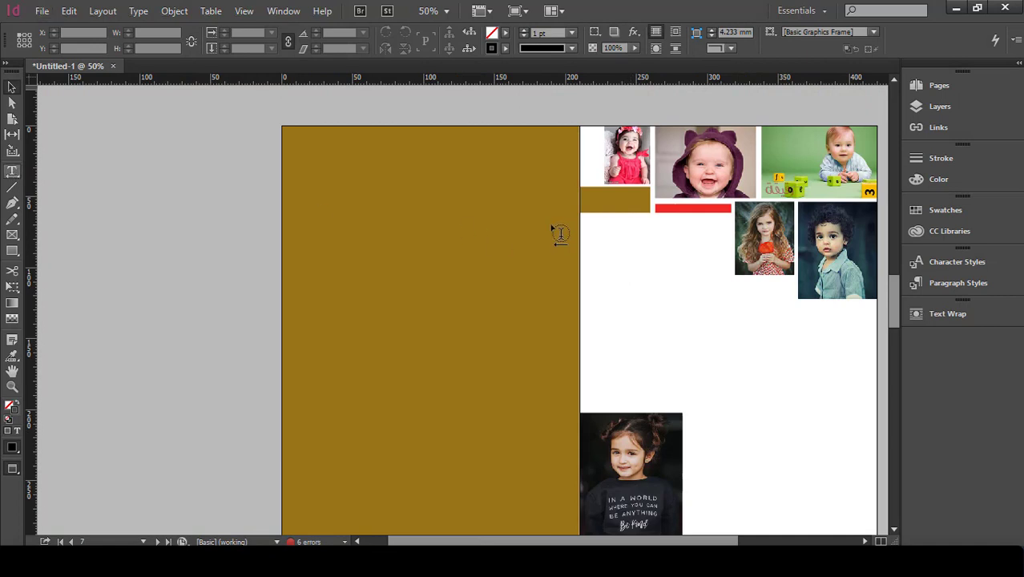
key("t")
left_click_drag(729, 223, 580, 266)
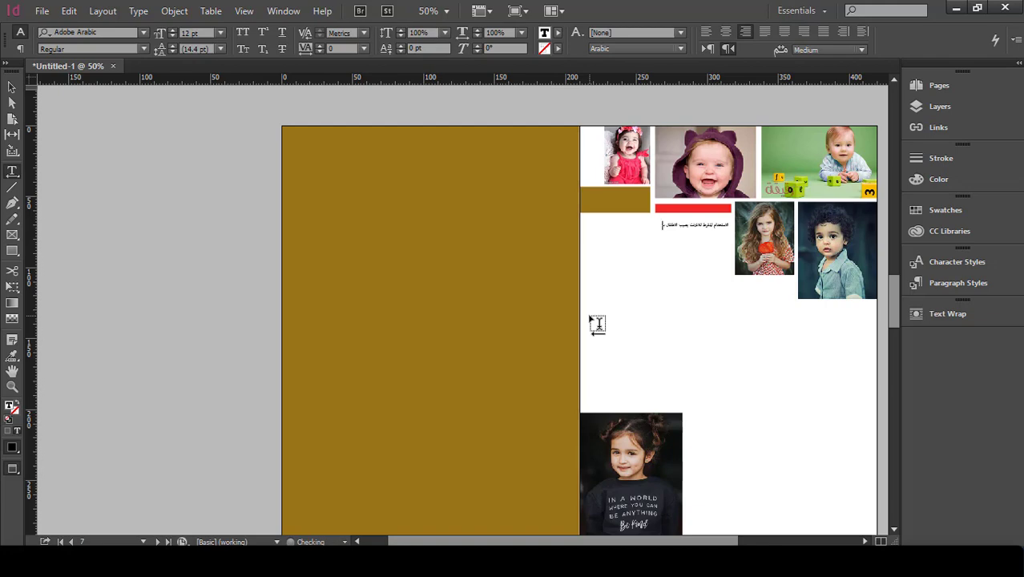
Step: Change the font of the whole Arabic heading to GE East ExtraBold
key("ctrl+a")
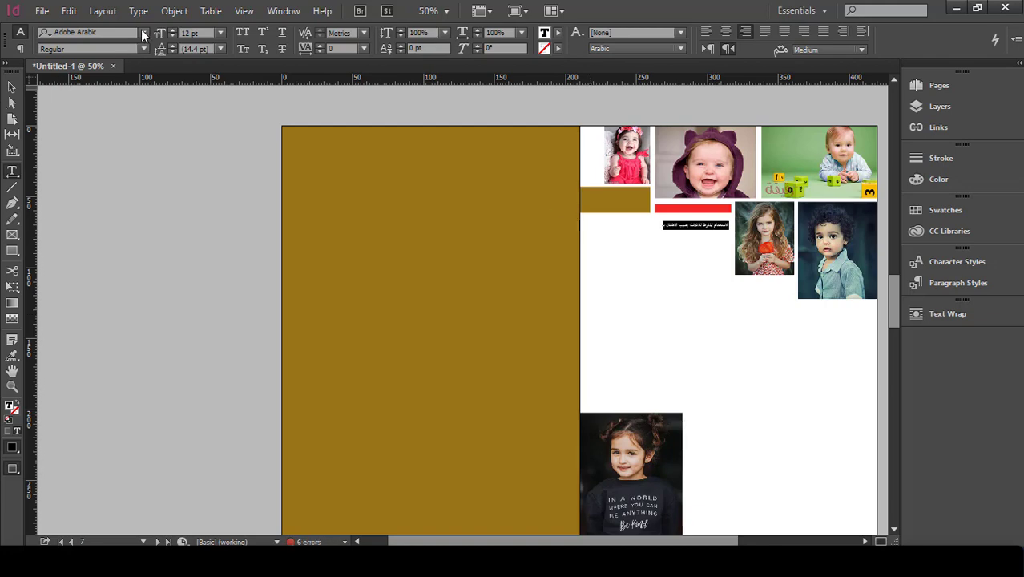
left_click(143, 33)
scroll(278, 329, "up", 5)
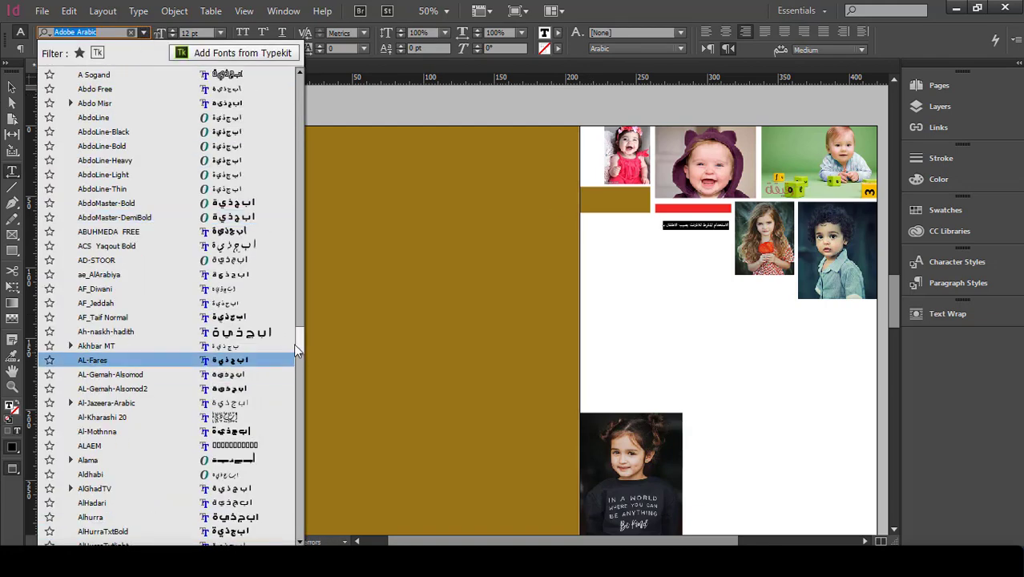
scroll(297, 118, "up", 15)
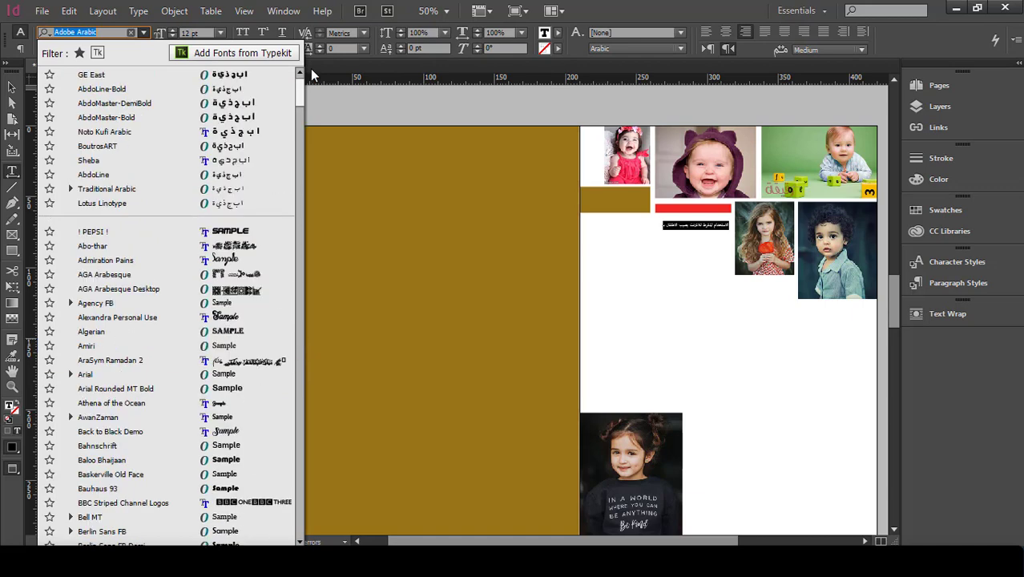
left_click(153, 74)
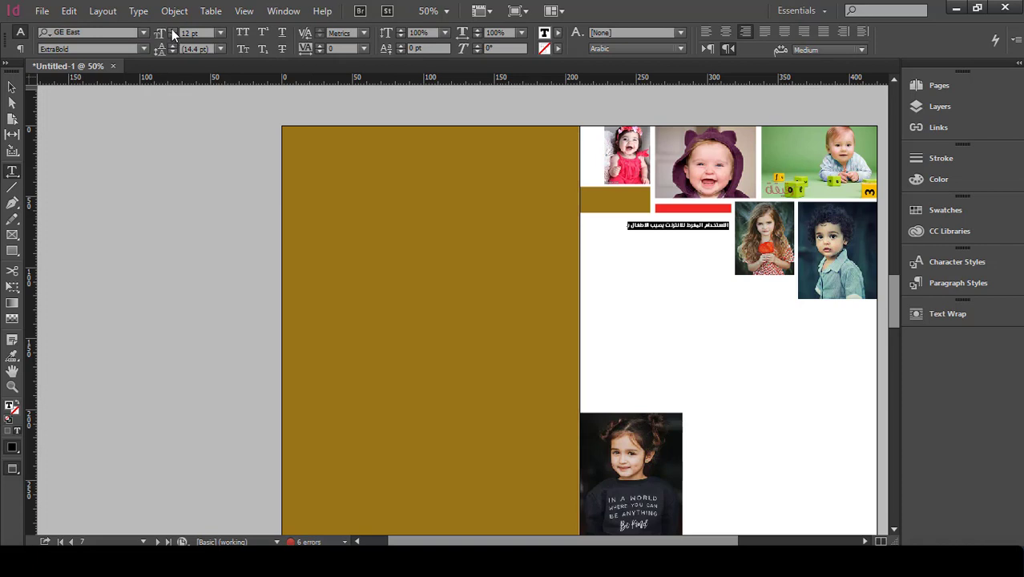
Step: Increase the Arabic heading's font size to 17 pt
left_click(173, 32)
left_click(173, 32)
left_click(172, 32)
left_click(172, 32)
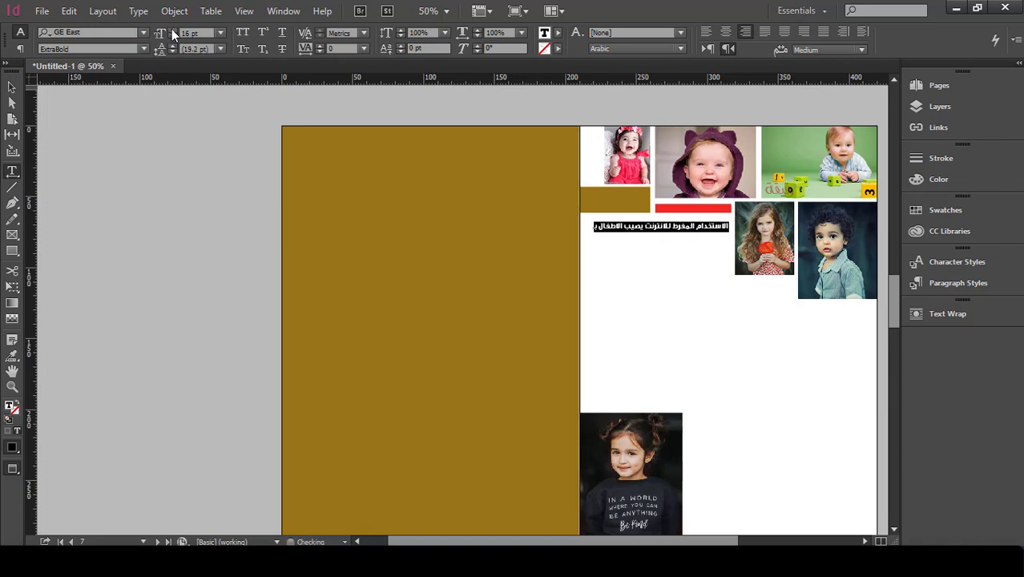
left_click(172, 32)
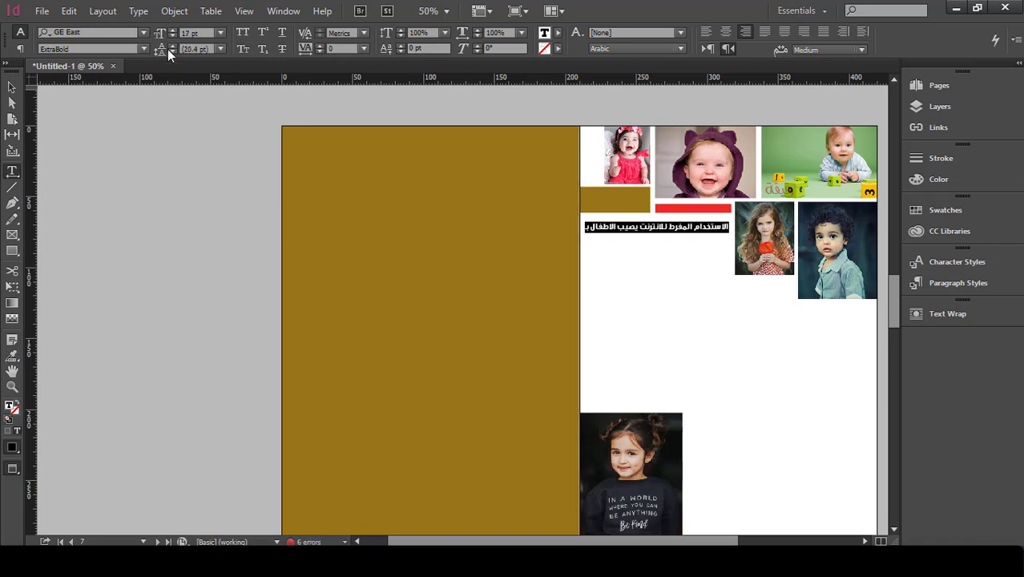
Step: Reduce the Arabic heading to 16 pt and add a text frame in the blank area below it containing "نقص الحنان"
left_click(173, 37)
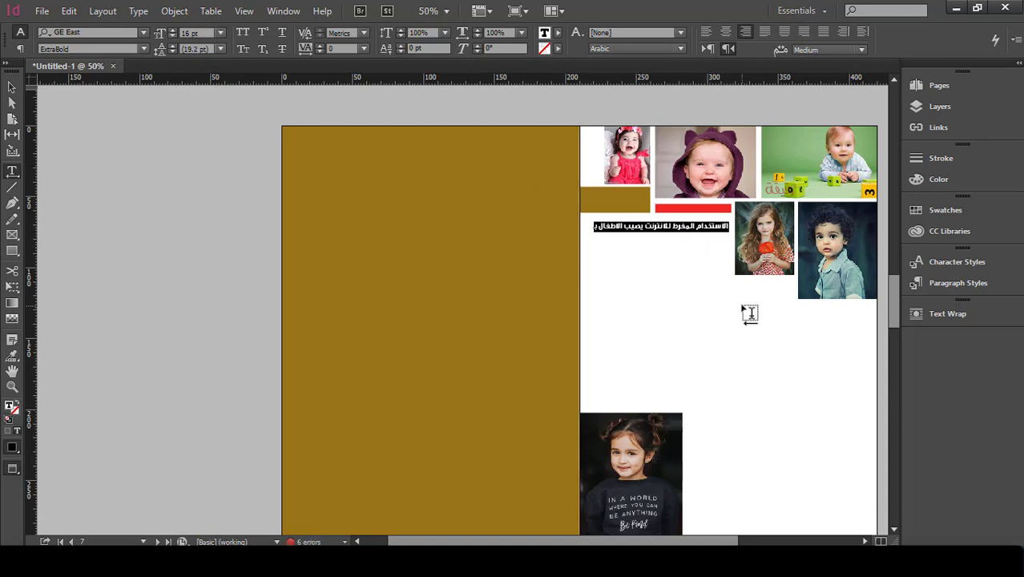
left_click_drag(742, 305, 593, 348)
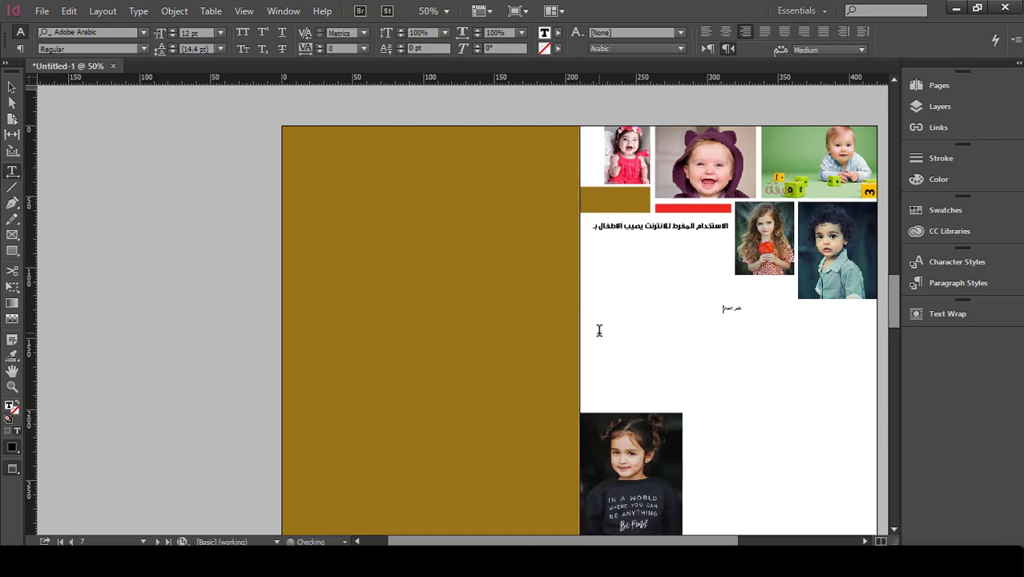
Step: Format the whole title "نقص الحنان" in GE East ExtraBold at 48 pt
key("ctrl+a")
left_click(221, 32)
left_click(204, 231)
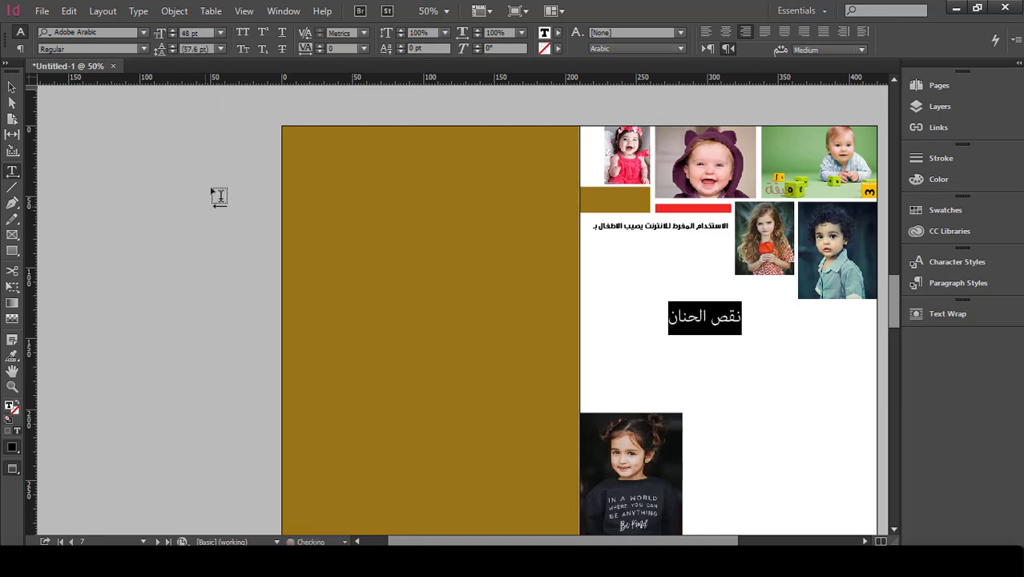
left_click(142, 34)
left_click(142, 35)
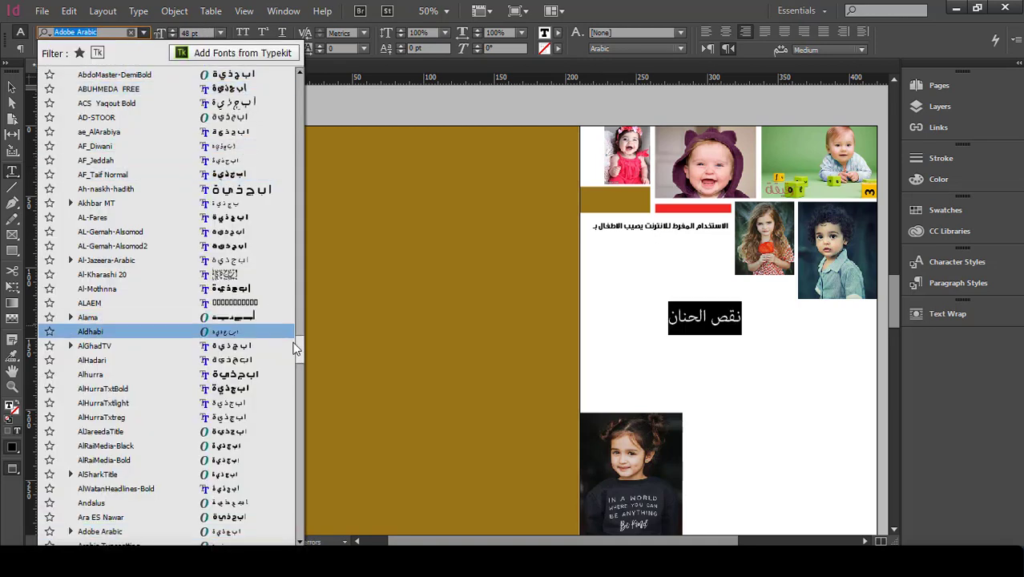
scroll(298, 85, "up", 1)
scroll(299, 80, "down", 20)
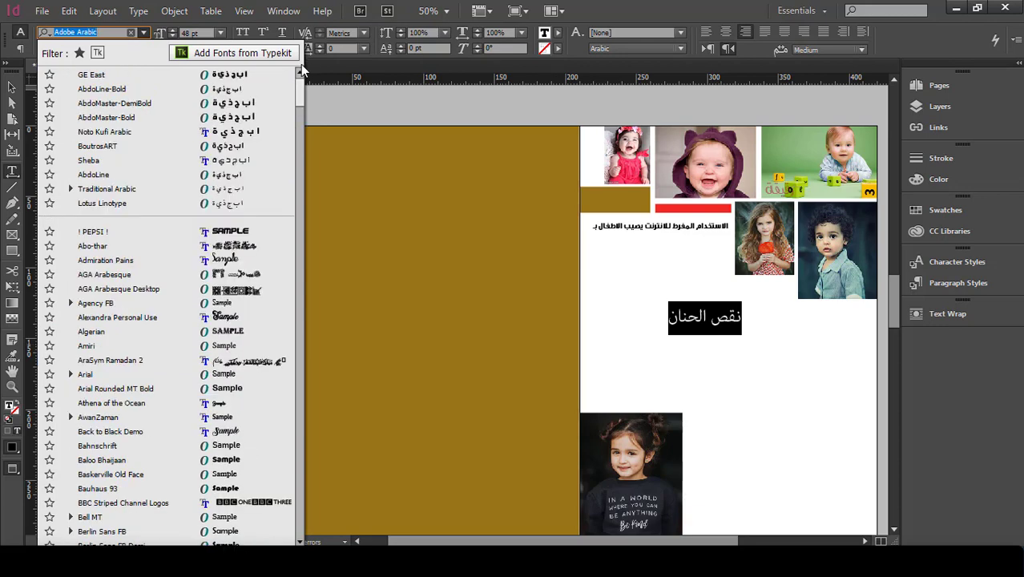
left_click(289, 74)
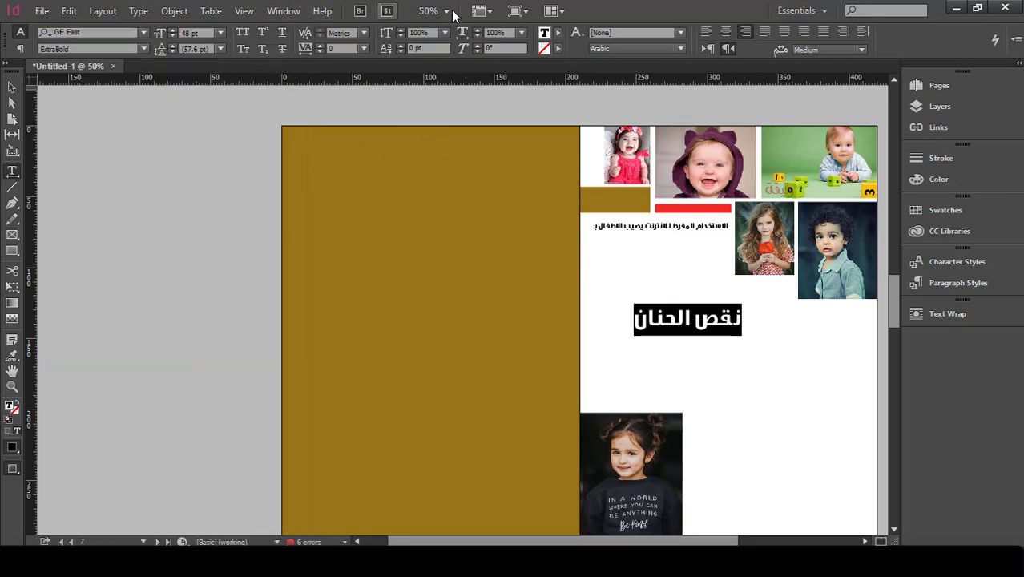
Step: Color the title text blue with the C=100 M=90 Y=10 K=0 swatch and place it directly below the small heading
scroll(379, 183, "down", 5)
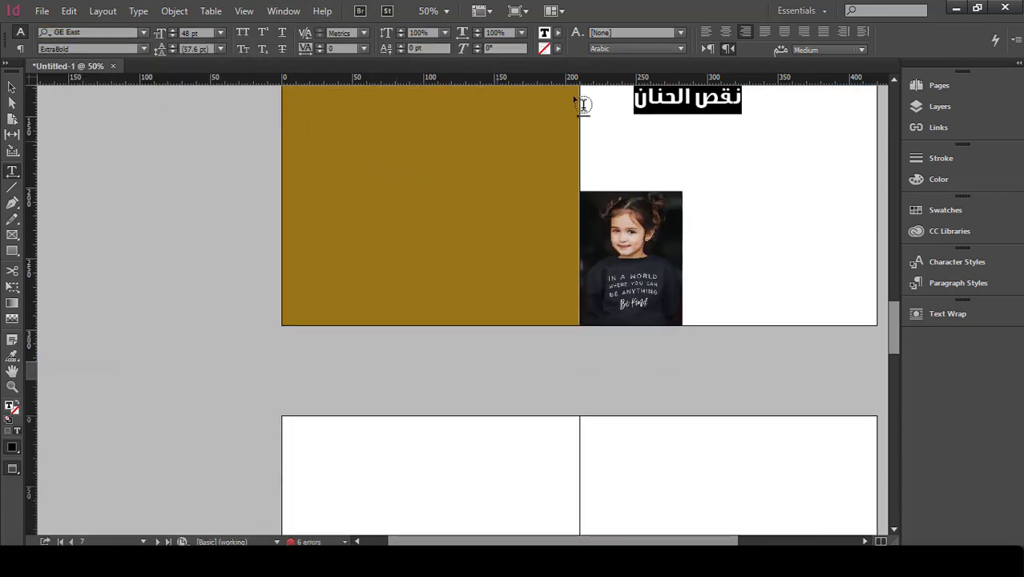
left_click(559, 39)
scroll(447, 133, "down", 2)
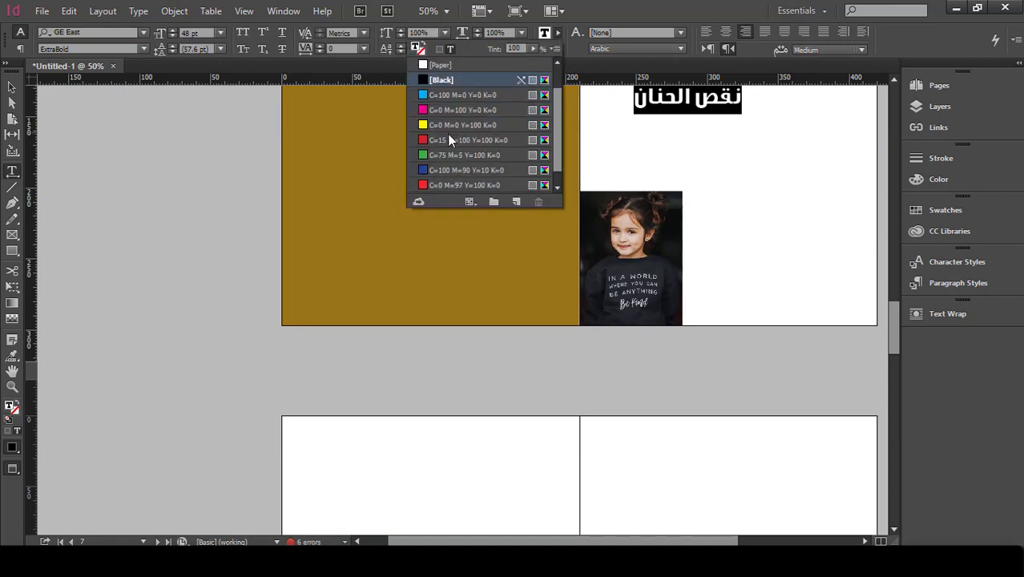
left_click(422, 155)
scroll(422, 155, "up", 4)
Step: Enlarge the blue title to 60 pt and nudge the small heading above it down slightly
left_click(221, 33)
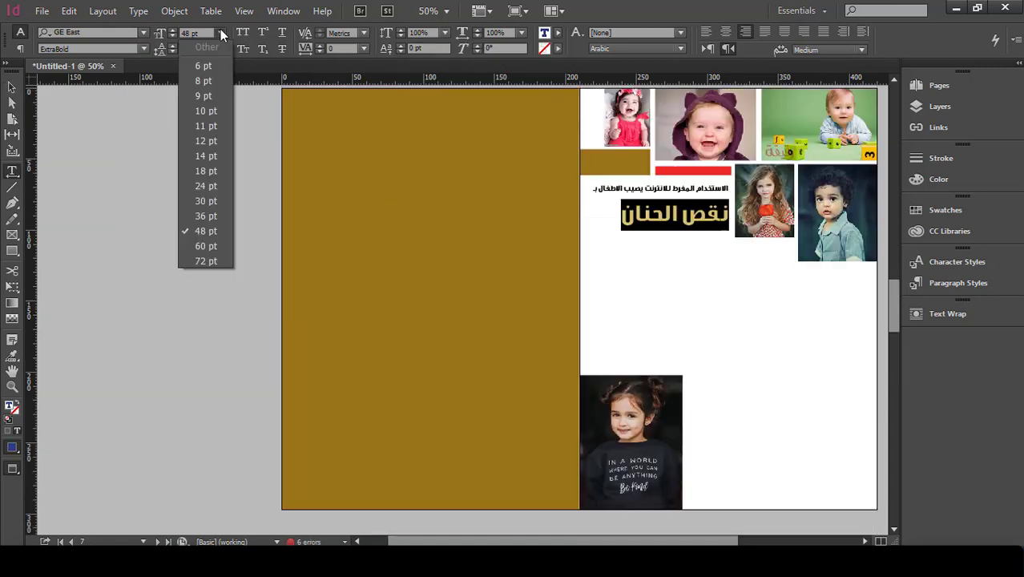
left_click(220, 243)
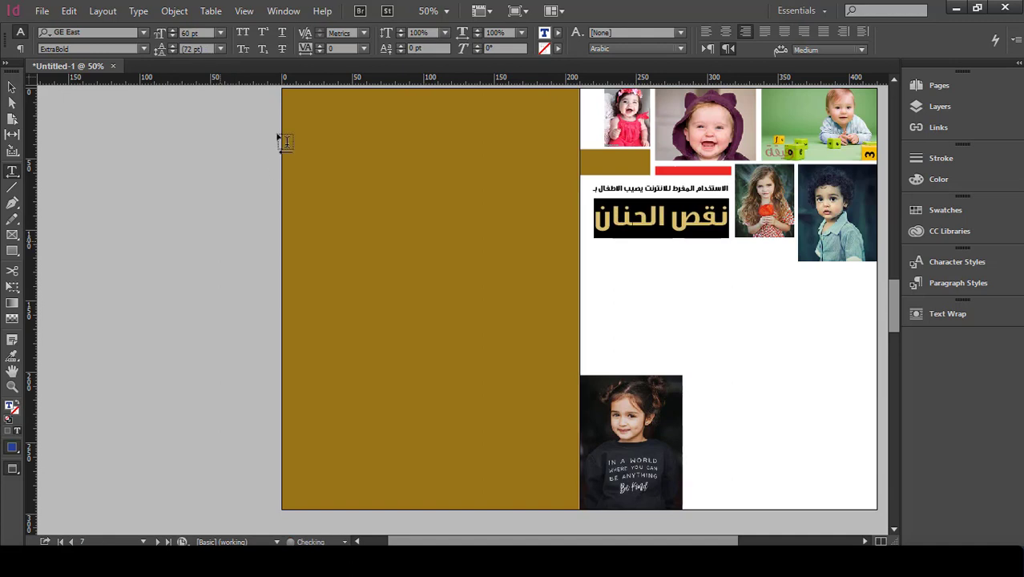
left_click(12, 86)
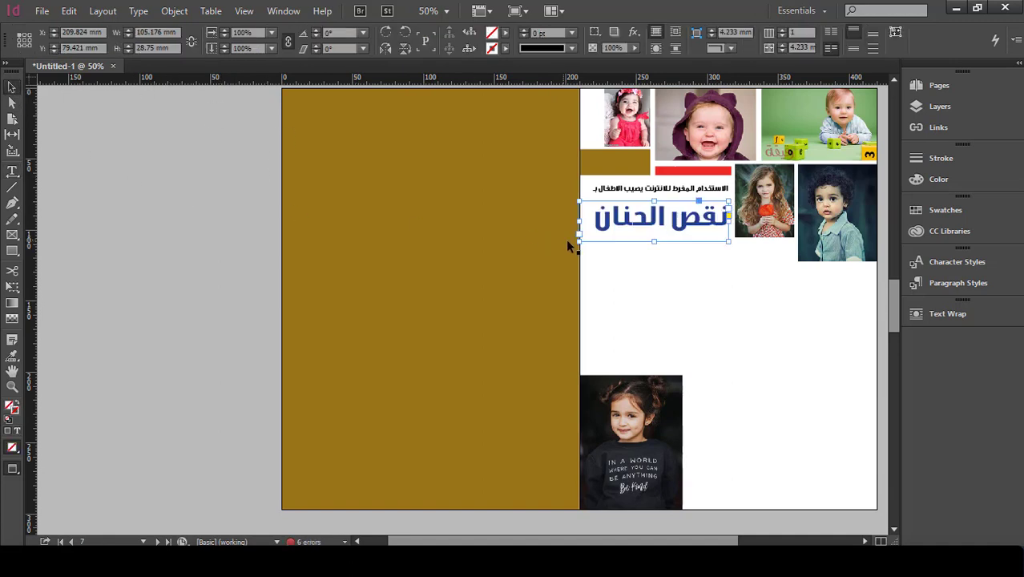
left_click(660, 248)
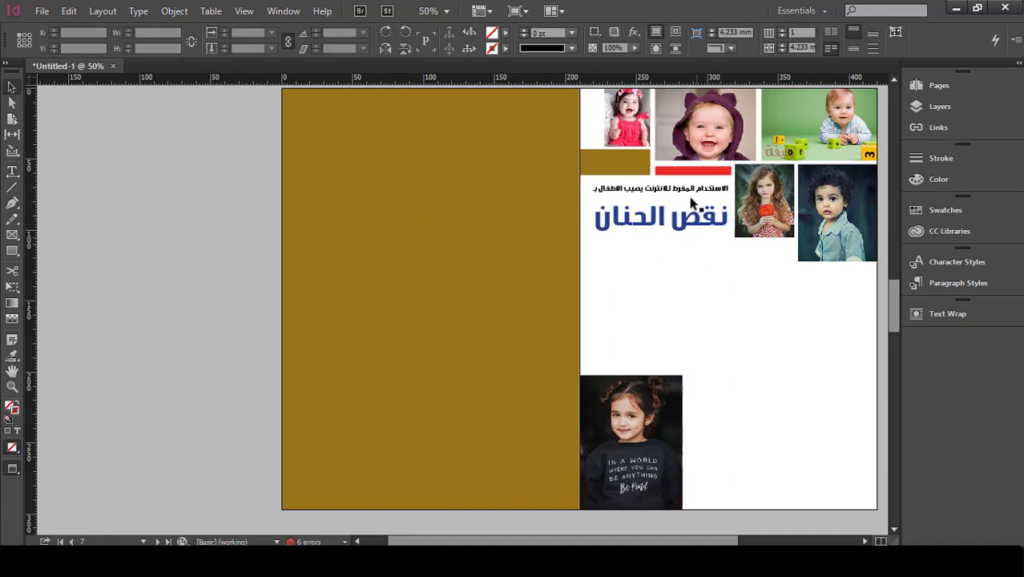
left_click(690, 194)
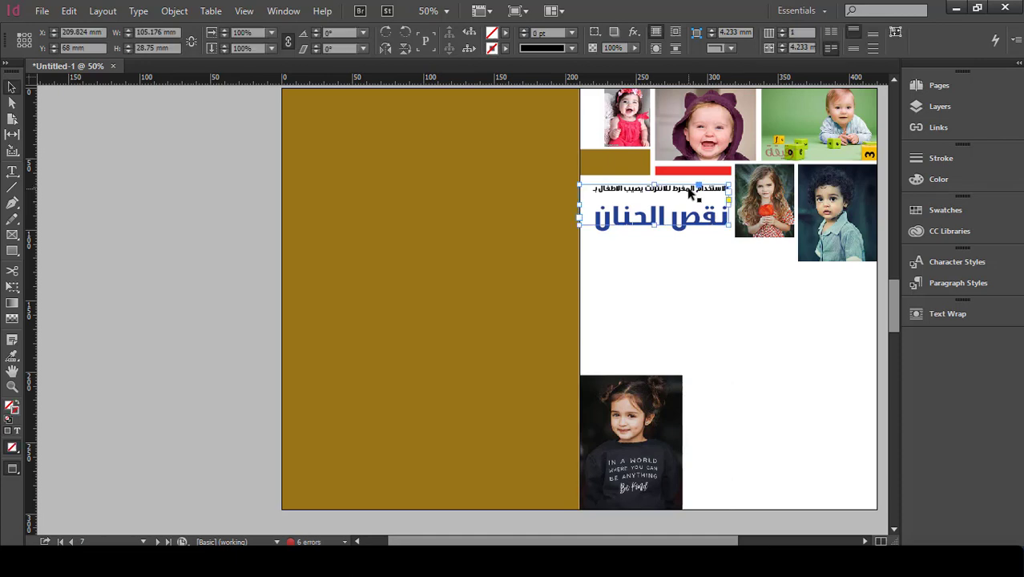
left_click_drag(690, 194, 690, 197)
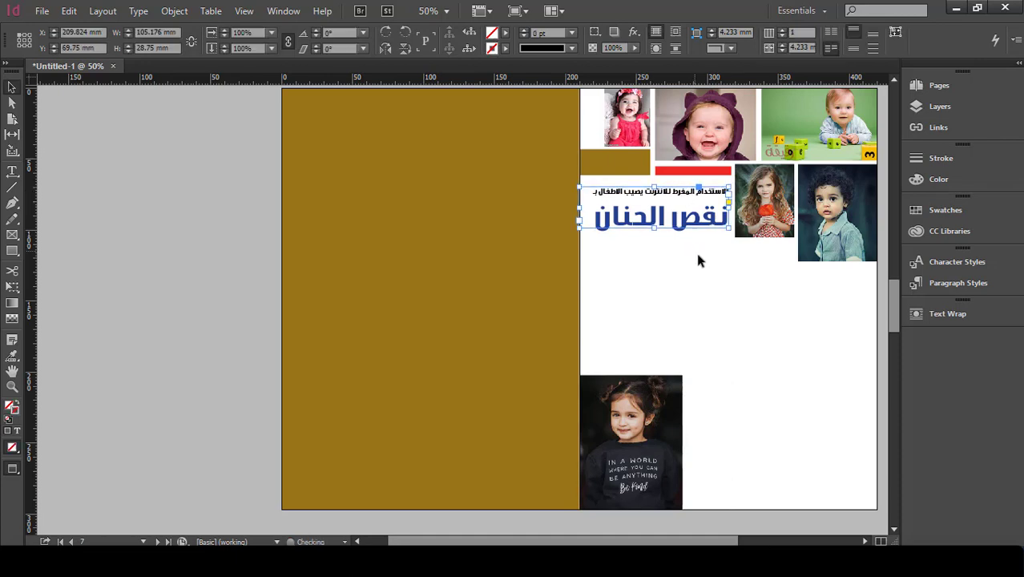
left_click(717, 280)
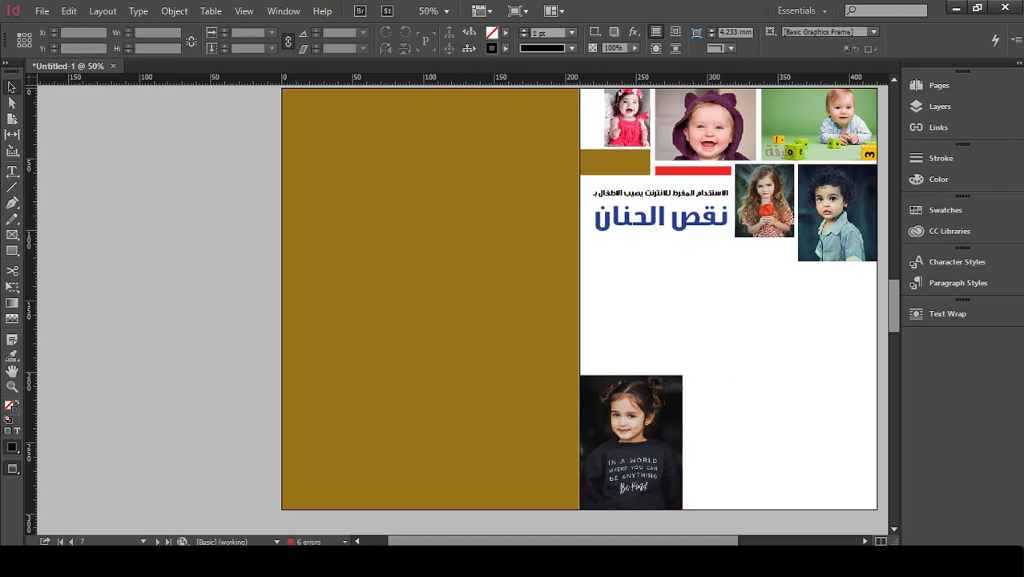
Step: Draw a vertical line about 29 mm long between the spine and the two headings, and nudge it slightly toward the text
key("backslash")
left_click_drag(587, 189, 590, 231)
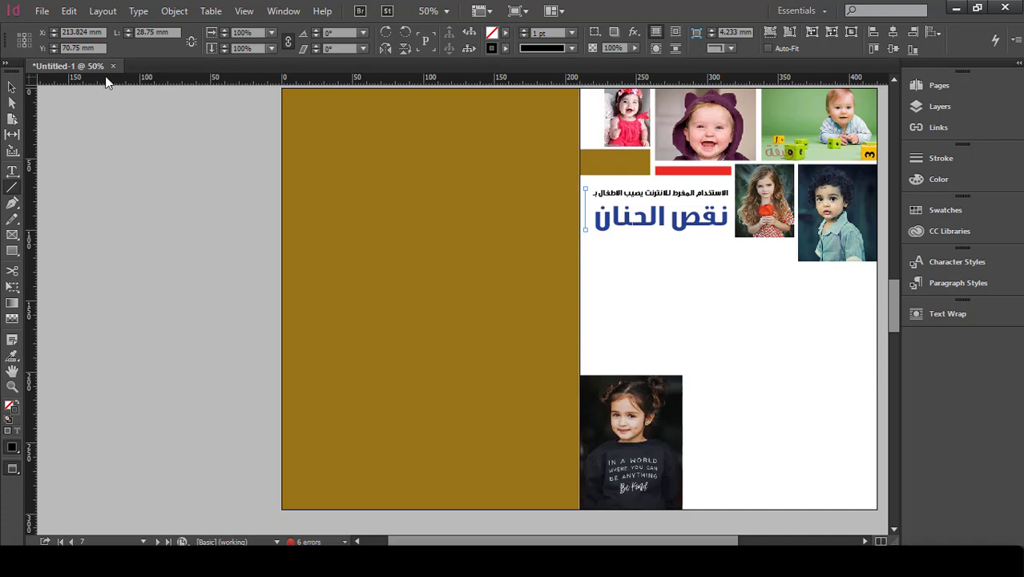
left_click(11, 90)
key("Right")
key("Right")
key("Right")
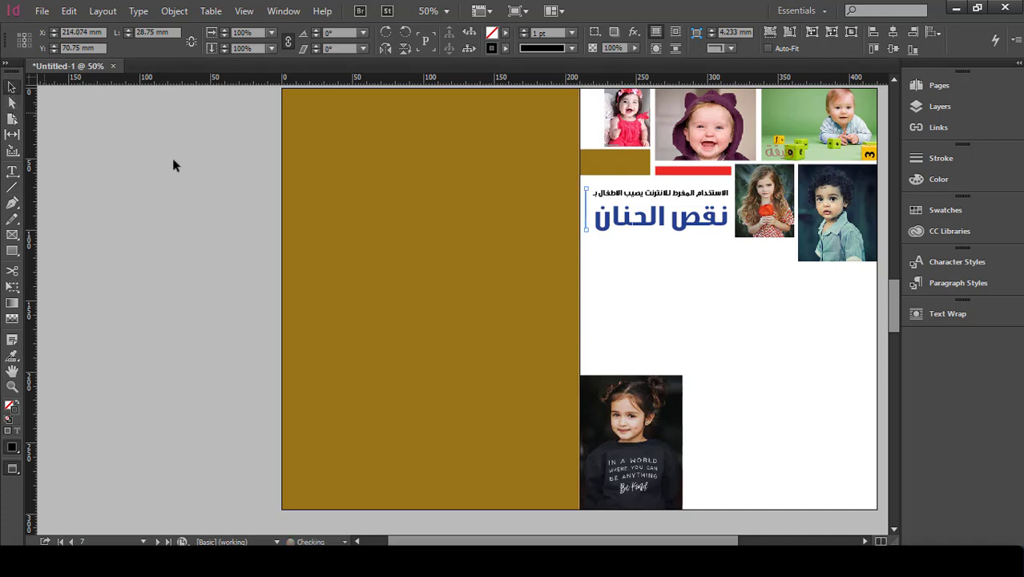
left_click(749, 281)
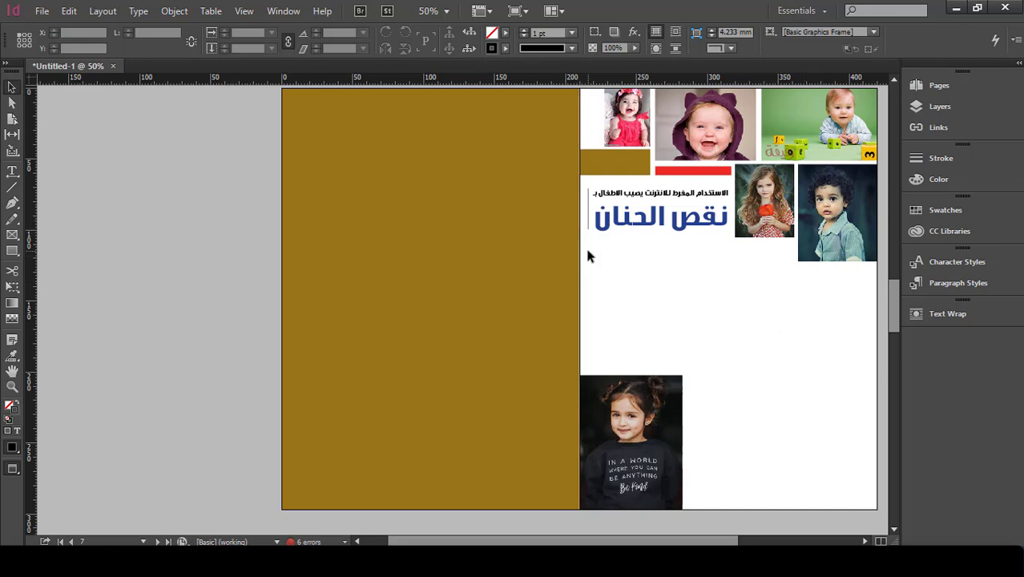
Step: Move both heading frames and the vertical line down together to a Y position of 75.5 mm
left_click_drag(588, 250, 721, 198)
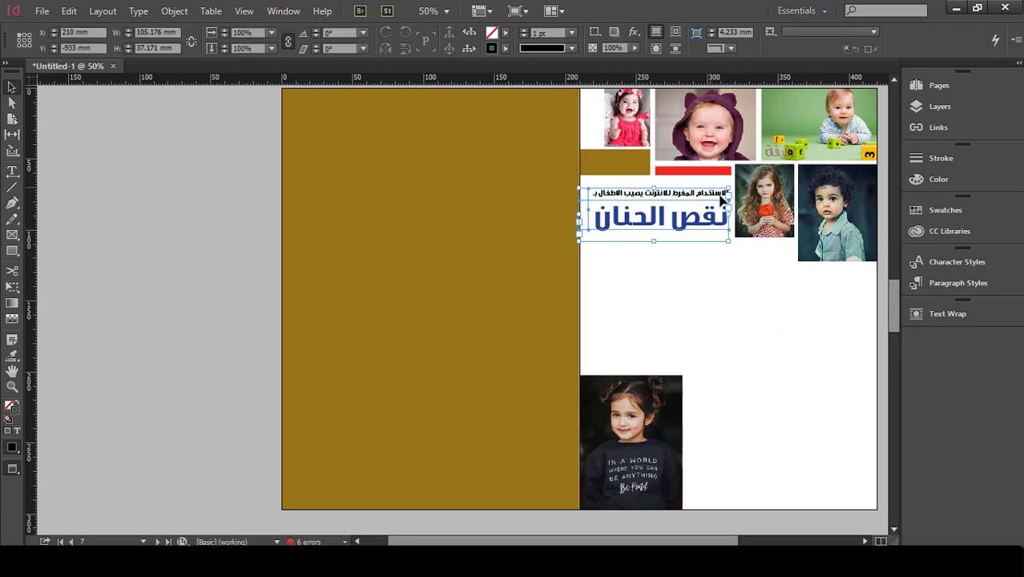
key("Down")
key("Down")
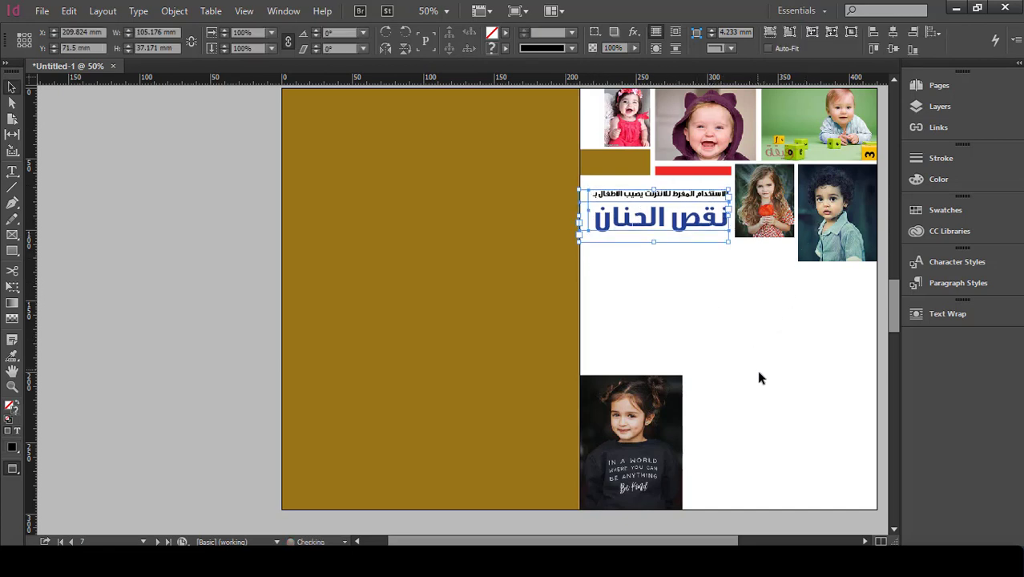
key("Down")
key("Down")
key("Down")
key("Down")
key("Down")
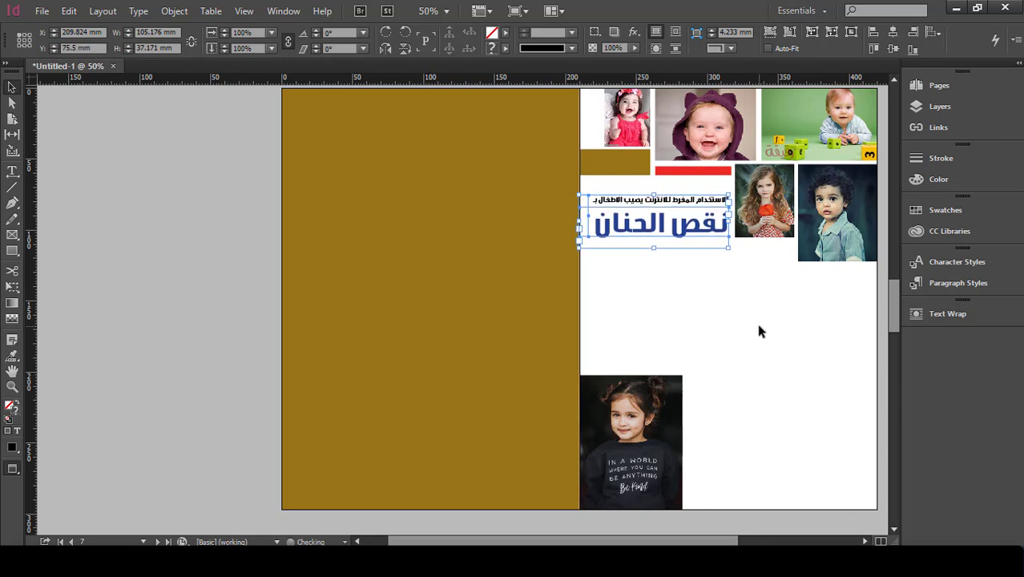
left_click(760, 333)
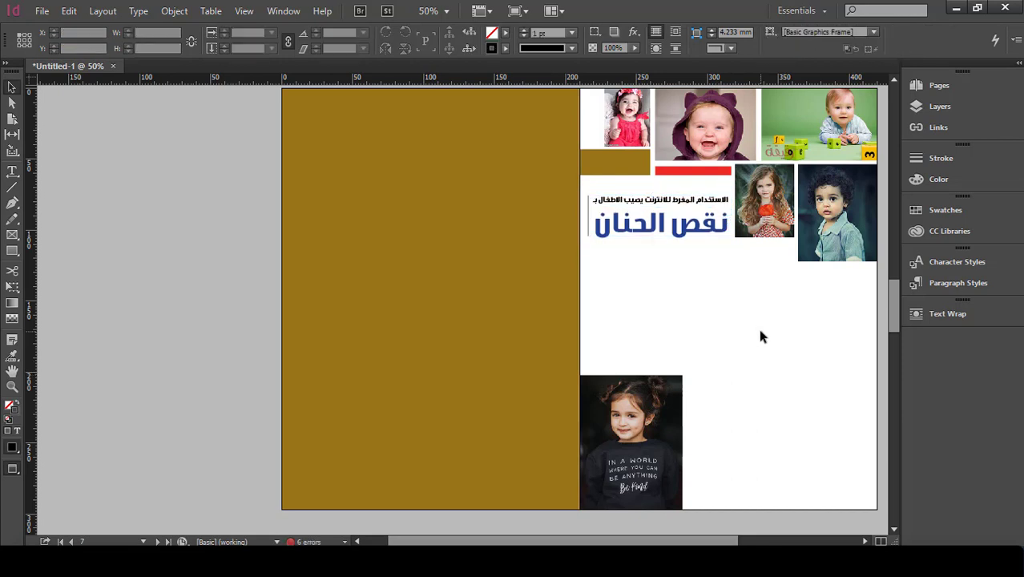
Step: Place a copy of the red bar, about 56 by 6 mm, beneath the curly-haired boy's photo and fill it with C=15 M=35 Y=100 K=35
left_click(694, 172)
left_click_drag(710, 177, 797, 271)
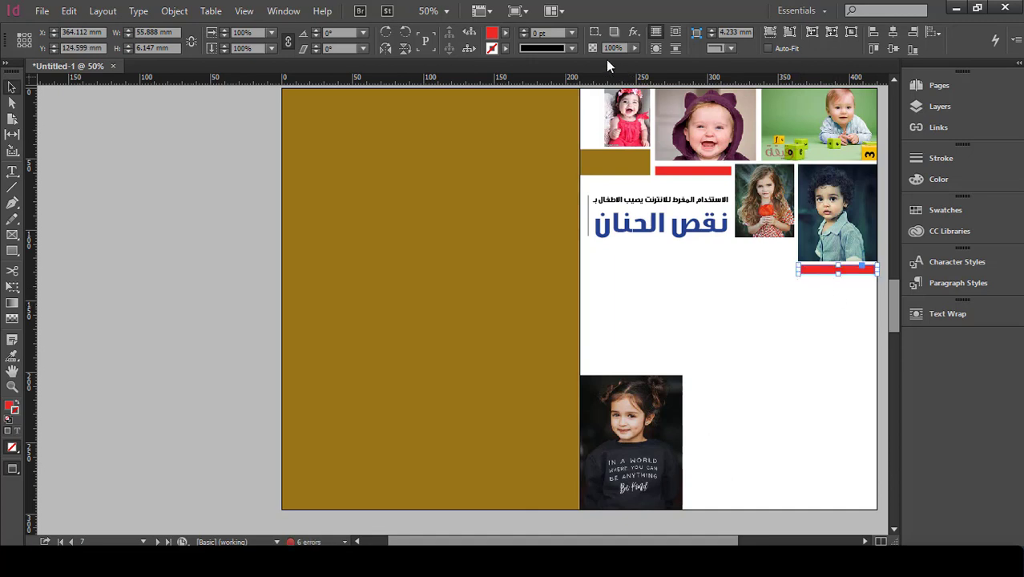
left_click(506, 47)
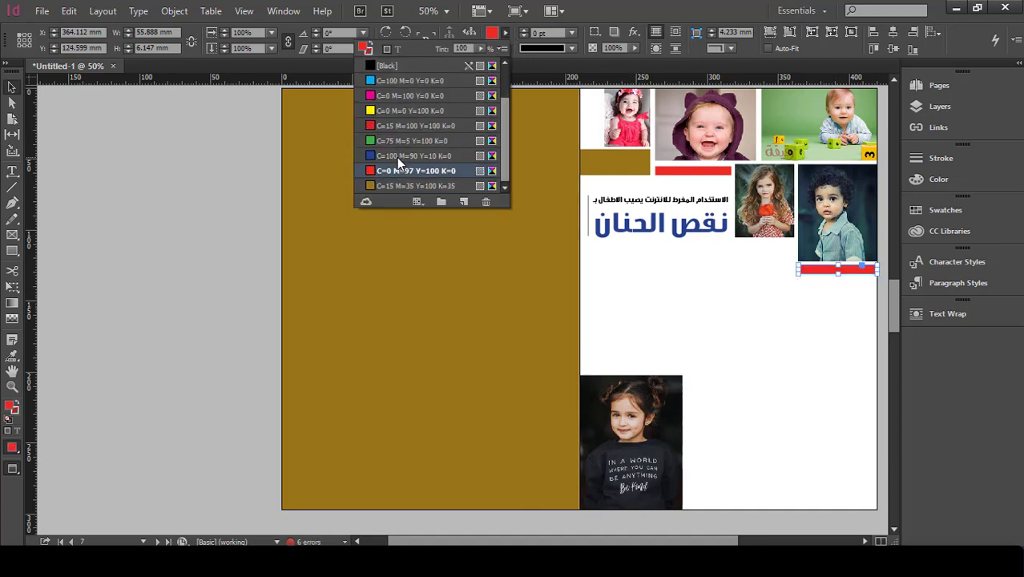
left_click(416, 184)
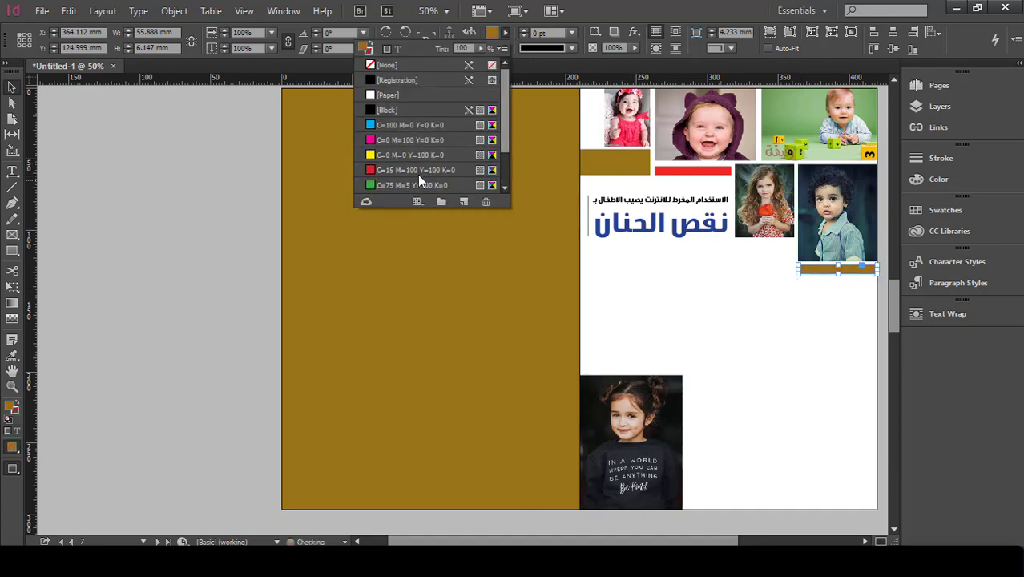
Step: Duplicate the golden-brown swatch and set it to gray C=0 M=0 Y=0 K=50 for the bar below the boy's photo
left_click(464, 201)
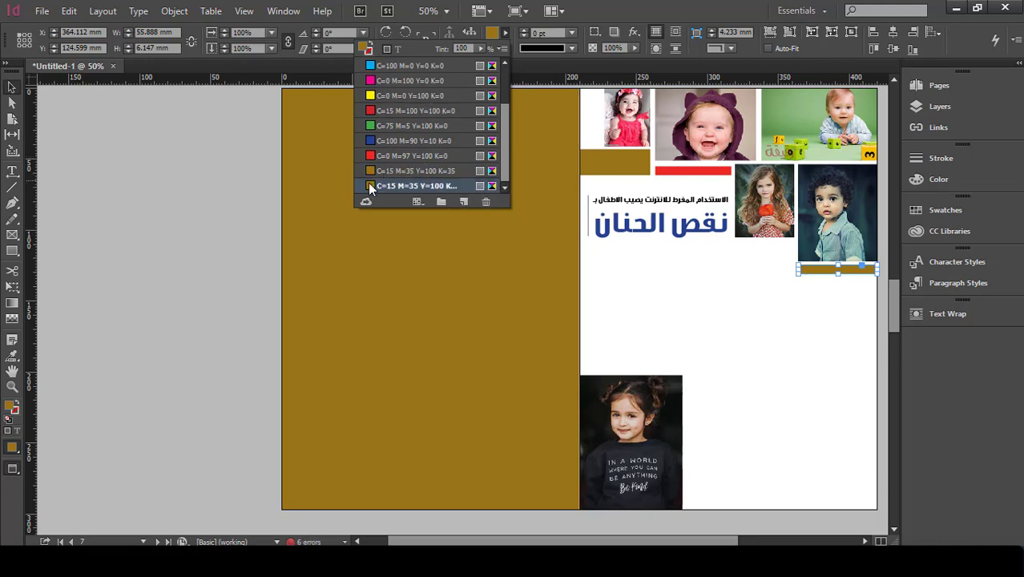
double_click(369, 185)
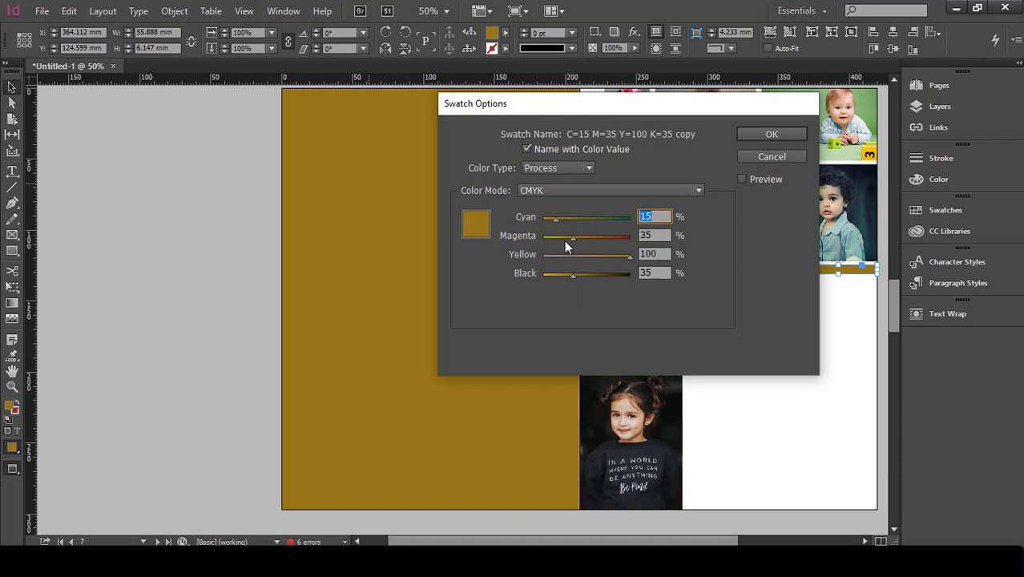
left_click_drag(576, 236, 530, 236)
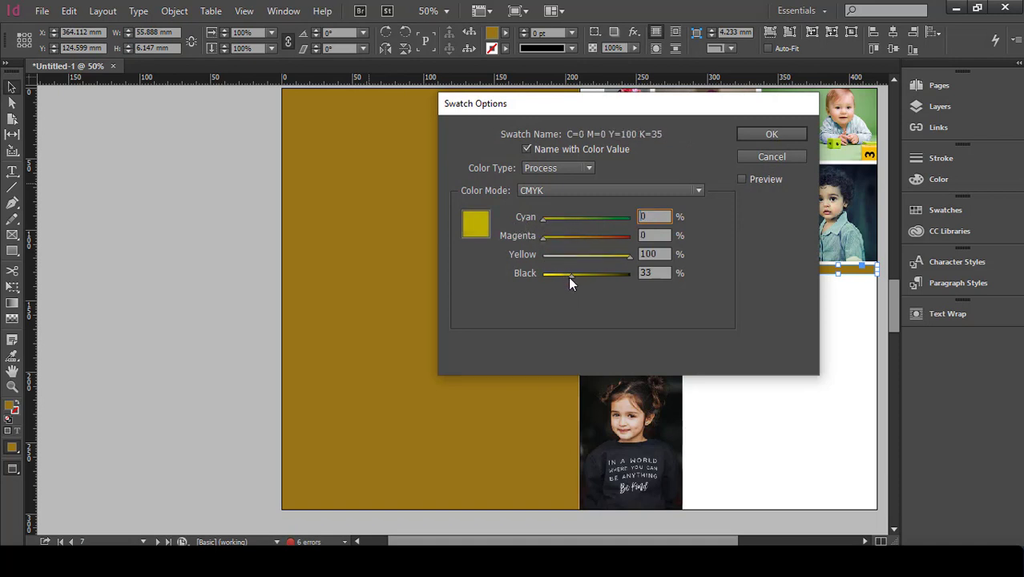
left_click_drag(568, 276, 539, 275)
left_click_drag(632, 258, 586, 274)
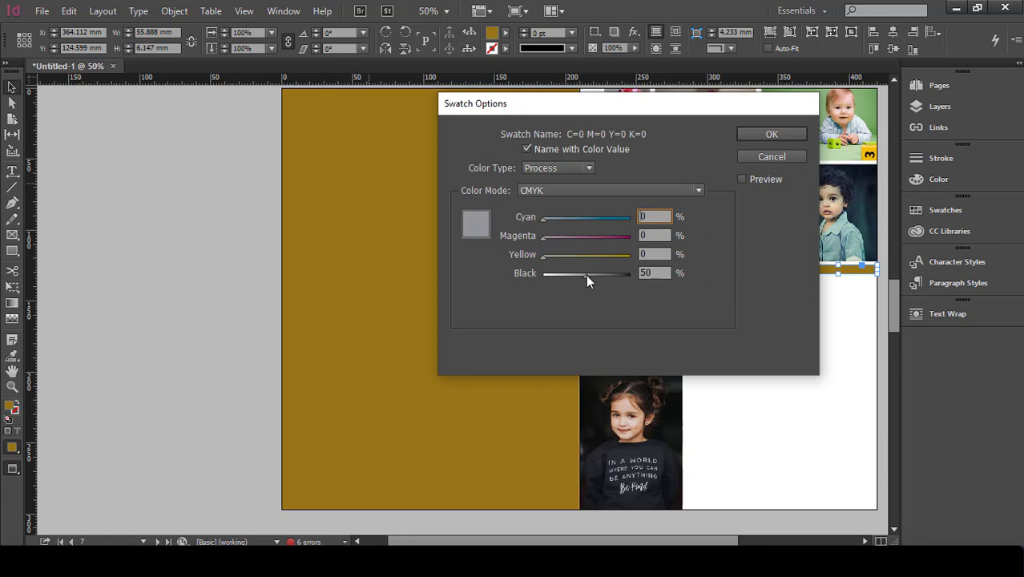
left_click(771, 136)
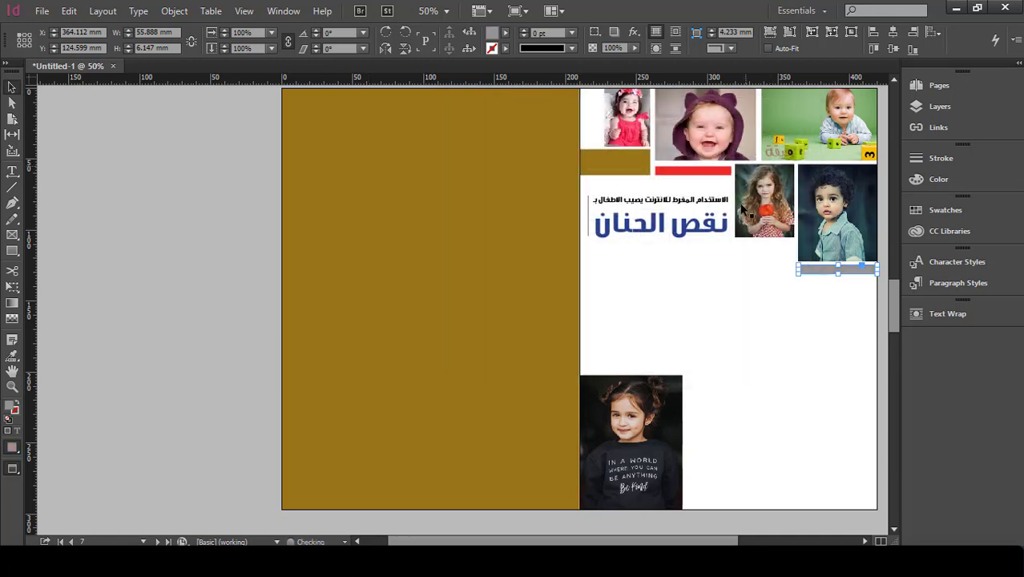
left_click(700, 323)
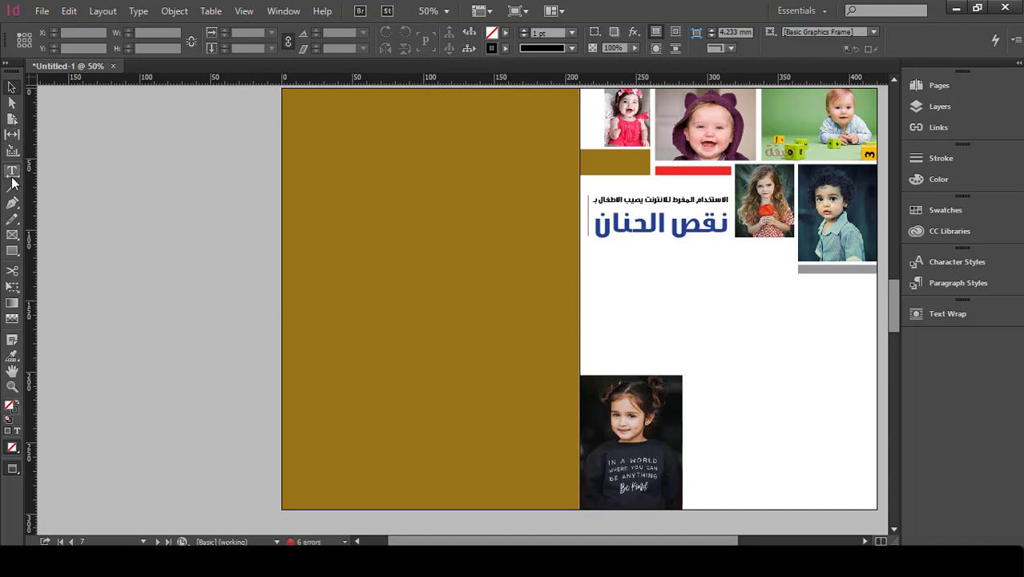
Step: Draw a text frame about 189 by 172 mm on the white page, beneath the two headings
key("ctrl+minus")
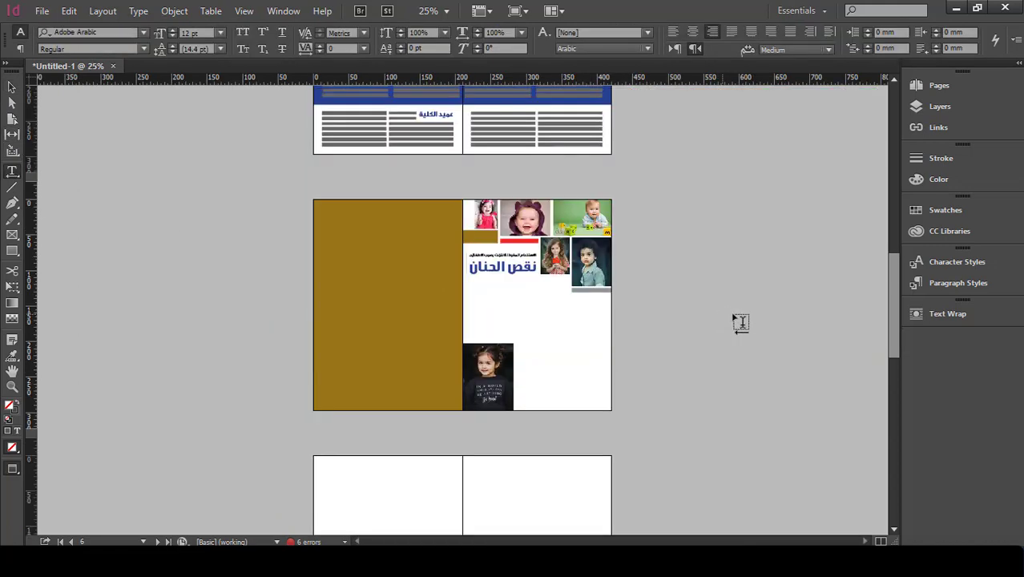
key("ctrl+equal")
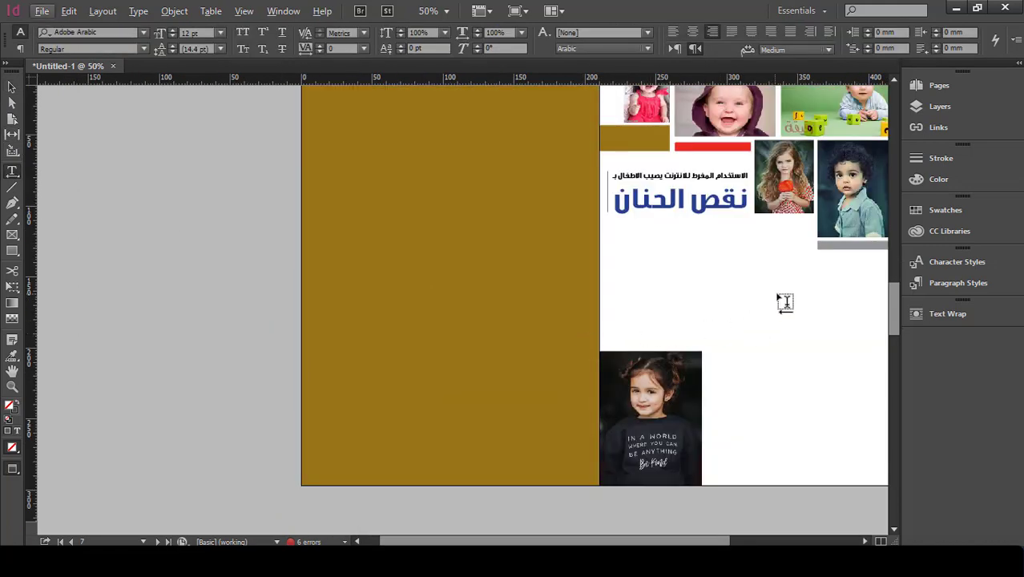
scroll(675, 270, "right", 2)
left_click_drag(529, 224, 799, 472)
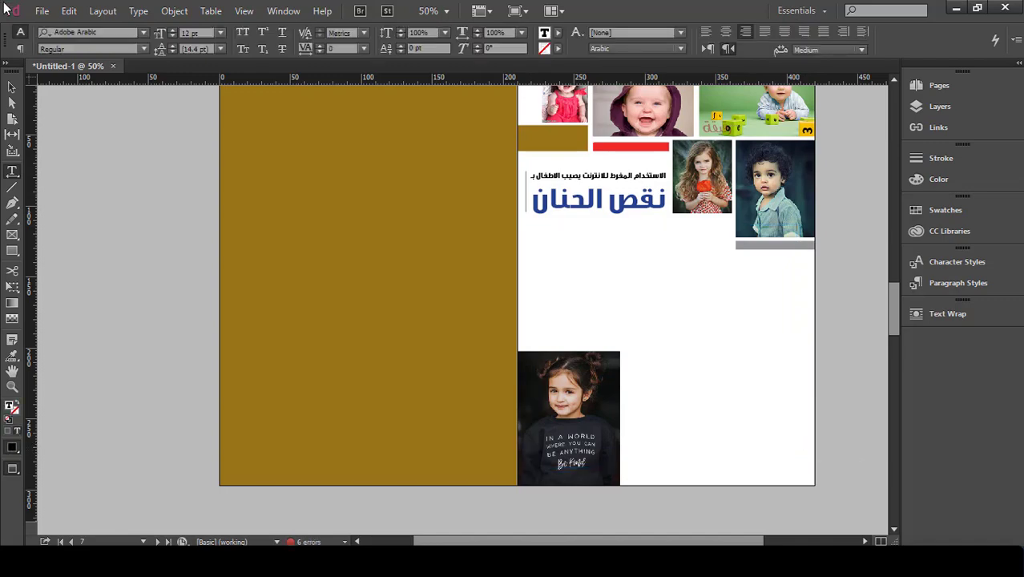
Step: Copy the two-column article text under the لقاء العدد heading on the previous spread and paste it into the new text frame
scroll(651, 190, "up", 10)
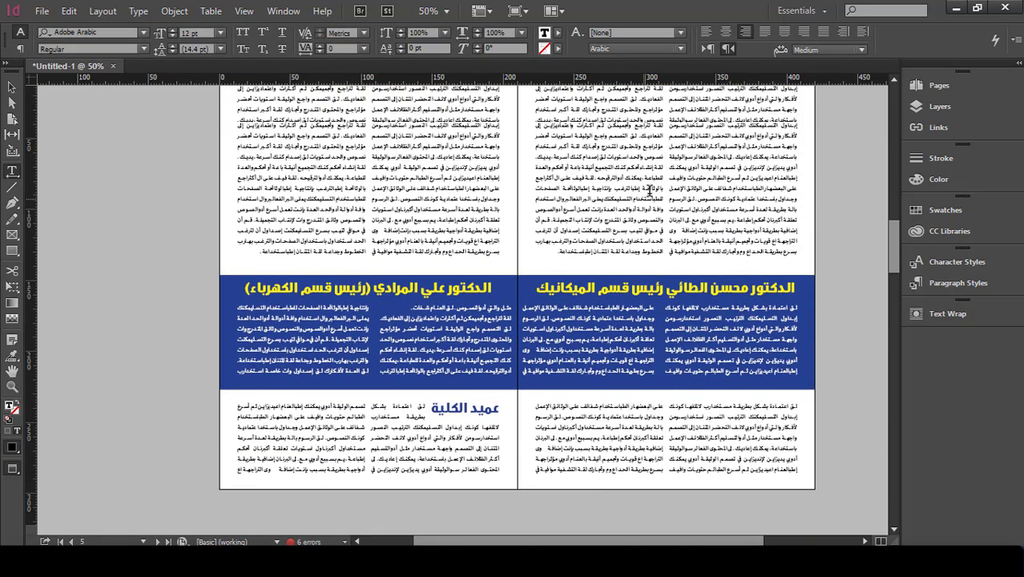
scroll(651, 190, "up", 1)
left_click_drag(796, 150, 558, 290)
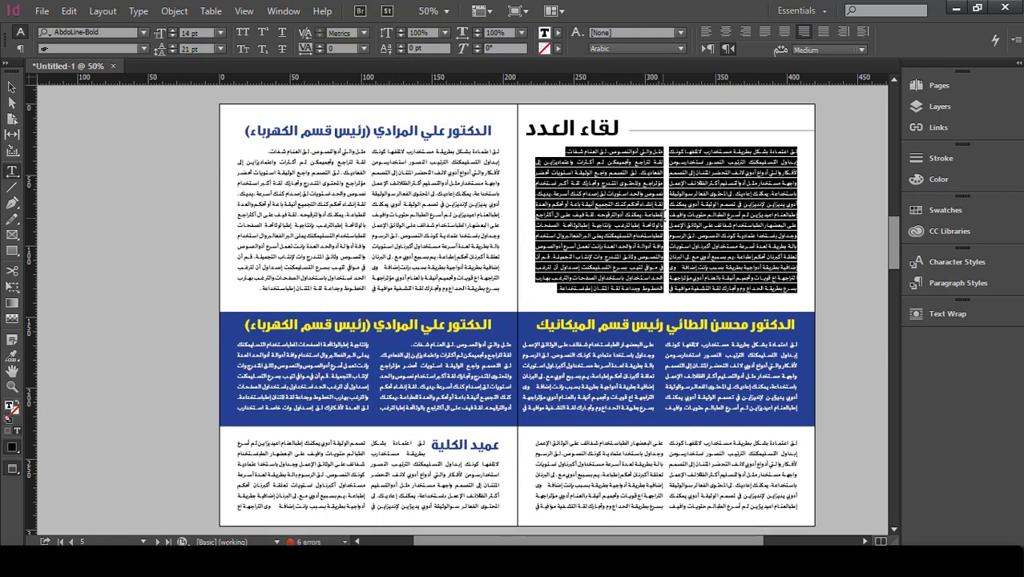
scroll(717, 302, "down", 10)
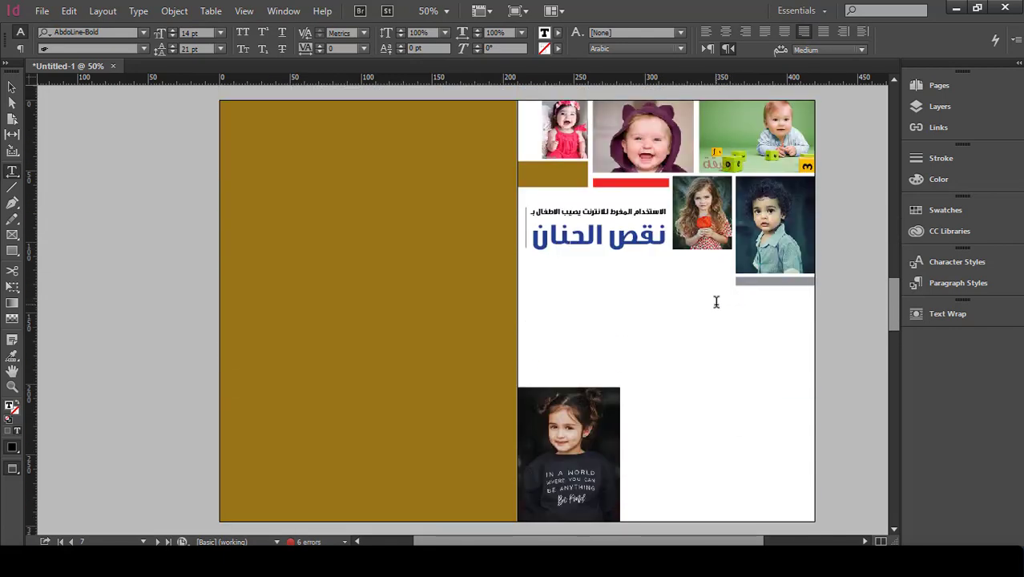
left_click(716, 301)
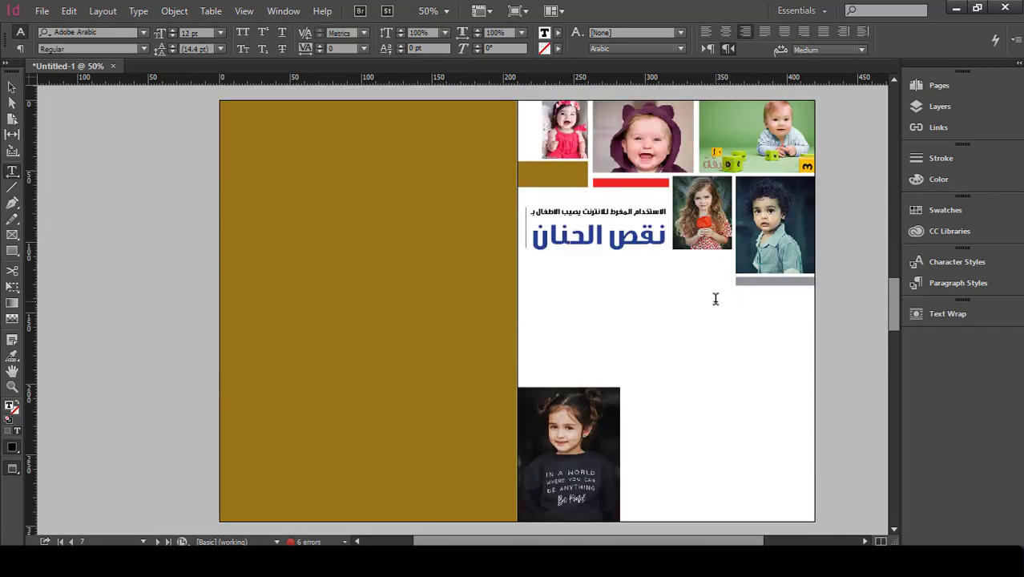
key("ctrl+v")
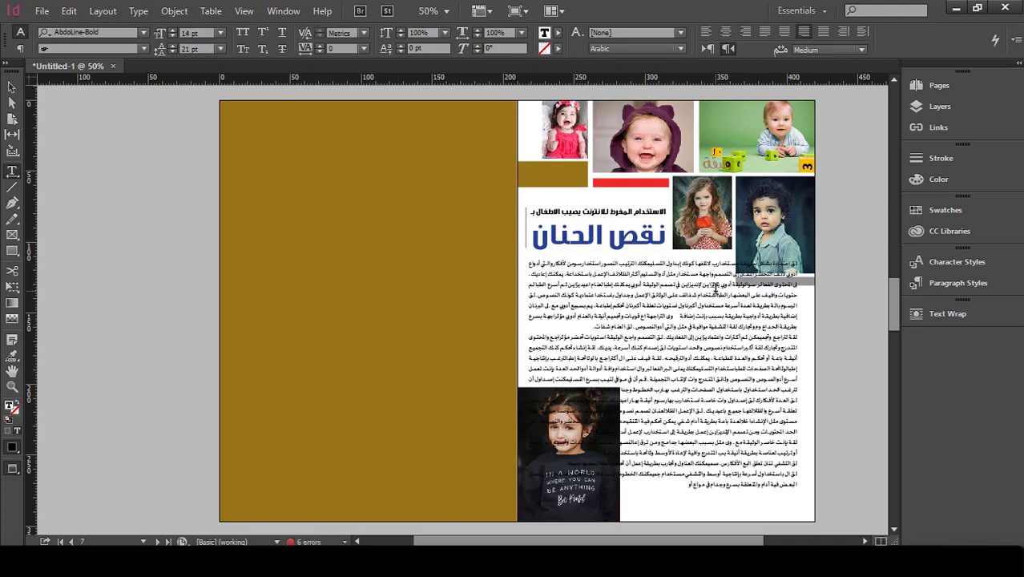
Step: Split the pasted article text into 2 columns
key("ctrl+a")
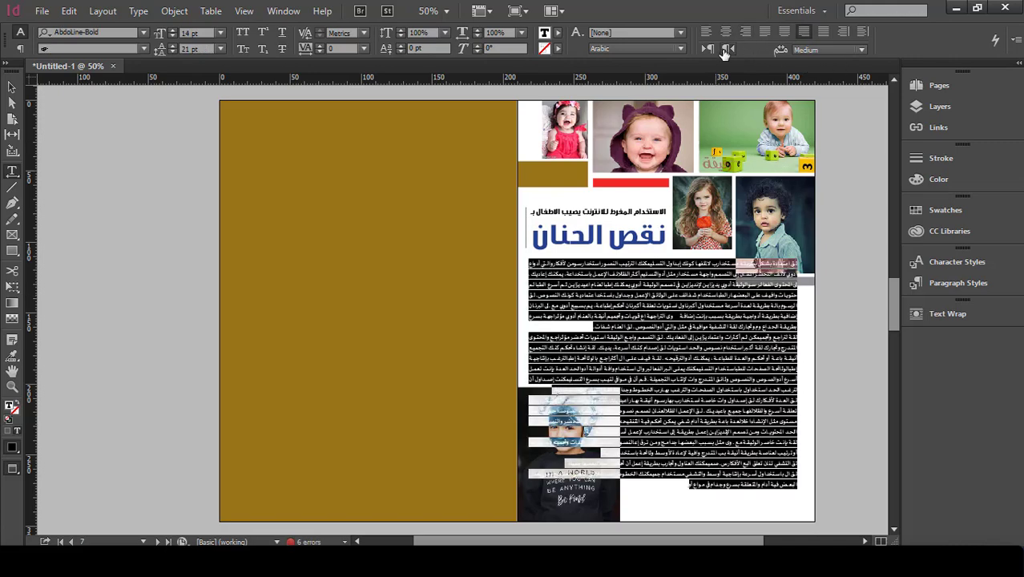
left_click(20, 49)
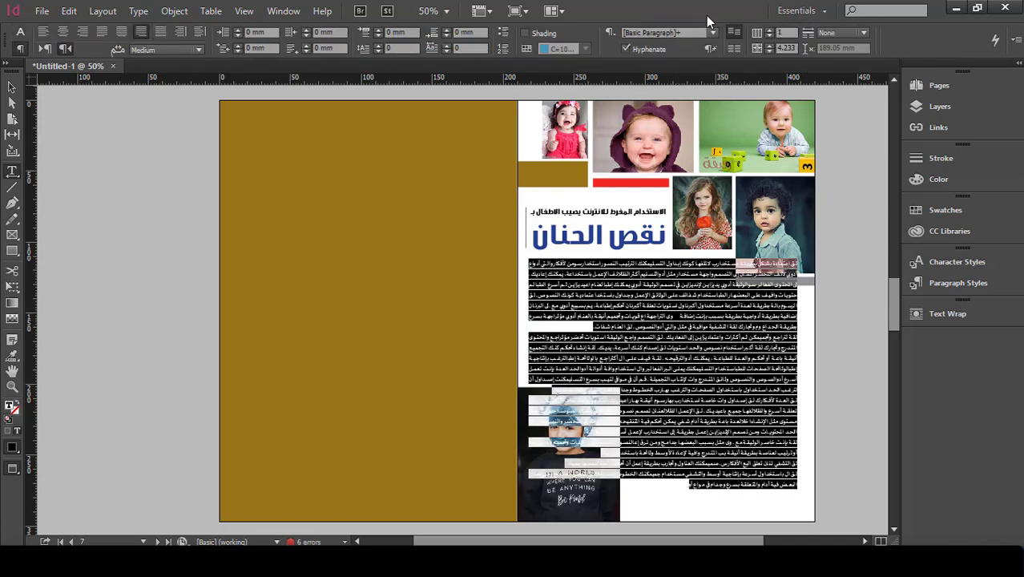
left_click(769, 30)
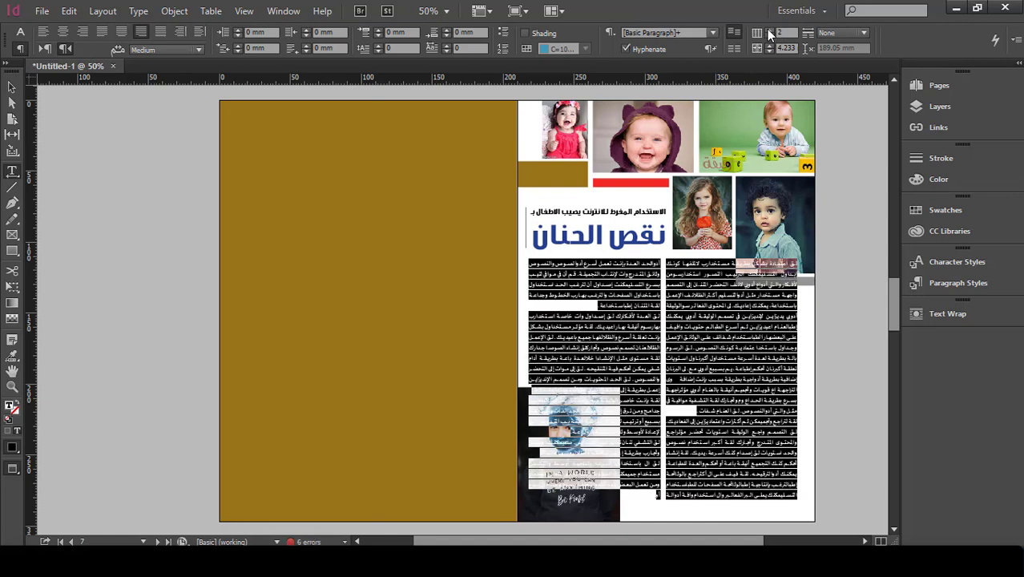
key("Escape")
scroll(778, 317, "down", 1)
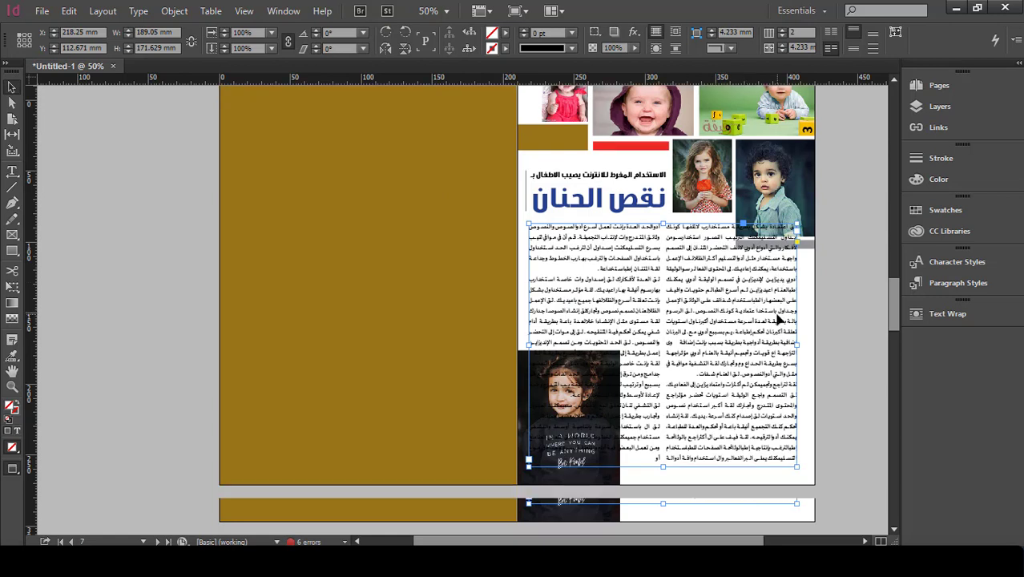
Step: Show the margin guides and narrow the article frame to 184.6 mm so its spine-side edge meets the inner margin
left_click(811, 324)
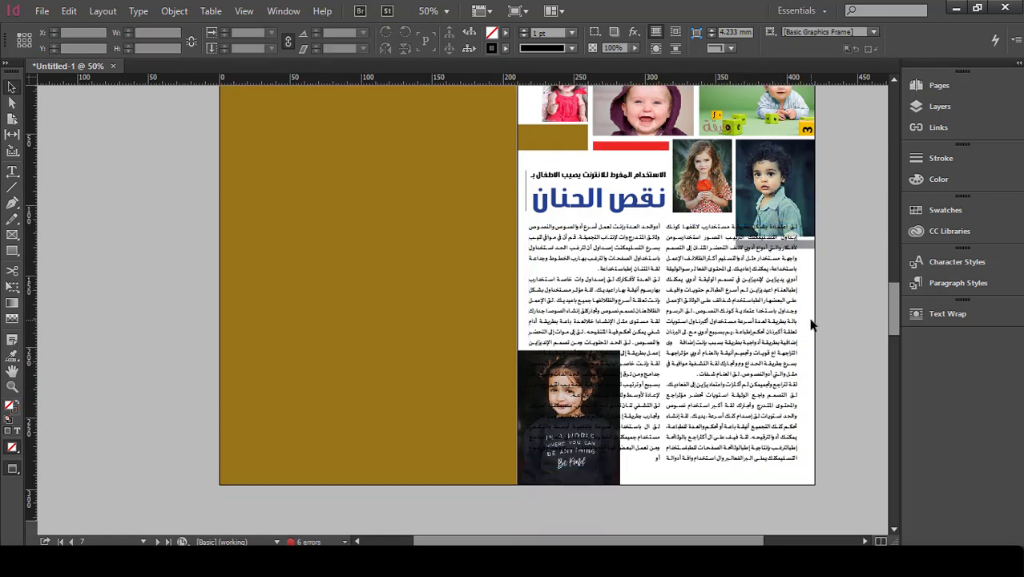
key("w")
left_click(709, 444)
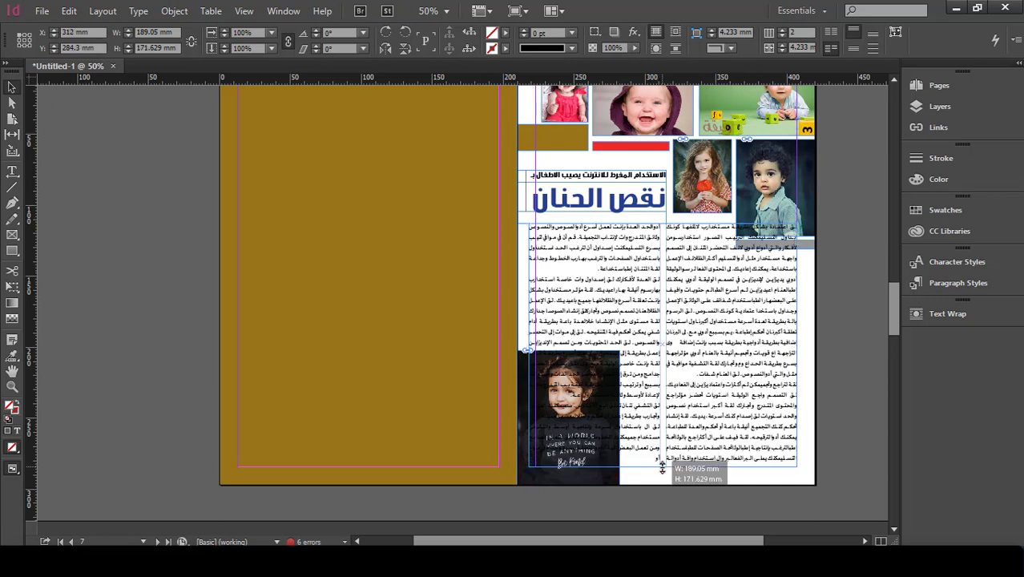
mouse_move(797, 345)
left_mouse_down()
mouse_move(780, 344)
mouse_move(807, 347)
mouse_move(798, 349)
left_mouse_up()
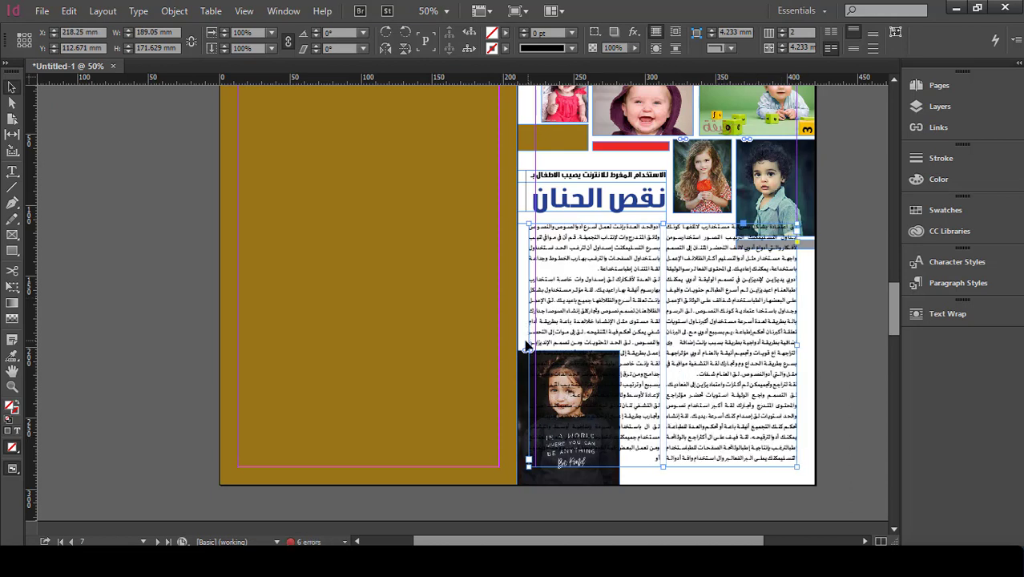
left_click_drag(529, 343, 535, 344)
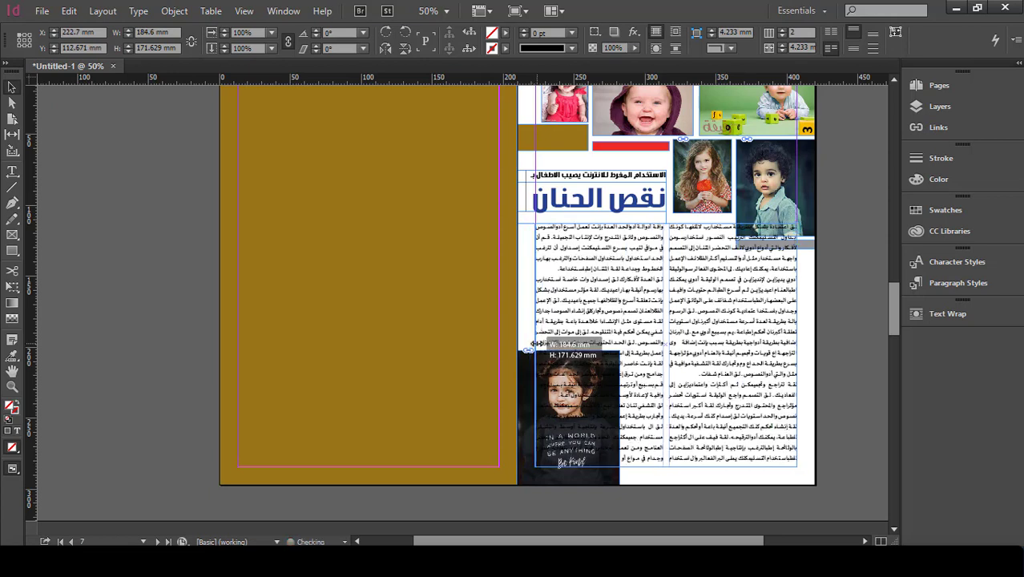
left_click(703, 481)
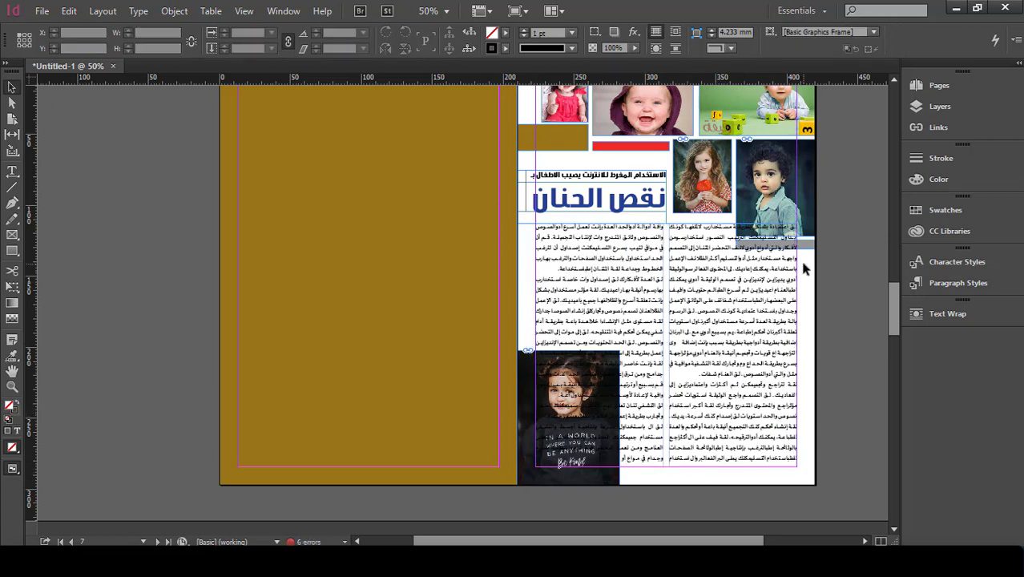
Step: Make the article text wrap around the object shape of the curly-haired boy's photo and gray bar, on both right and left sides
scroll(800, 276, "up", 1, "alt")
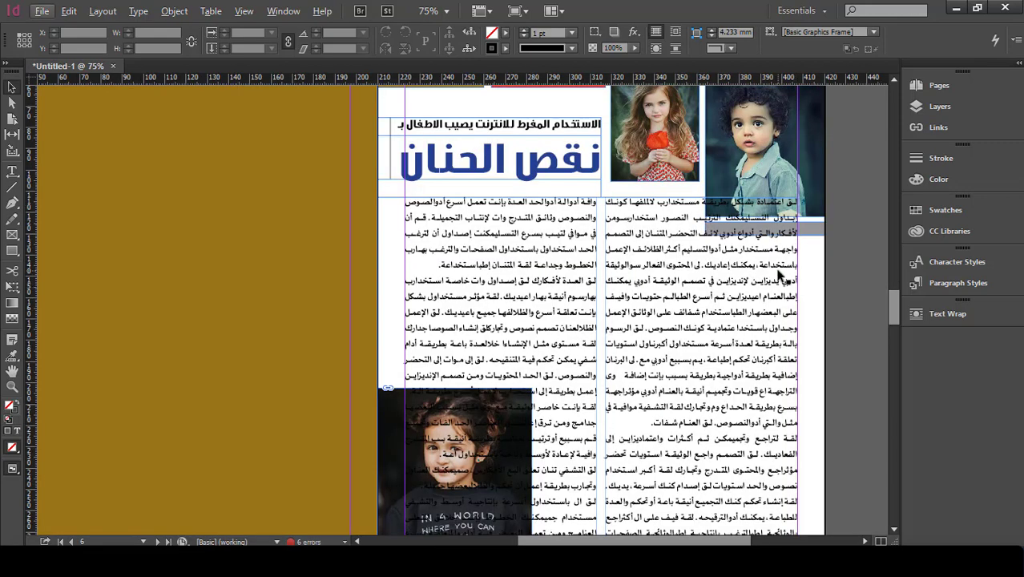
left_click(819, 192)
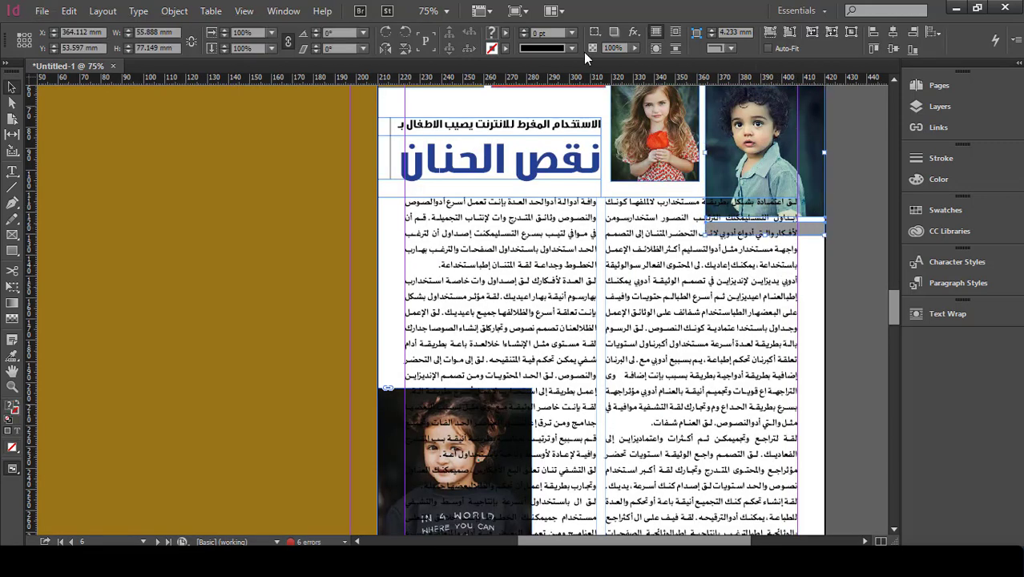
left_click(659, 50)
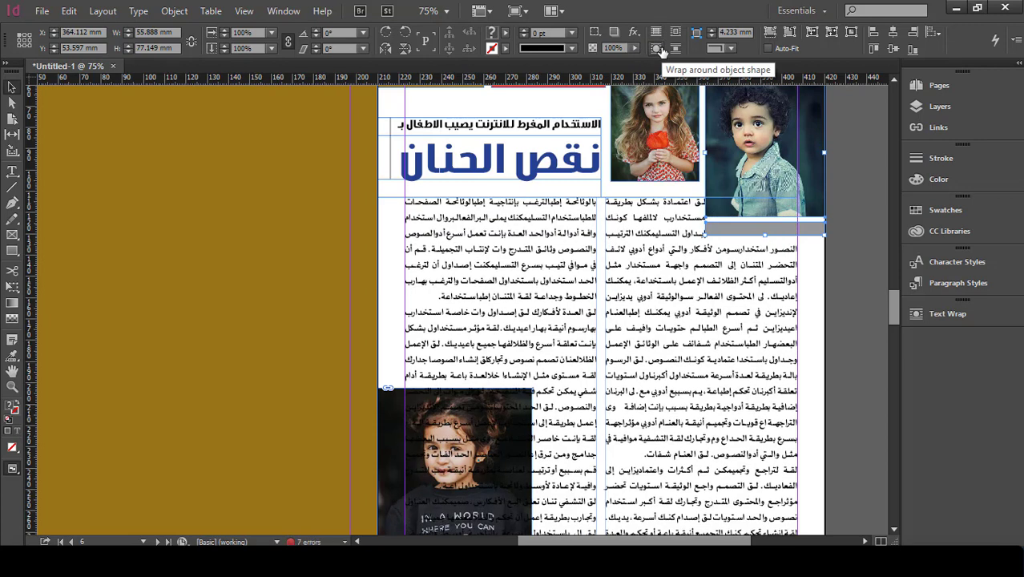
left_click(945, 313)
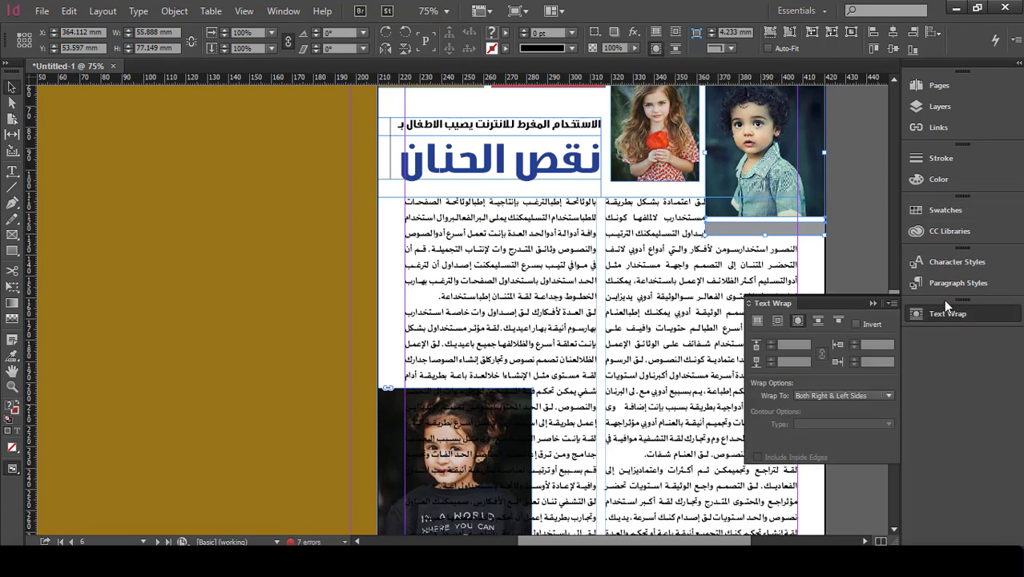
left_click(833, 395)
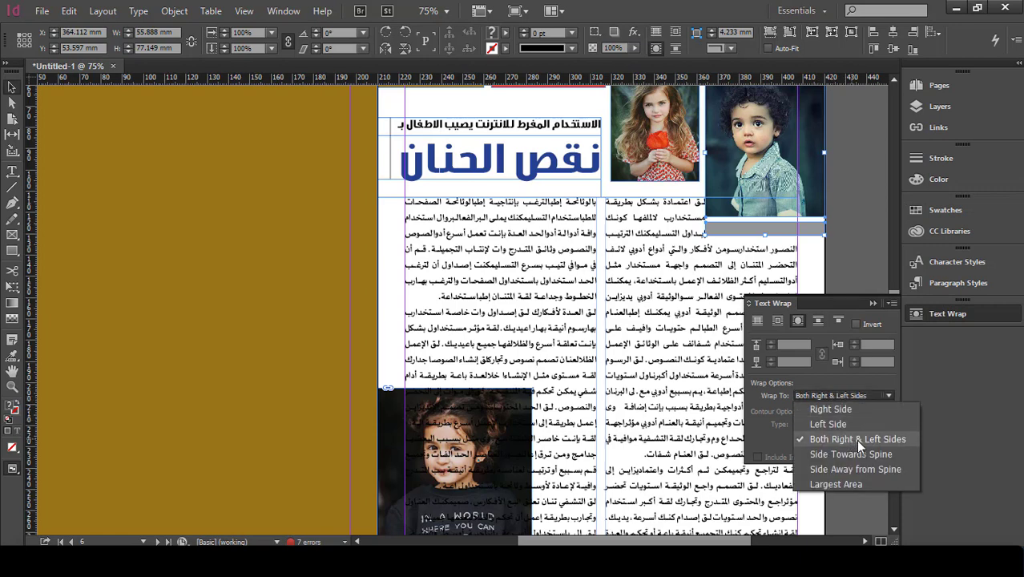
left_click(877, 443)
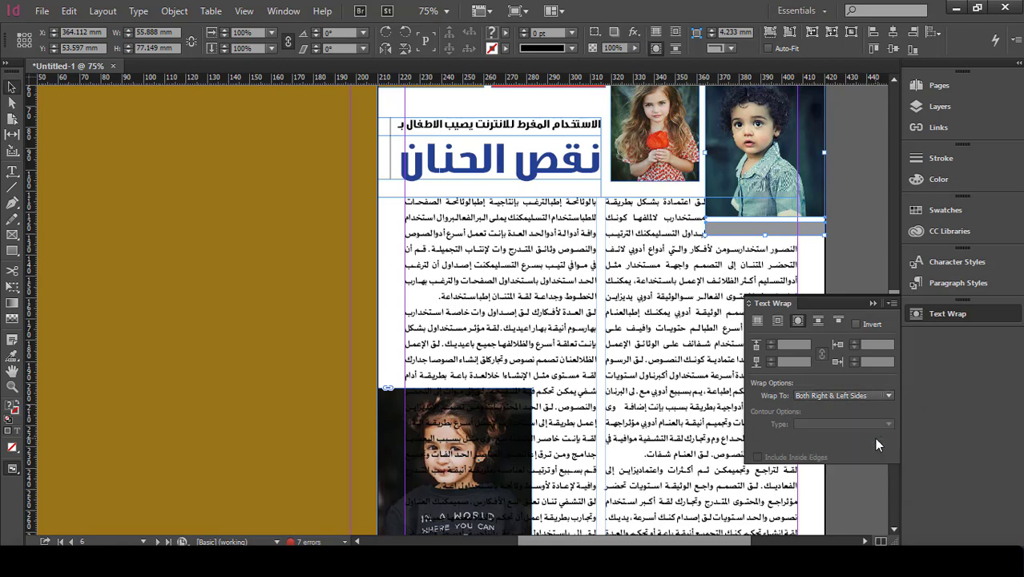
Step: Increase the text wrap offset around the curly-haired boy's photo to widen its gap from the article text
left_click(803, 229)
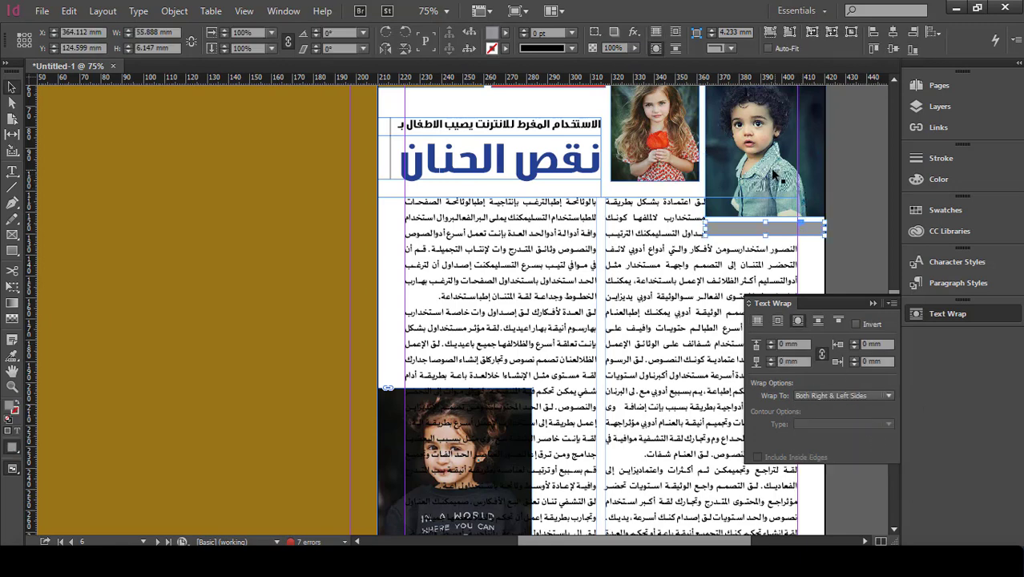
left_click(772, 174)
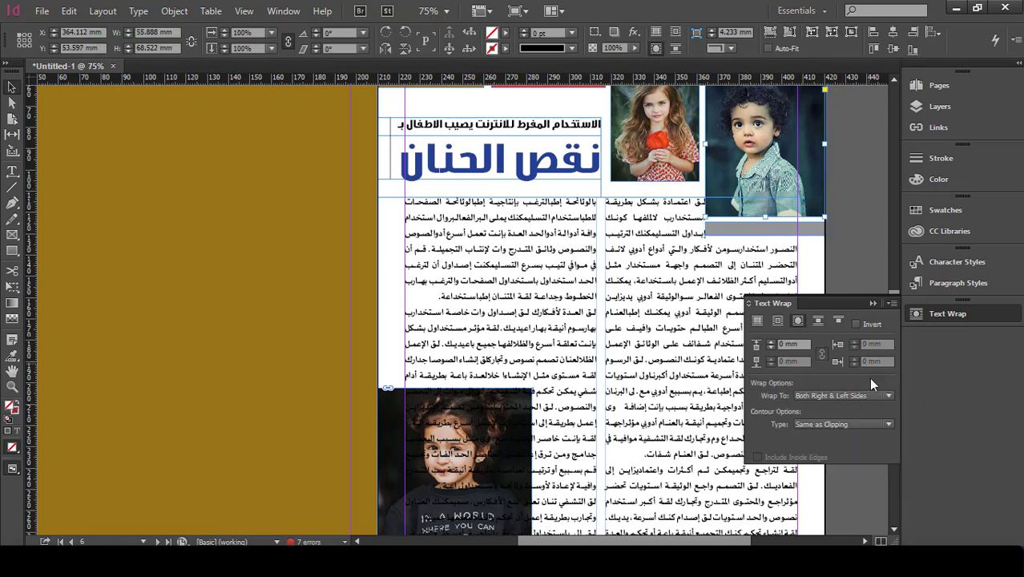
left_click(771, 343)
left_click(772, 342)
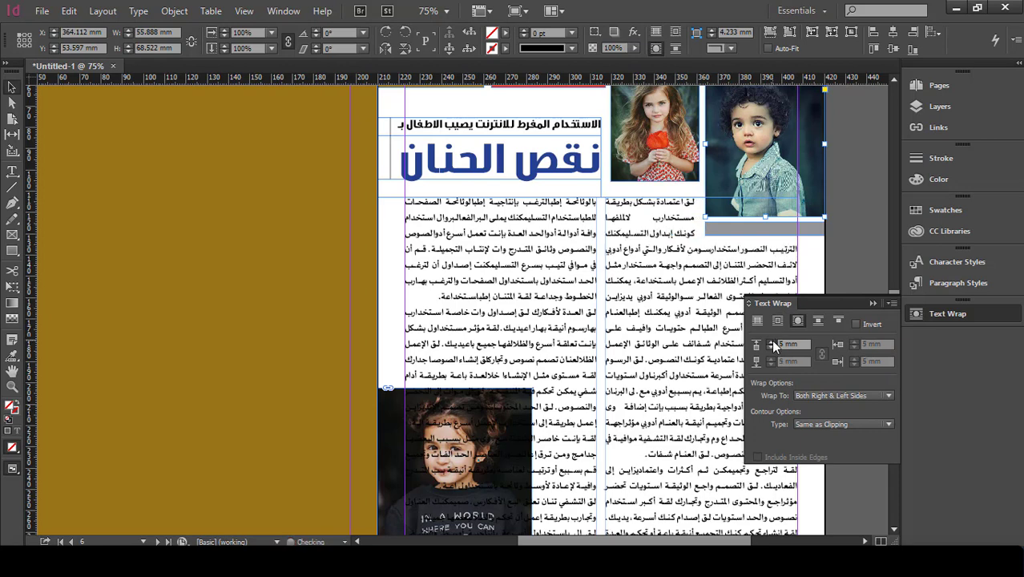
left_click(771, 342)
key("ctrl+shift+a")
Step: Wrap the article text around the object shape of the photo of the girl in the black sweatshirt with a 4 mm offset
scroll(542, 350, "down", 5)
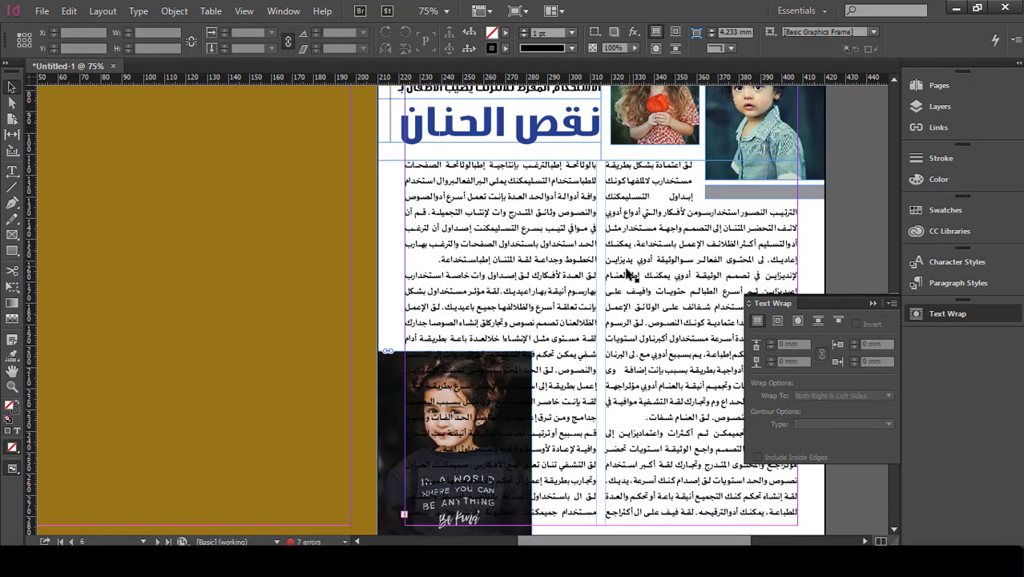
left_click(433, 395)
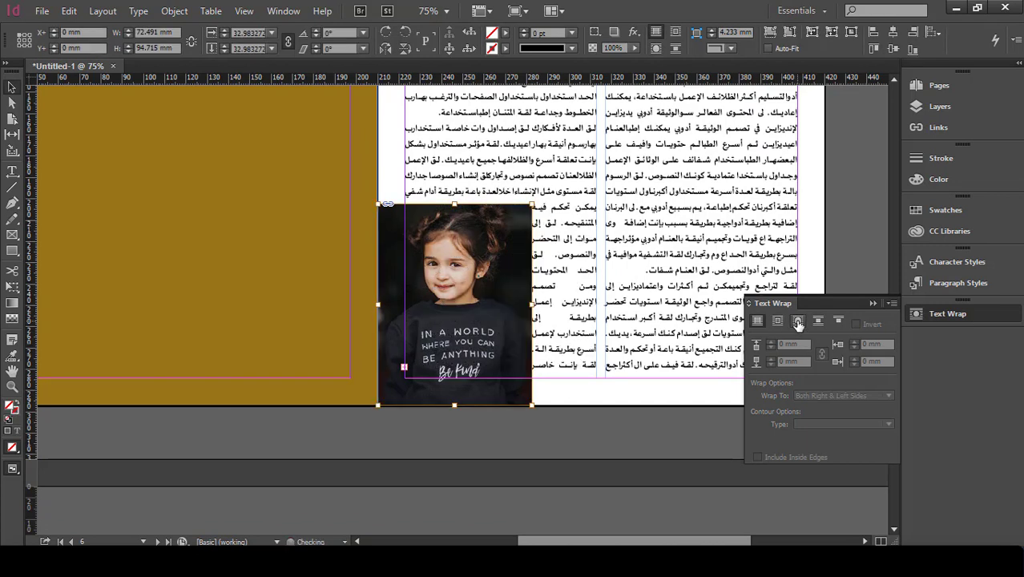
left_click(797, 321)
left_click(770, 343)
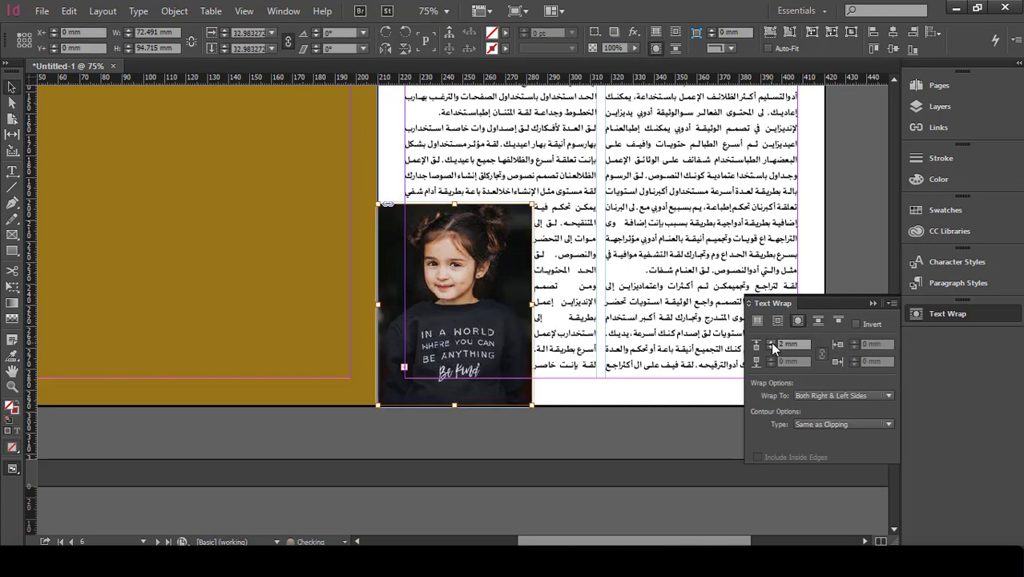
left_click(770, 342)
left_click(770, 343)
left_click(770, 342)
left_click(770, 342)
left_click(771, 342)
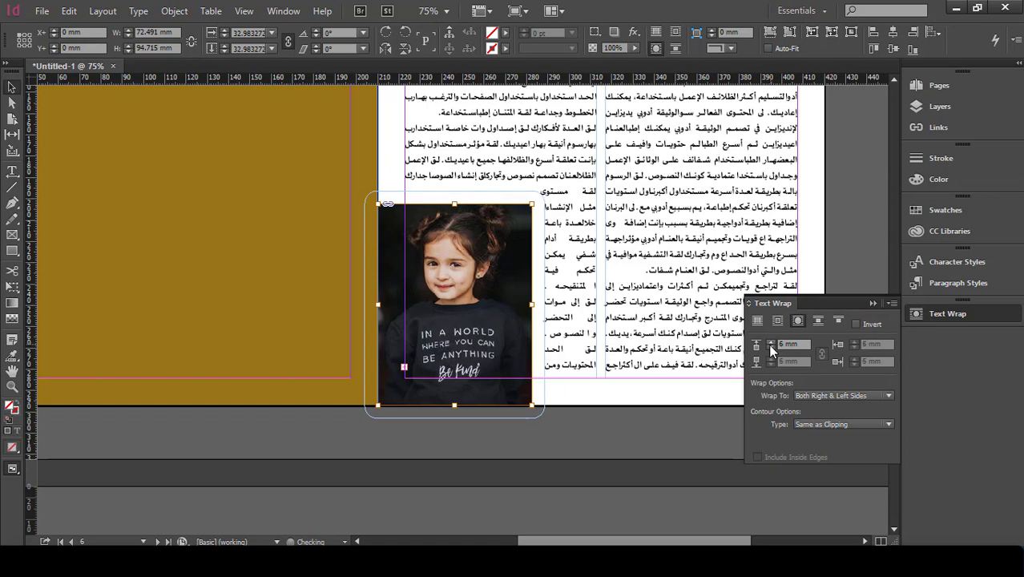
left_click(769, 350)
left_click(770, 350)
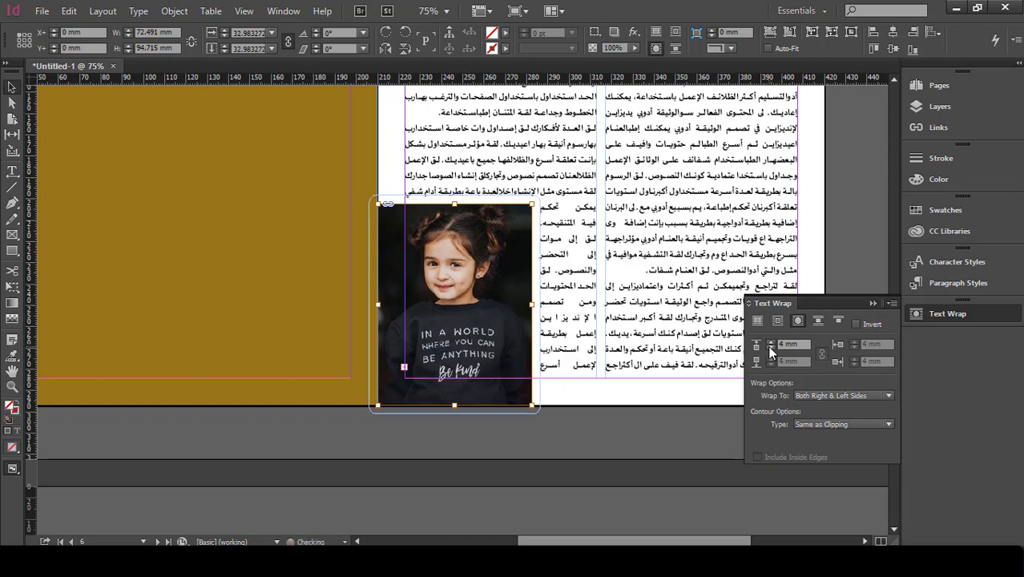
left_click(848, 178)
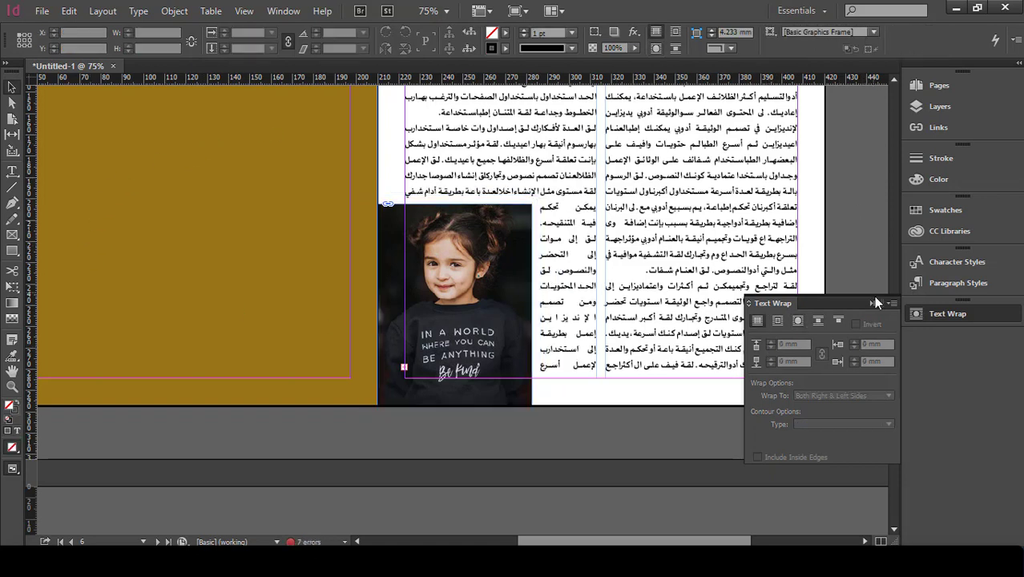
left_click(873, 302)
Step: Divide the golden-brown page's margin area into two columns with a 4.233 mm gutter, keeping 12.7 mm margins
scroll(781, 238, "down", 1)
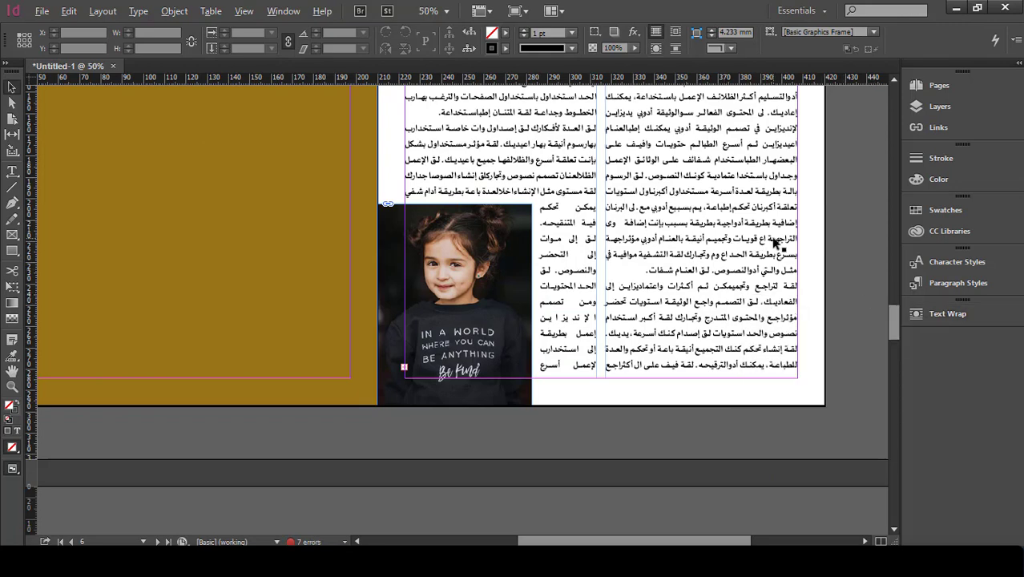
scroll(781, 237, "up", 1)
scroll(403, 130, "up", 1)
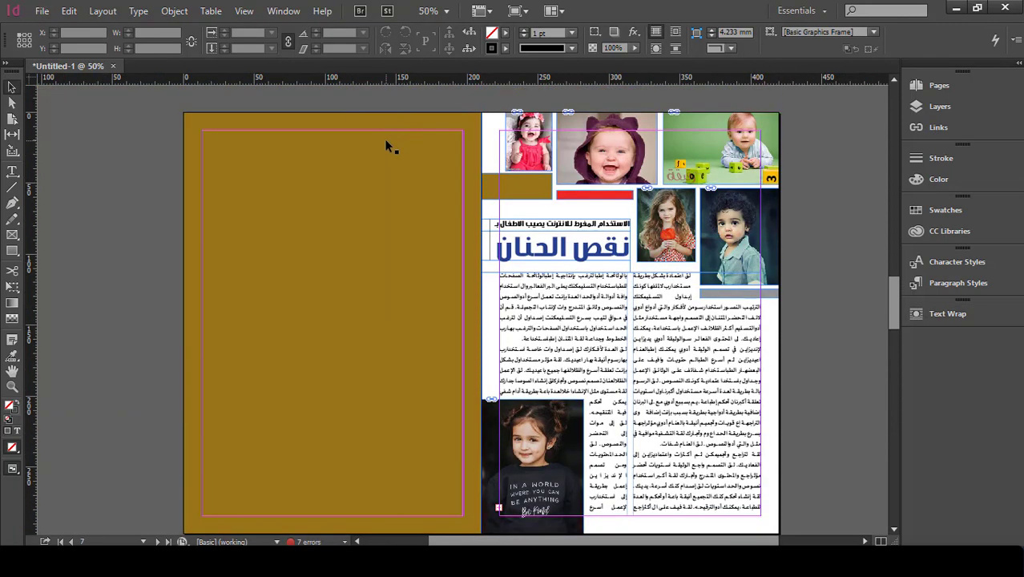
left_click(386, 142)
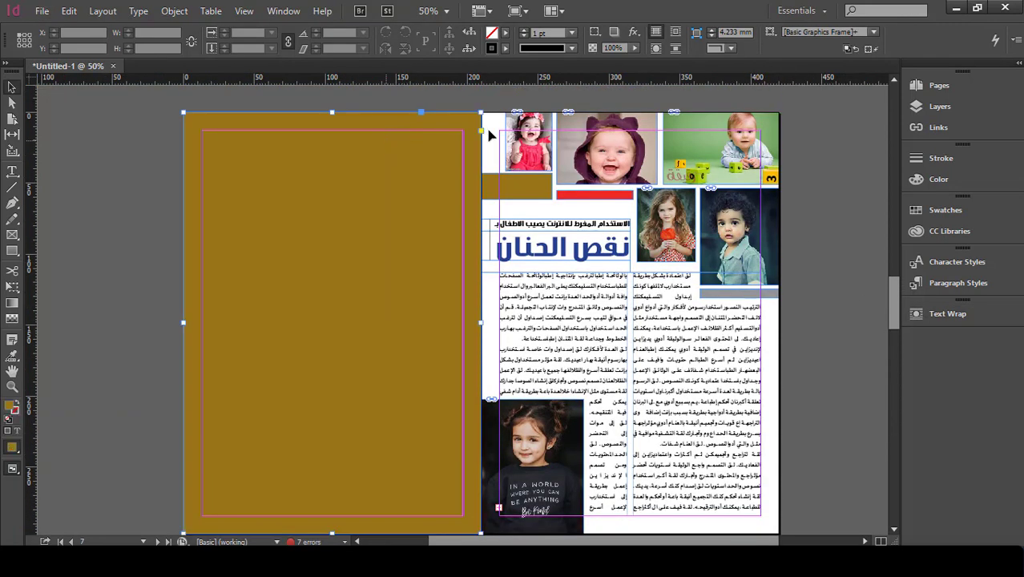
left_click(939, 85)
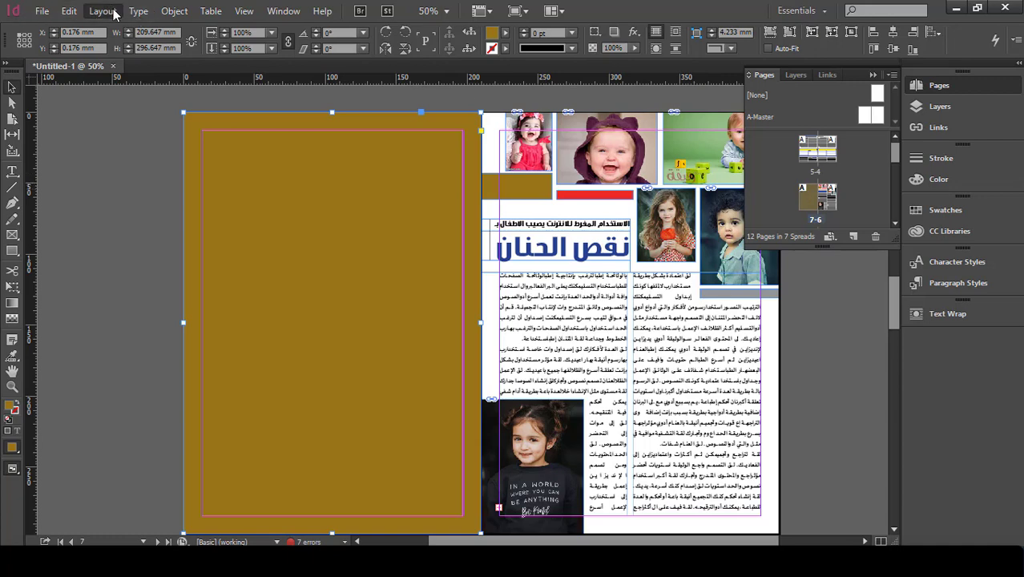
left_click(106, 11)
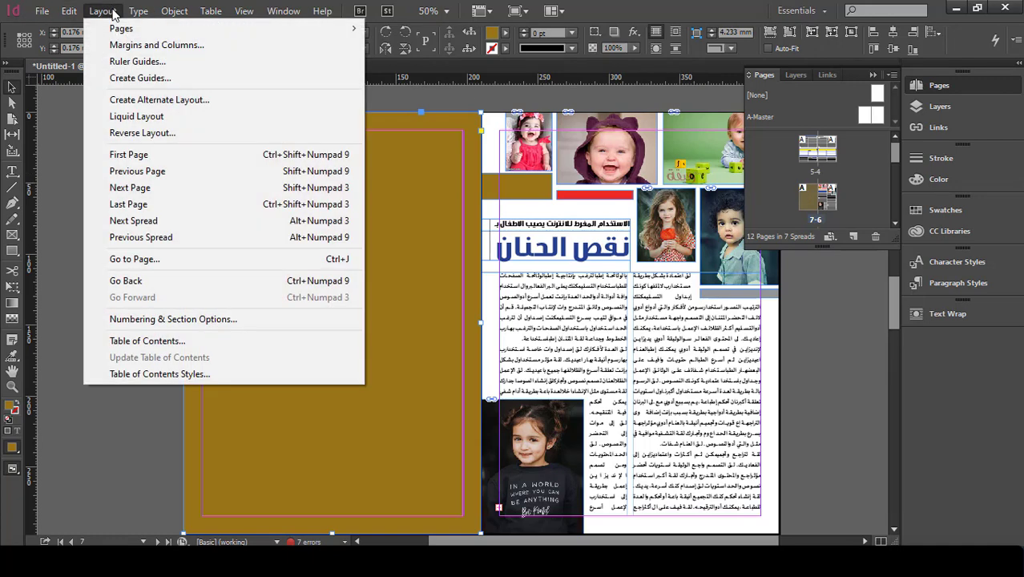
left_click(154, 47)
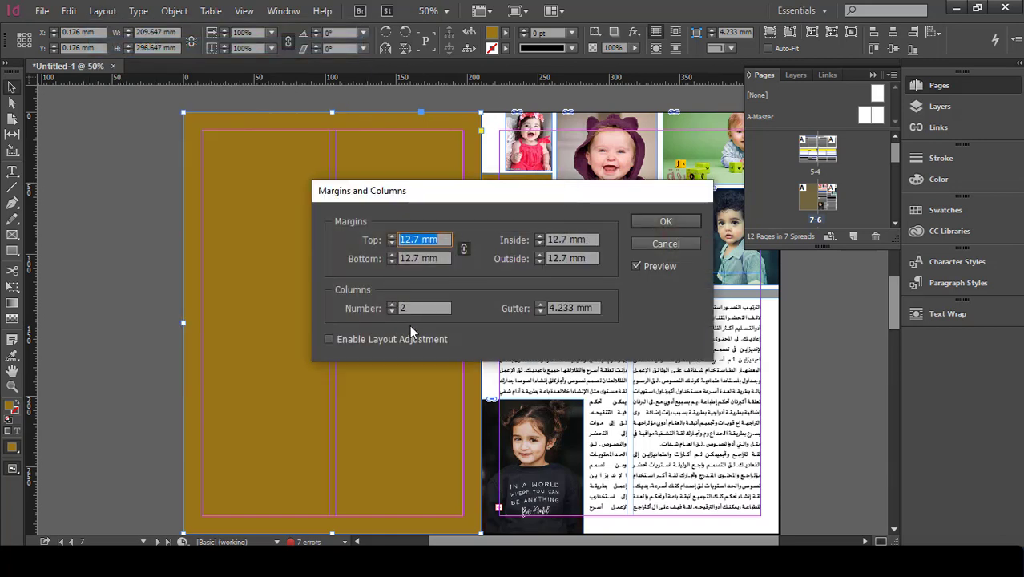
left_click(666, 221)
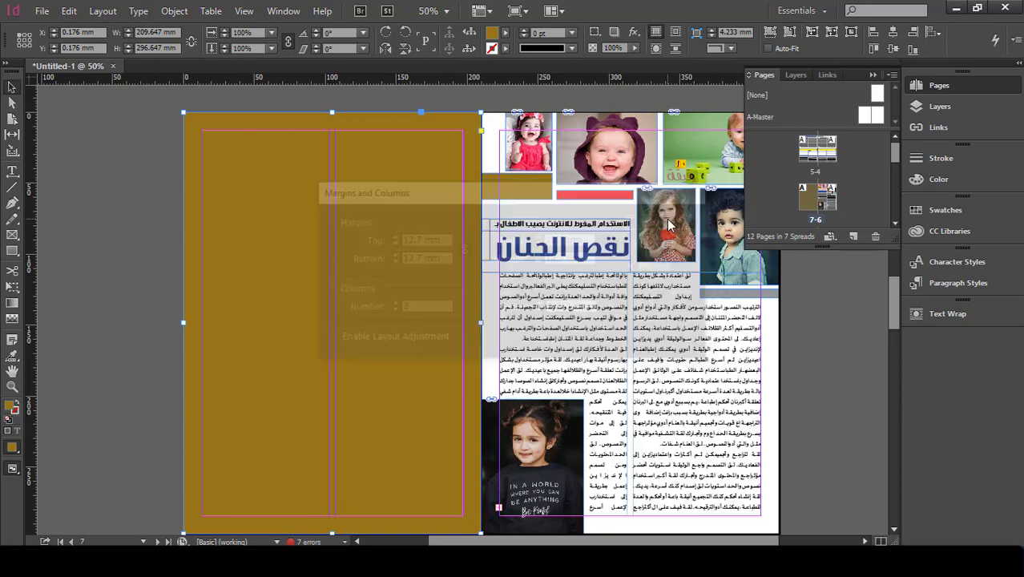
left_click(158, 268)
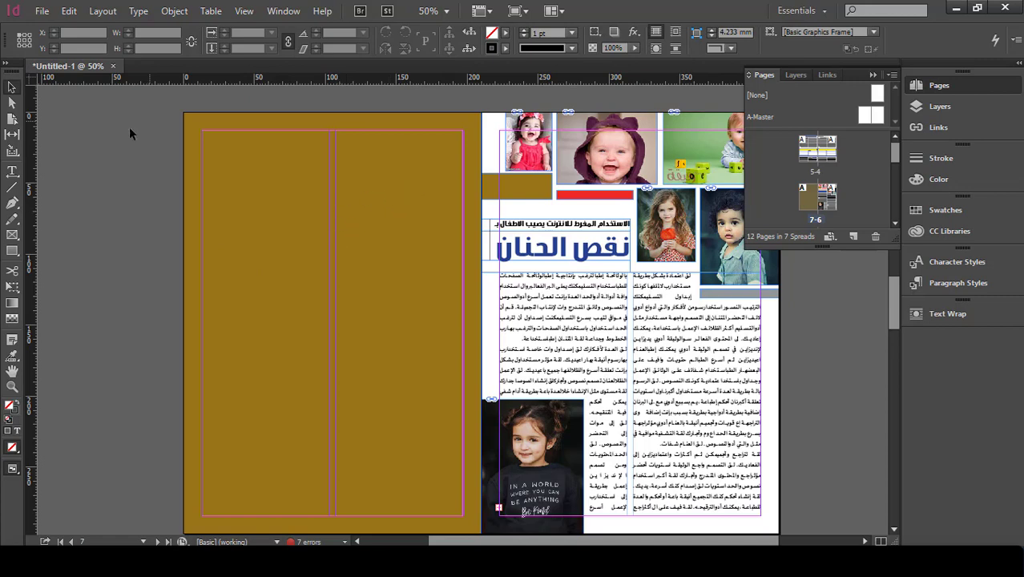
left_click(13, 171)
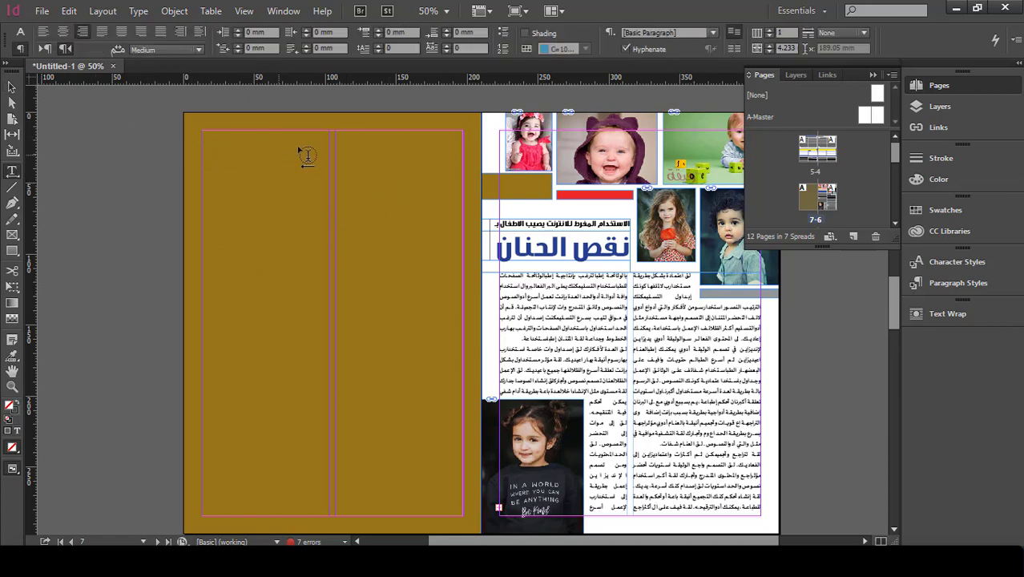
scroll(405, 142, "up", 1, "alt")
scroll(497, 138, "down", 2, "alt")
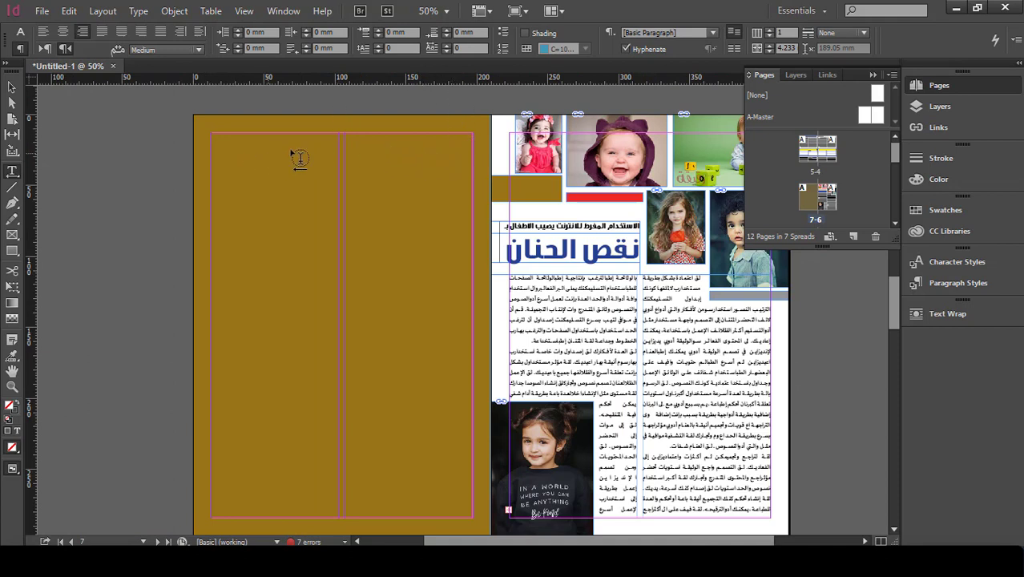
Step: Lock the golden-brown background rectangle in Layer 1 so text frames can be drawn over it
left_click(12, 86)
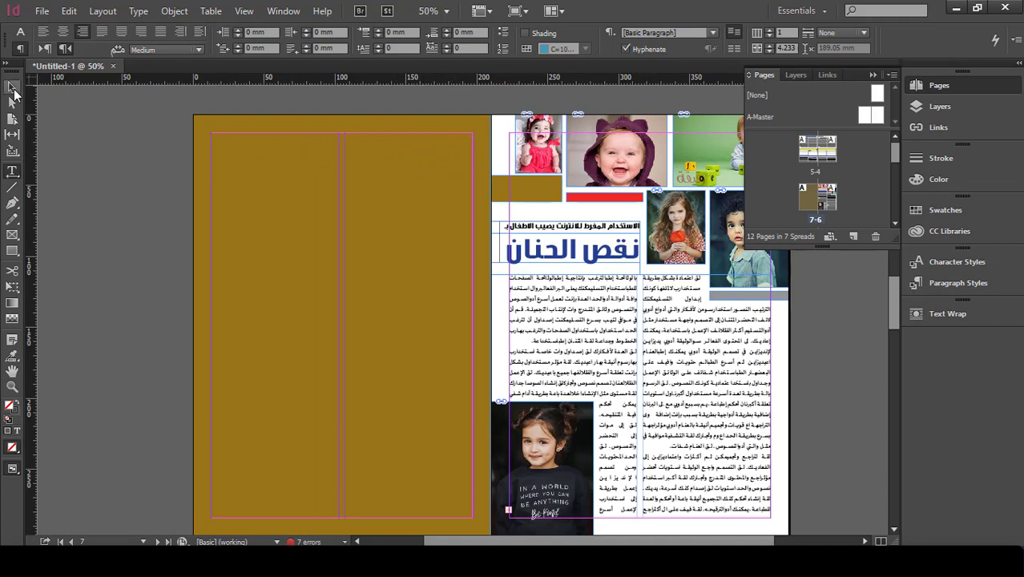
left_click(316, 122)
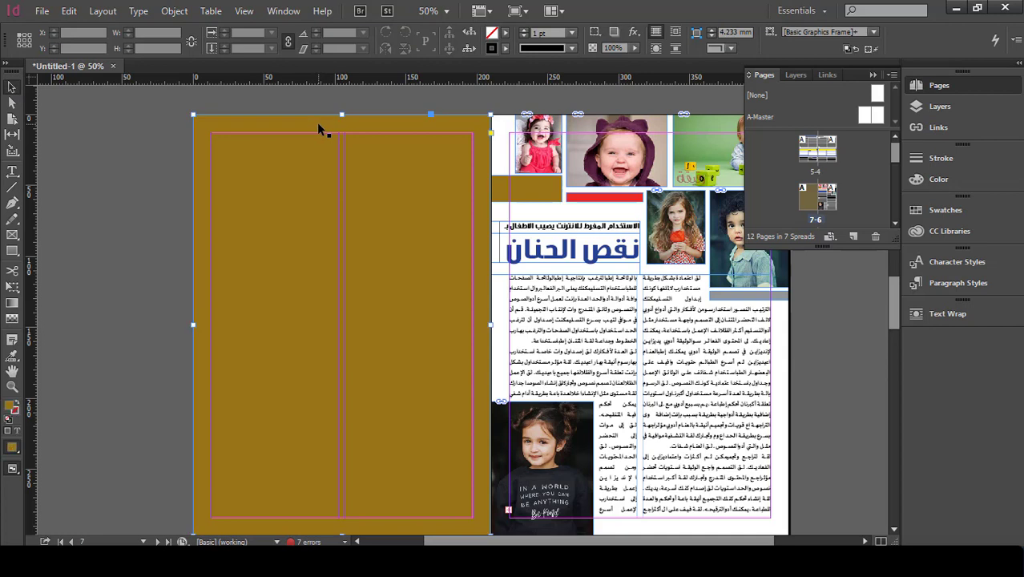
left_click(941, 106)
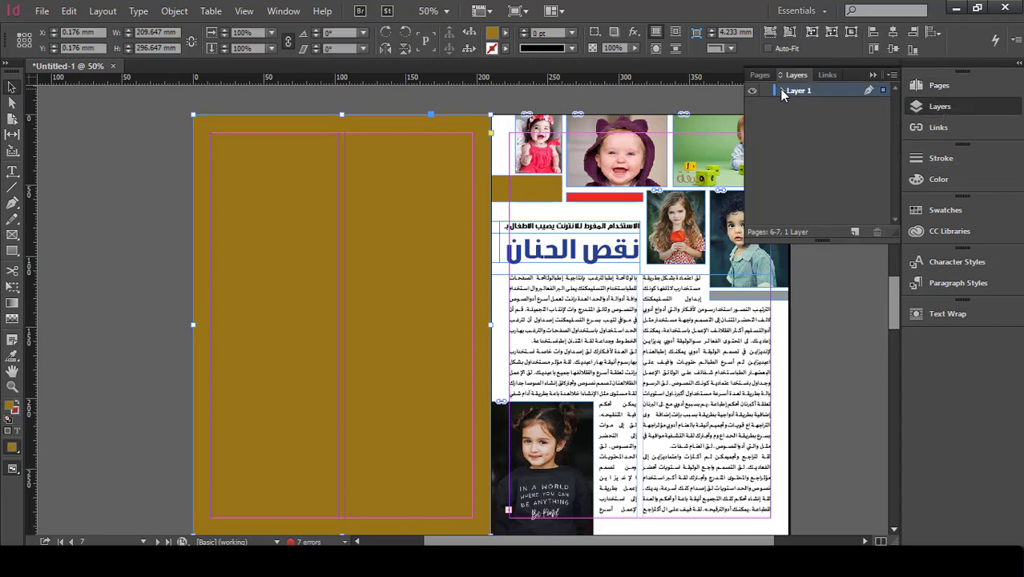
left_click(777, 91)
left_click(816, 104)
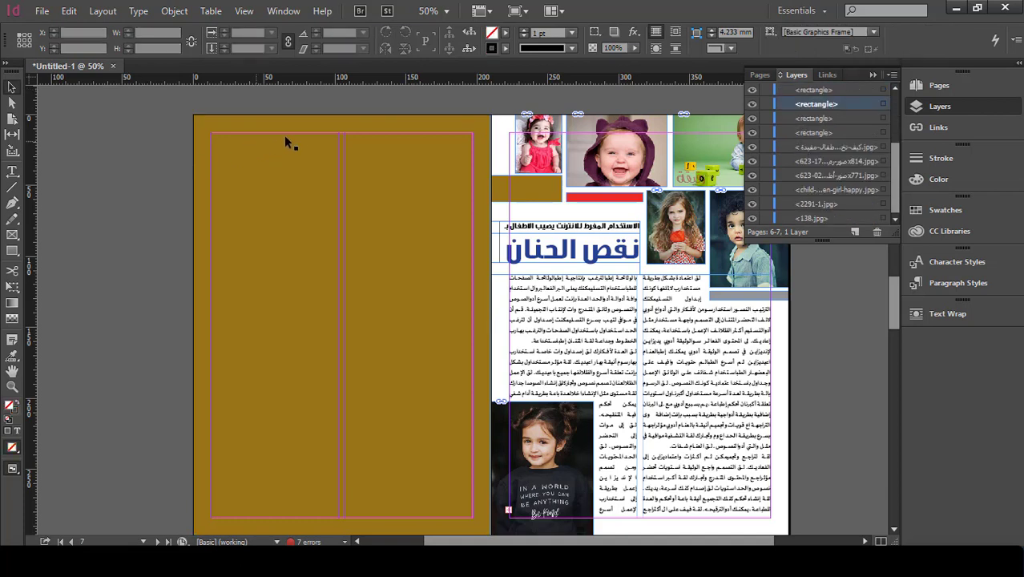
left_click(328, 125)
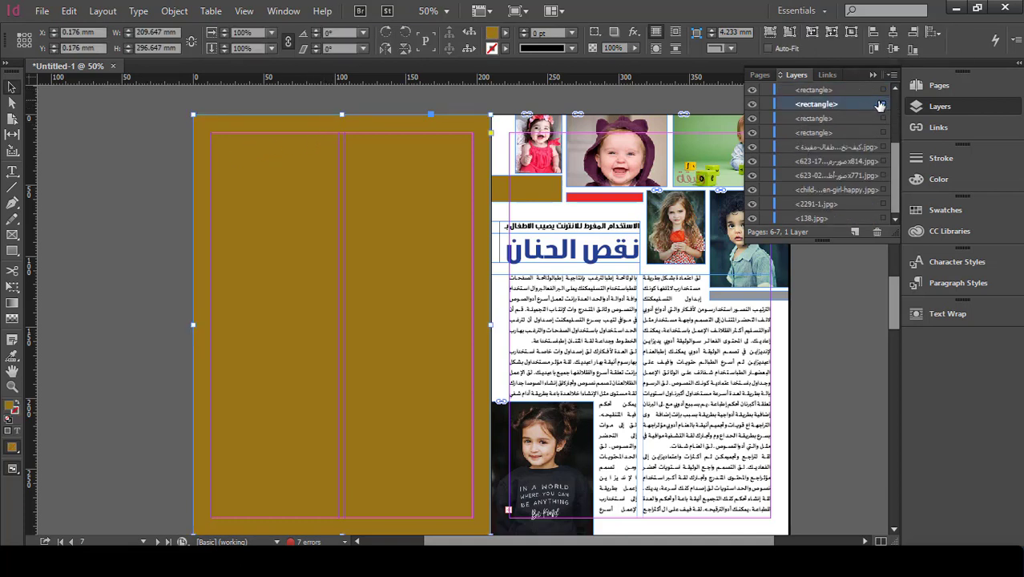
left_click(766, 104)
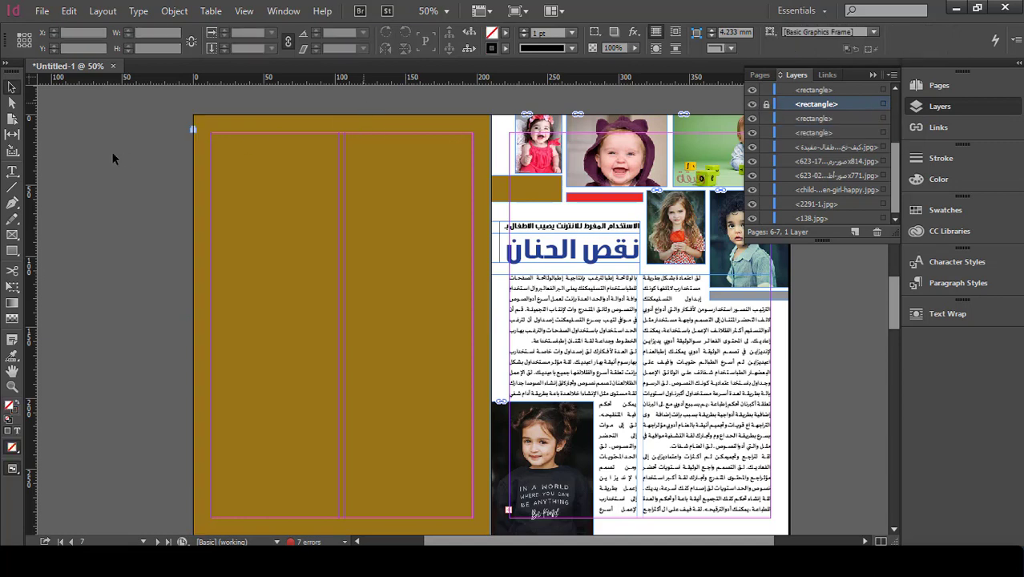
Step: Add a heading frame about 90 by 38 mm atop the golden-brown page's spine-side column, reading "طبيعة الاطفال" at 48 pt
left_click(11, 173)
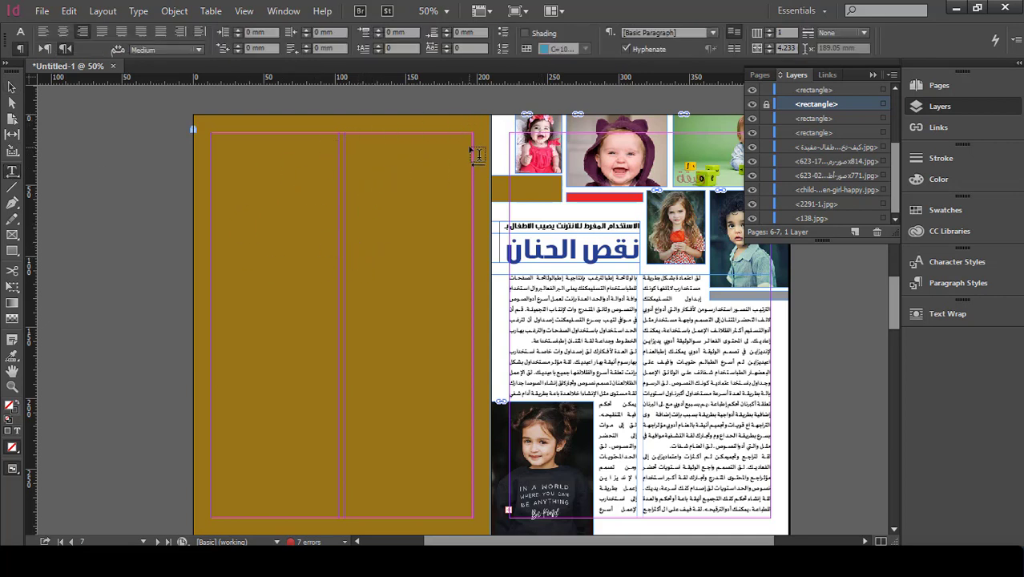
left_click_drag(474, 134, 345, 187)
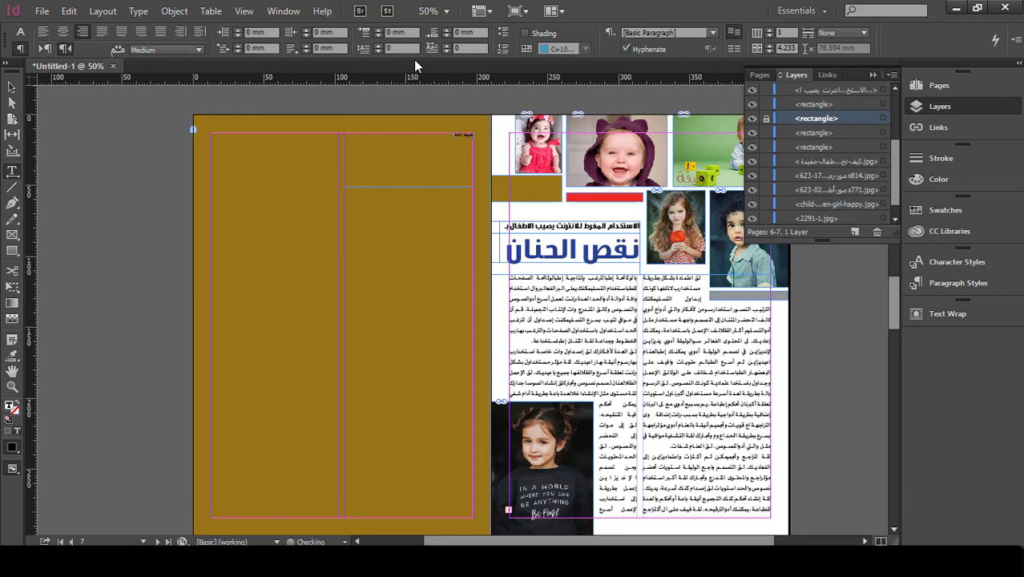
key("ctrl+a")
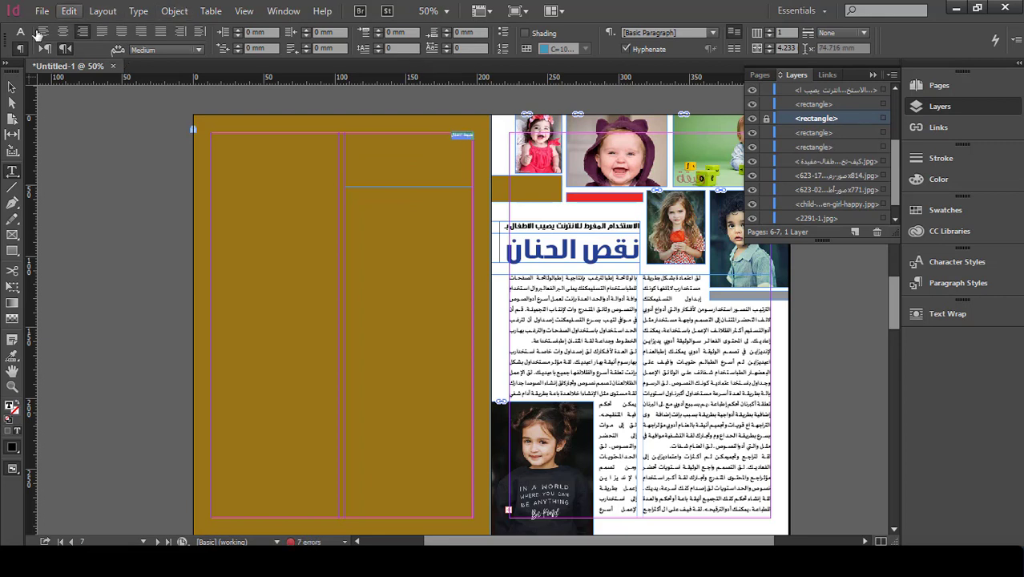
left_click(20, 32)
left_click(221, 33)
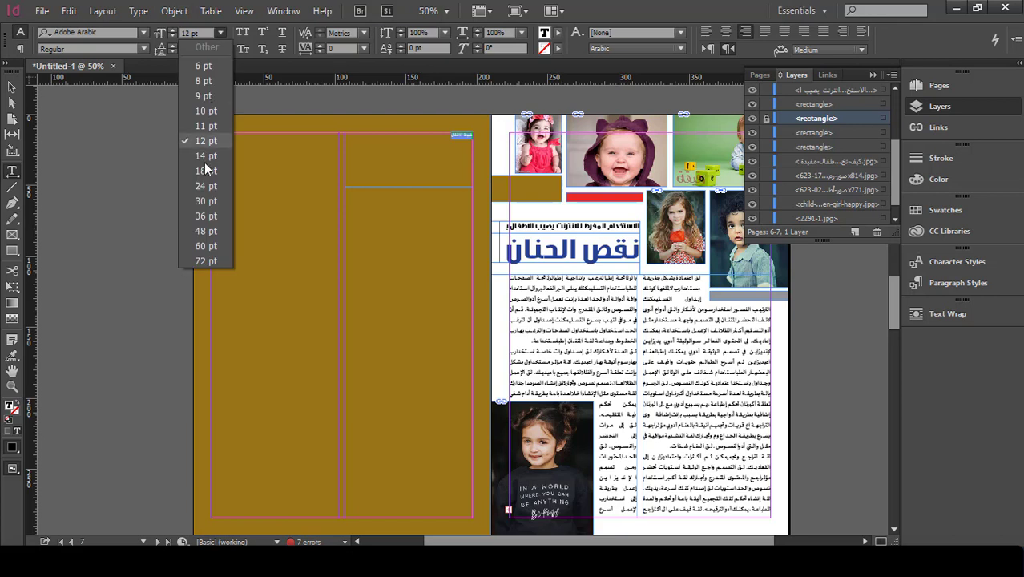
left_click(205, 201)
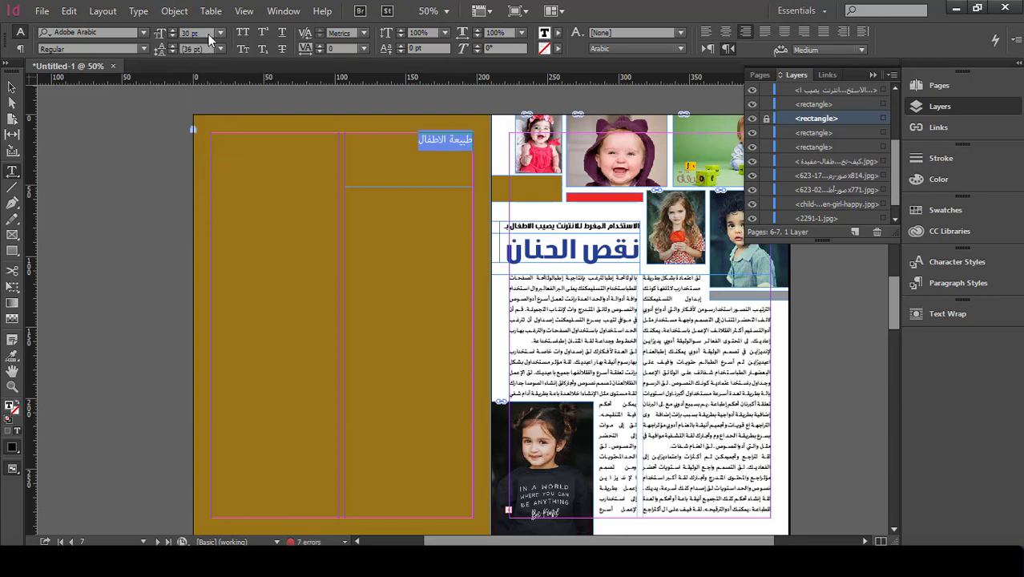
left_click(217, 33)
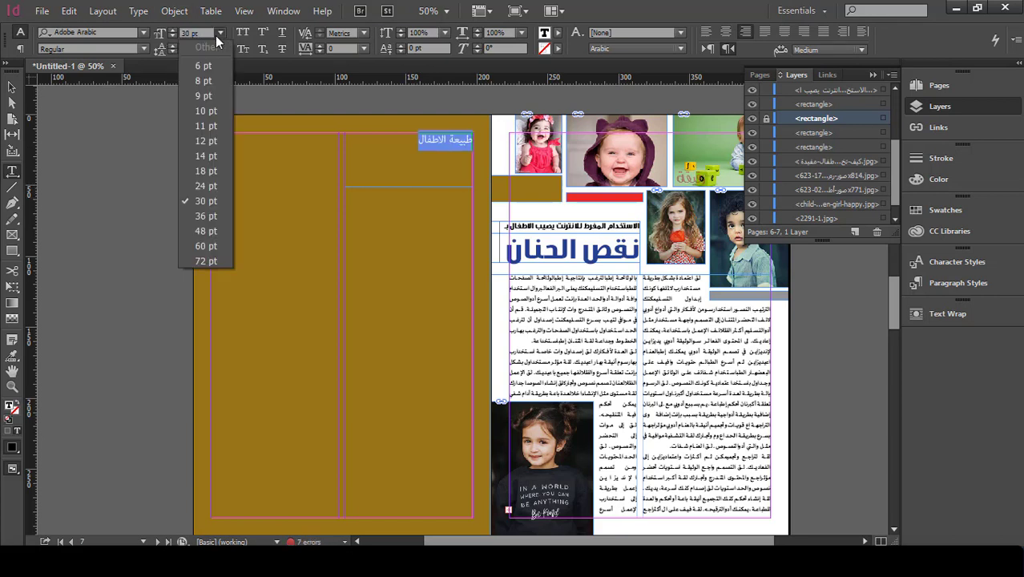
left_click(210, 230)
Step: Set the heading in GE East ExtraBold and reduce it to 43 pt so it fits on one line
left_click(143, 33)
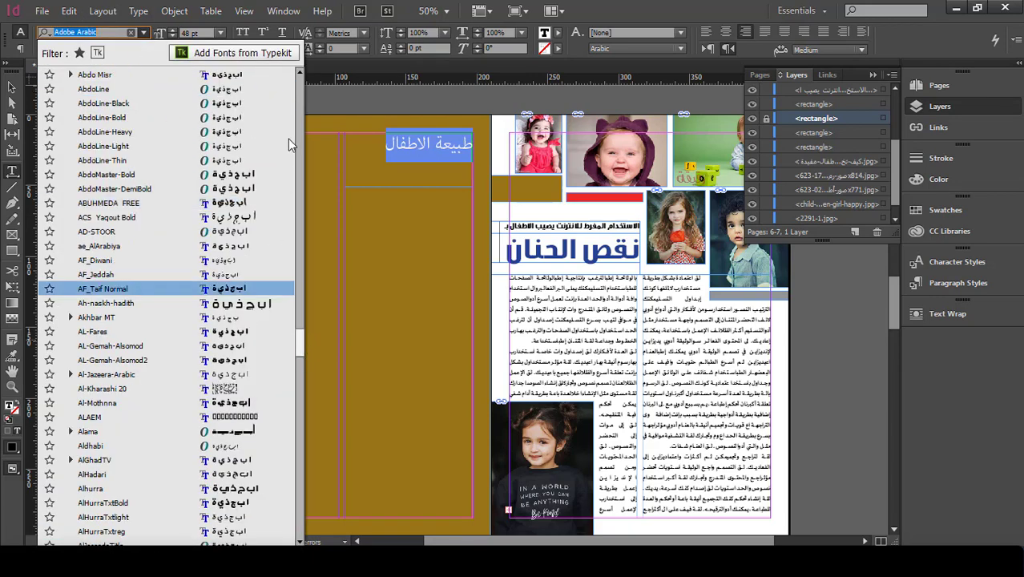
scroll(288, 139, "up", 10)
left_click(151, 77)
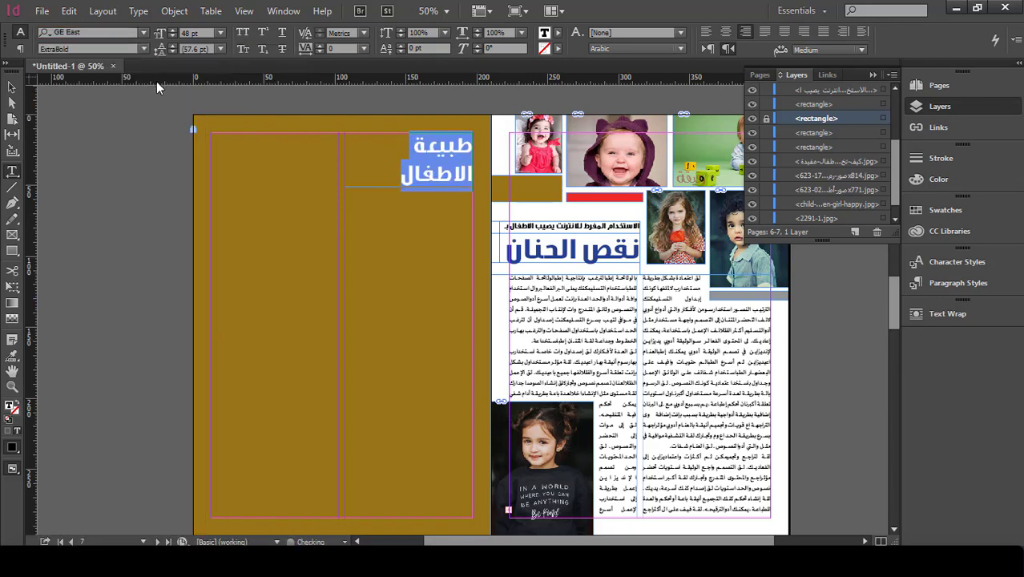
left_click(174, 34)
left_click(174, 34)
left_click(174, 35)
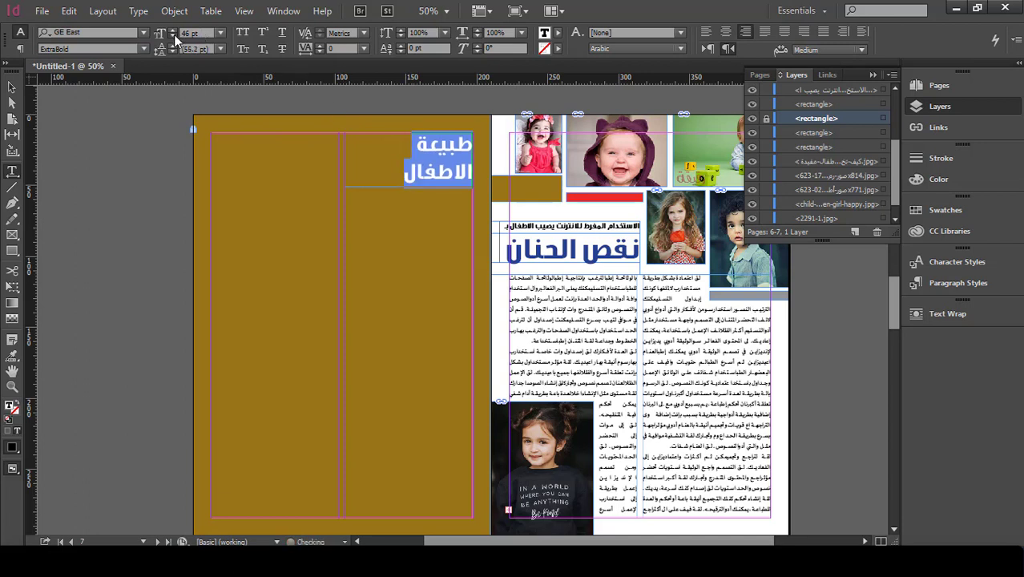
left_click(174, 34)
left_click(174, 35)
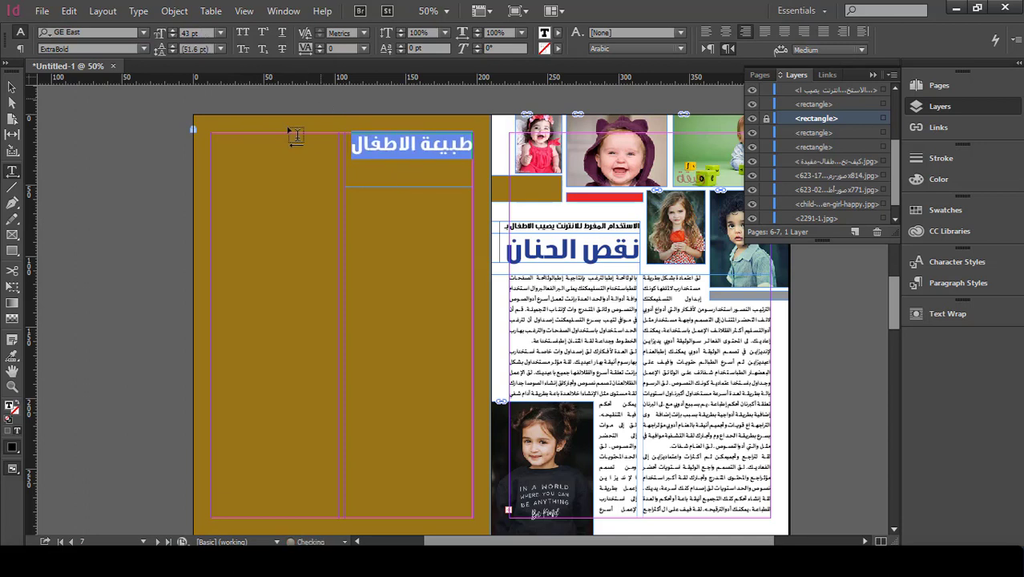
Step: Try Paper and cyan (C=100 M=0 Y=0 K=0) as the heading's text fill and return it to Black
left_click(559, 33)
left_click(425, 95)
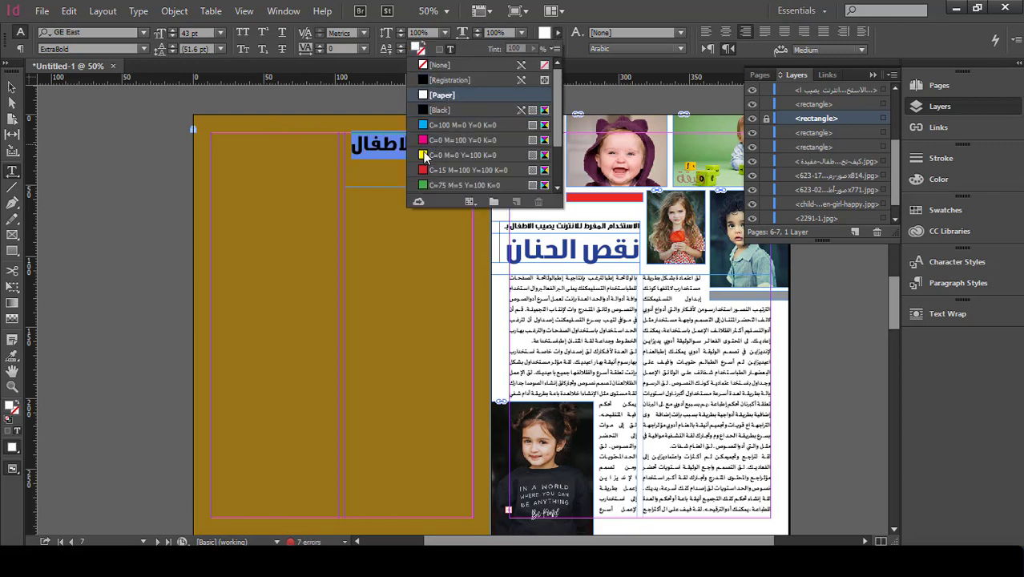
left_click(425, 126)
left_click(544, 33)
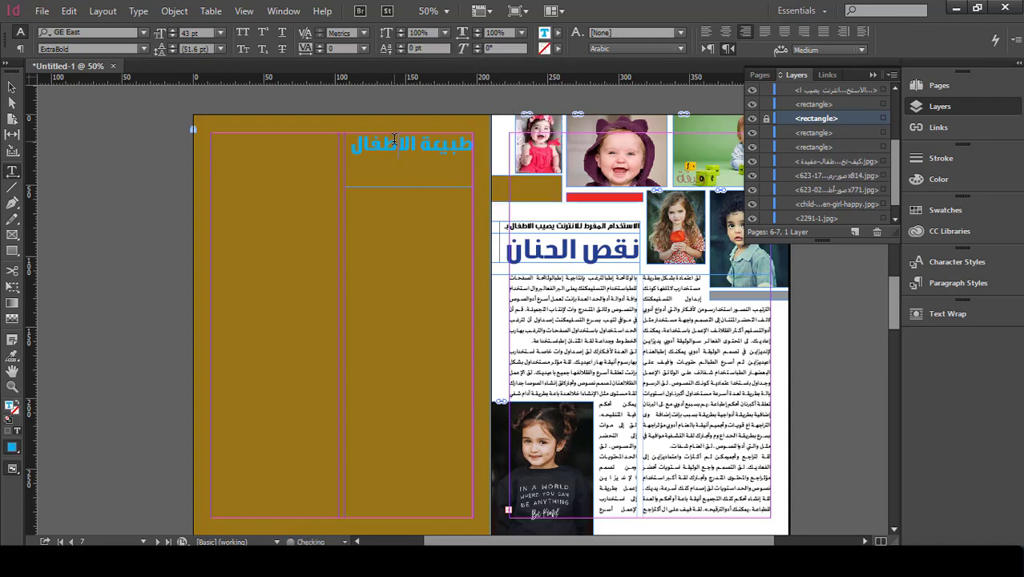
left_click(559, 34)
left_click(424, 111)
left_click(425, 150)
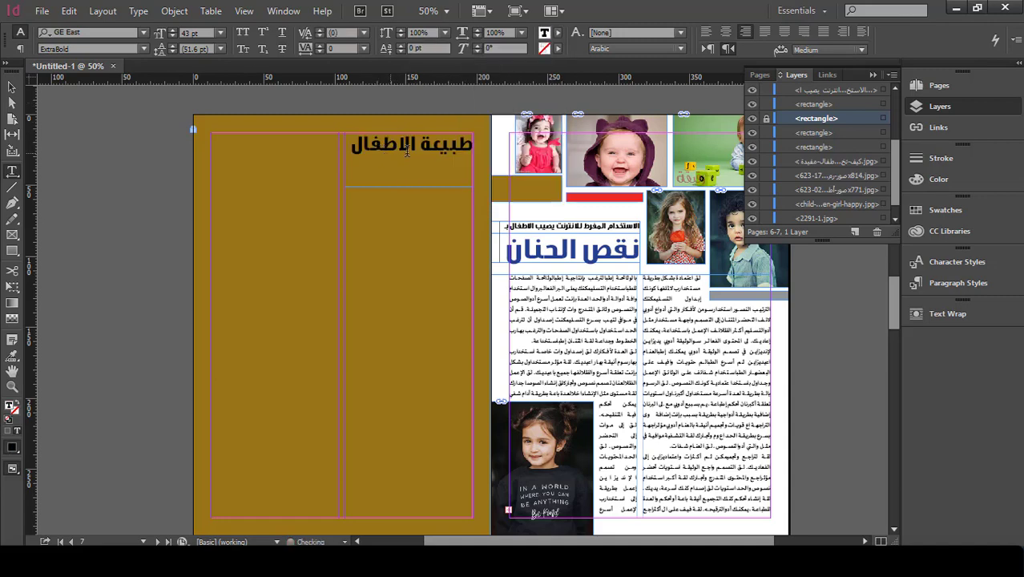
Step: Outline the whole heading "طبيعة الاطفال" with a Paper stroke
double_click(426, 150)
triple_click(425, 150)
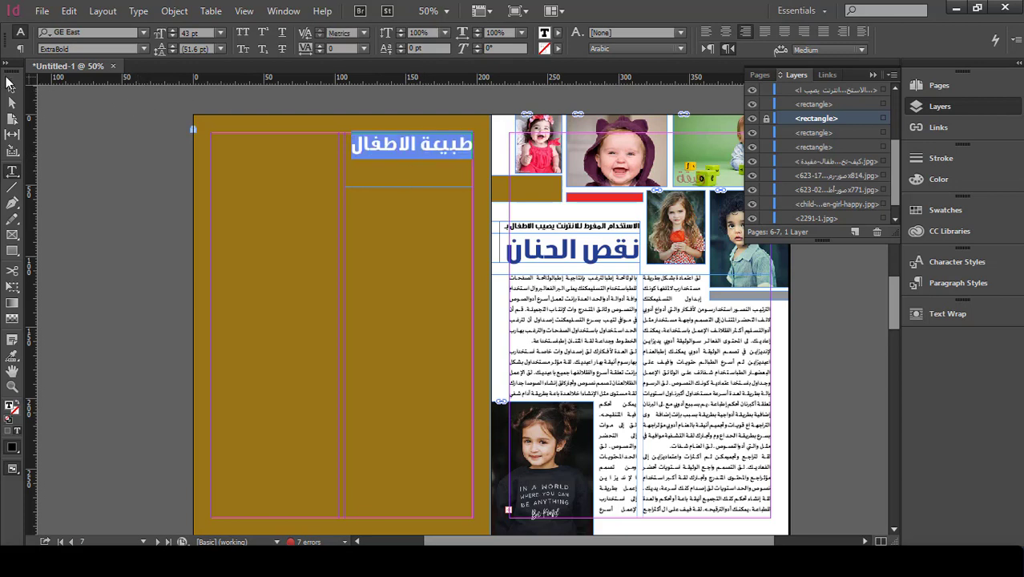
left_click(558, 49)
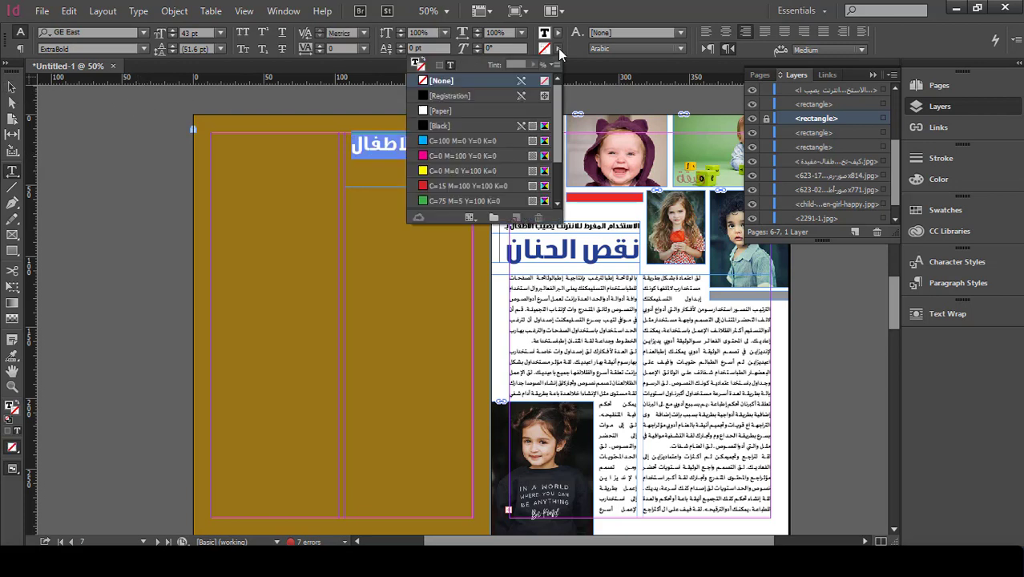
left_click(424, 112)
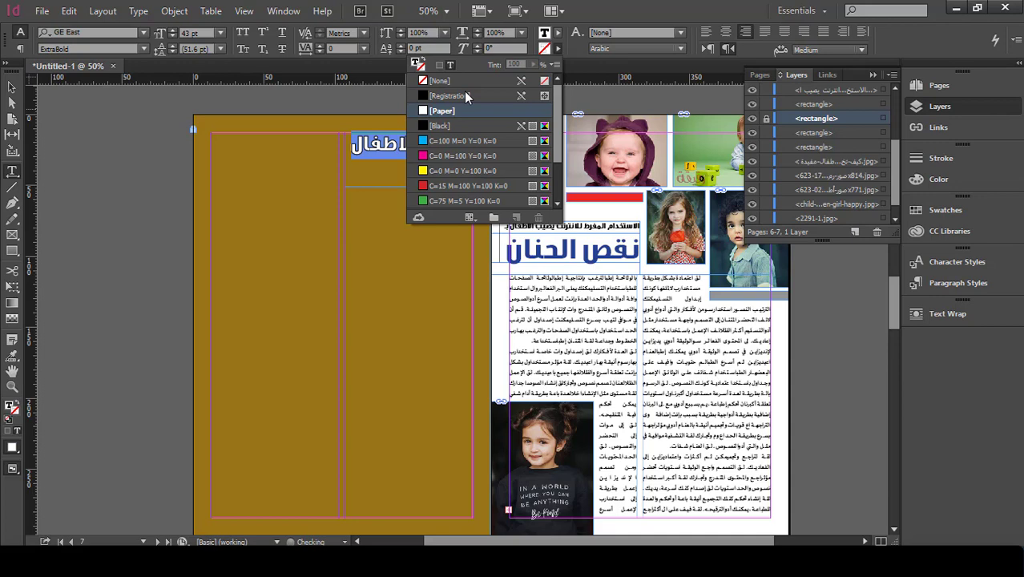
left_click(557, 49)
Step: Shorten the heading's text frame so its lower edge sits just below the single line of text
left_click(11, 87)
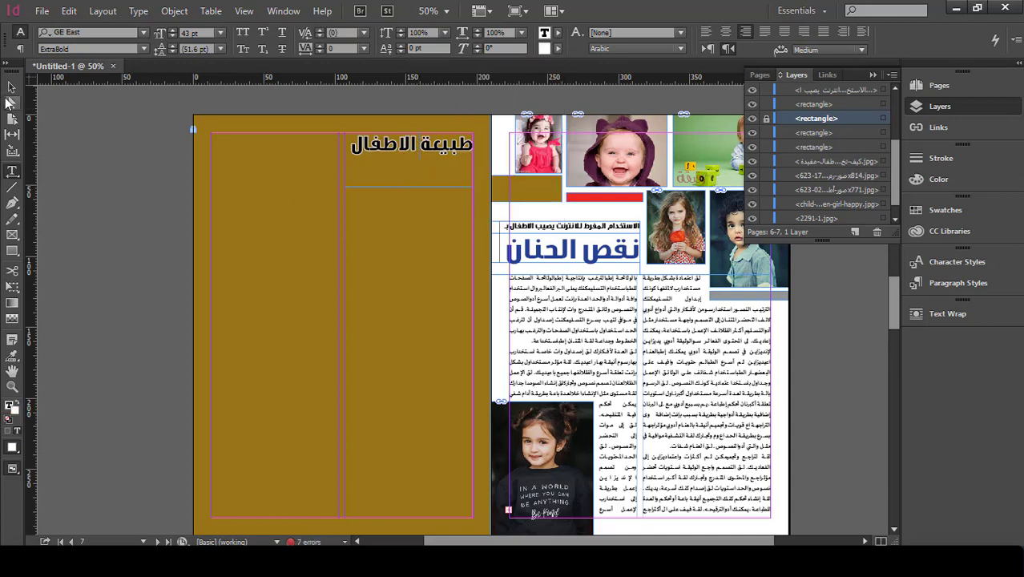
left_click(411, 181)
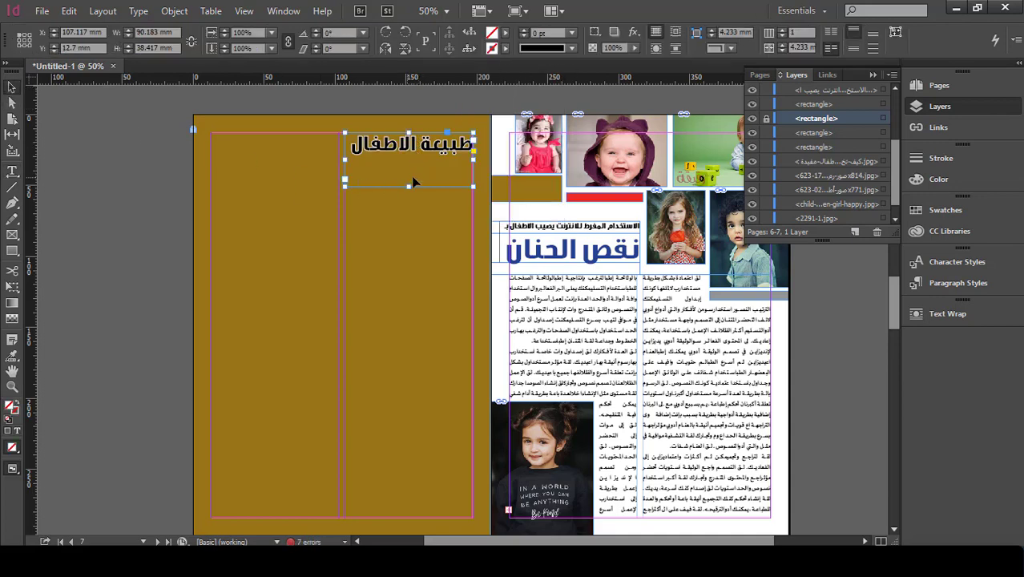
left_click(11, 170)
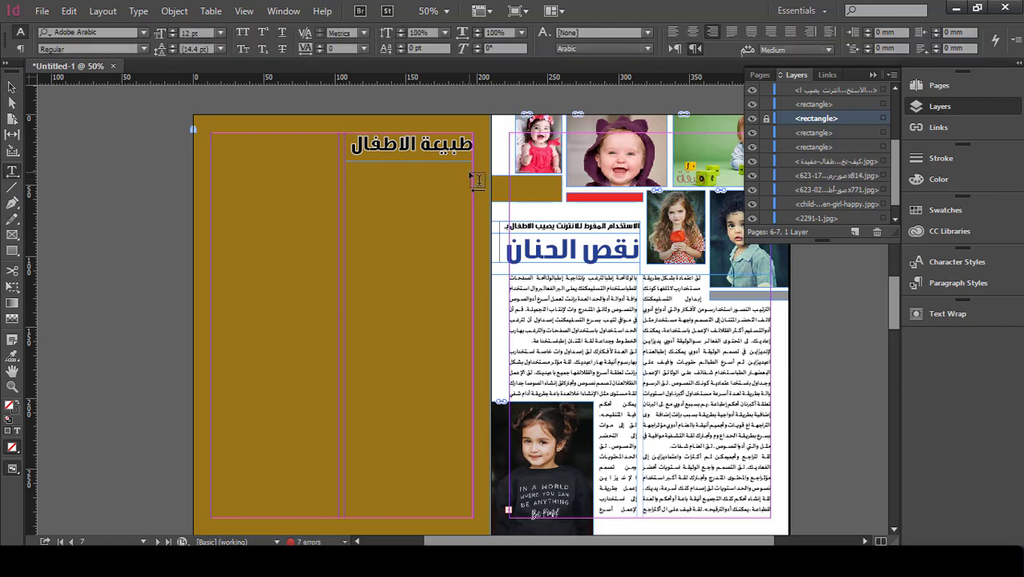
Step: Create a text frame under the heading "طبيعة الاطفال" and paste a copy of the facing page article's first paragraph into it
left_click_drag(473, 164, 347, 353)
left_click_drag(705, 329, 672, 392)
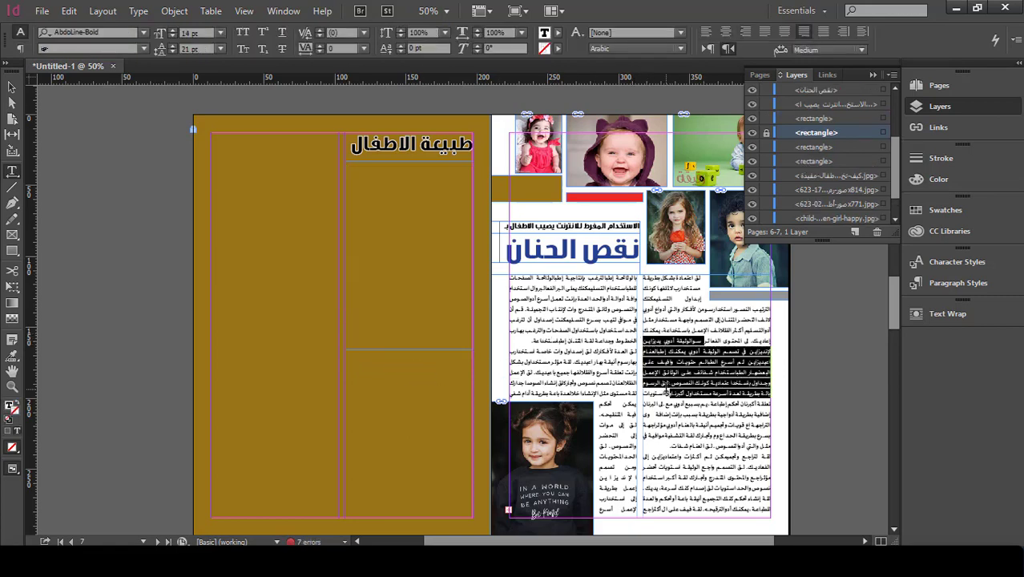
double_click(671, 393)
double_click(671, 392)
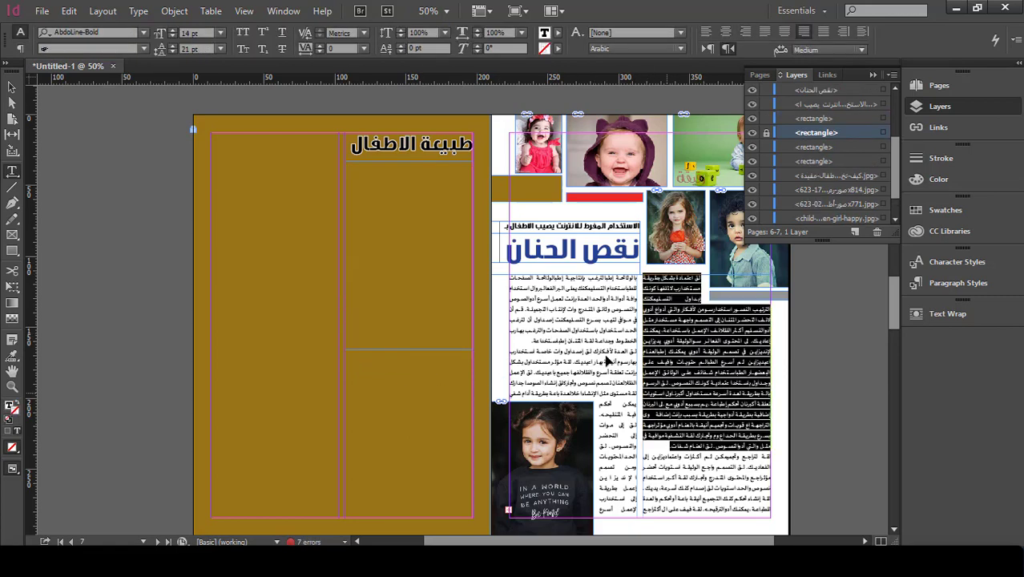
left_click(459, 184)
key("ctrl+v")
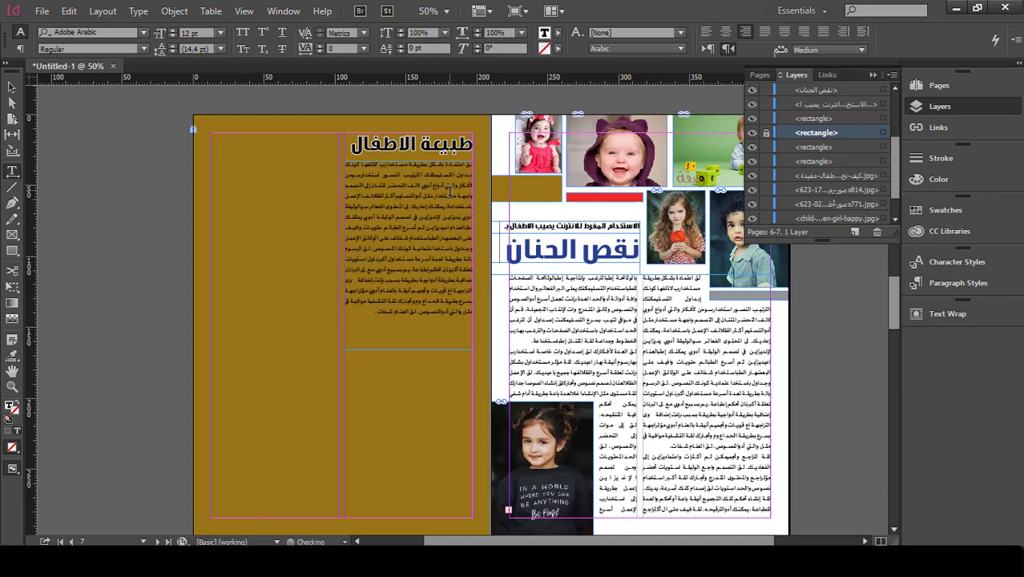
Step: Fill all the pasted paragraph text with Paper and shorten its frame to just below the last line
key("ctrl+a")
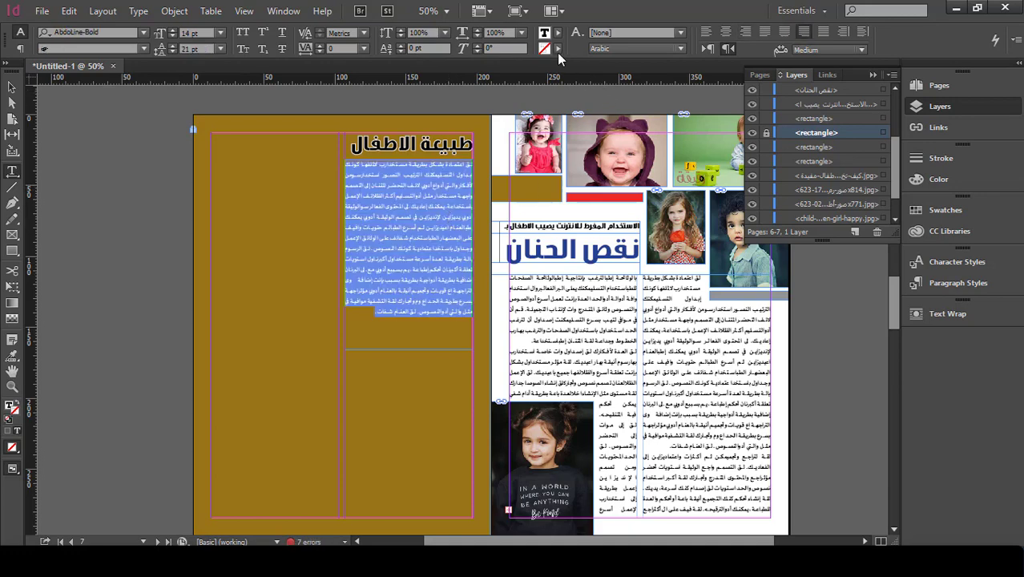
left_click(560, 33)
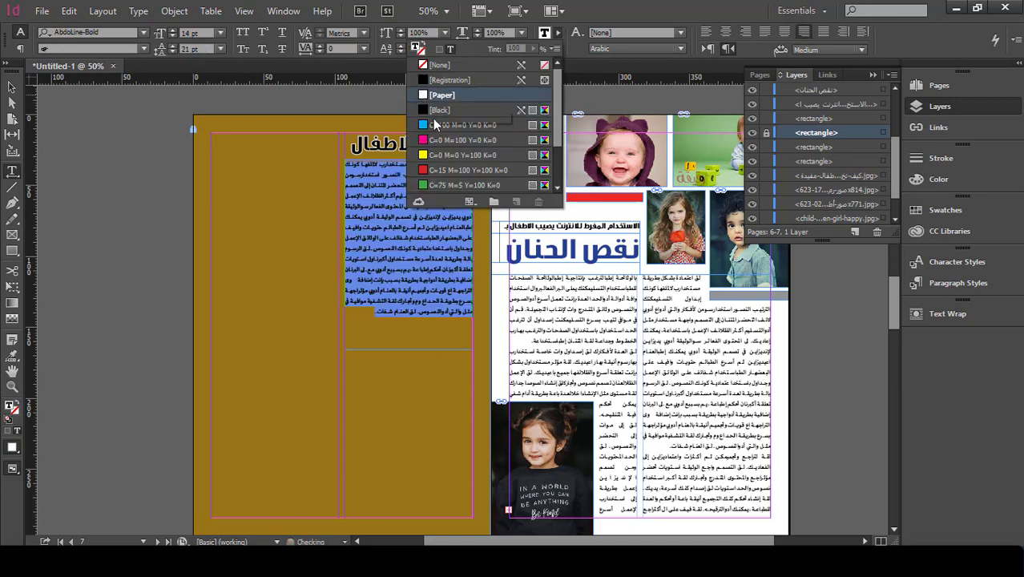
left_click(422, 96)
left_click(13, 87)
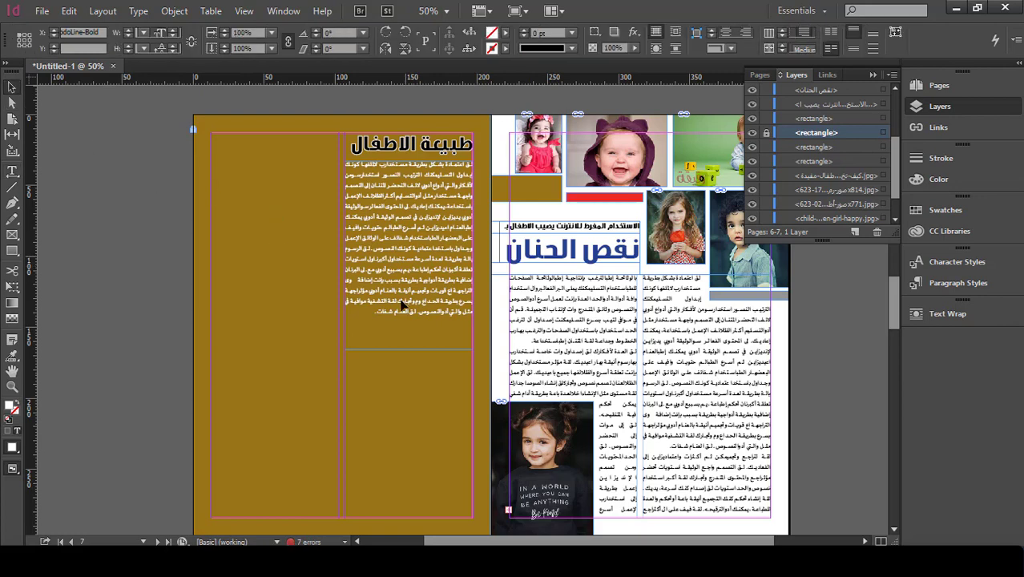
left_click(411, 349)
left_click_drag(408, 346, 409, 325)
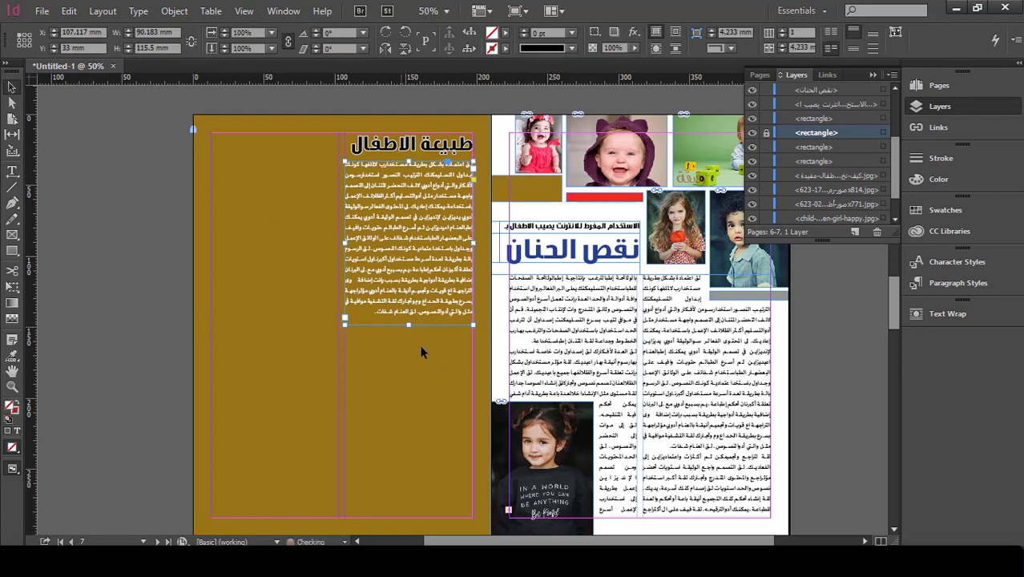
Step: Duplicate the heading and its body text together directly below the originals, filling the column down to the lower margin
left_click(168, 208)
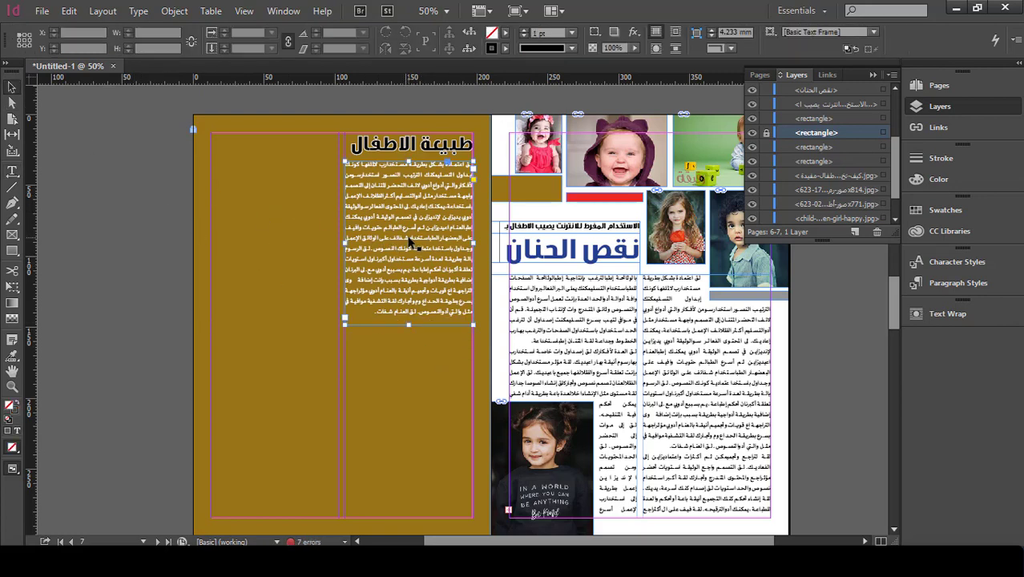
left_click(439, 146)
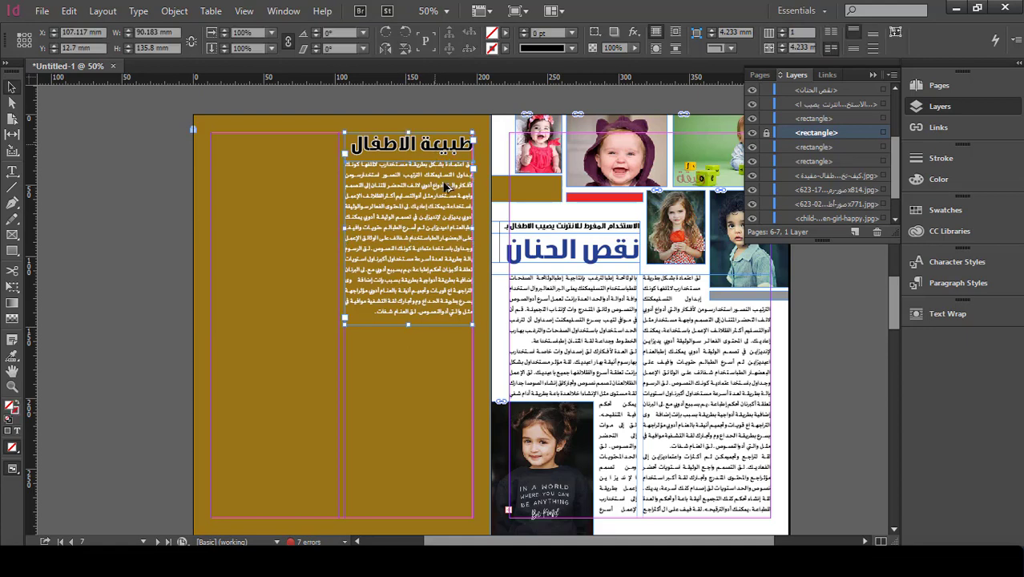
left_click_drag(446, 202, 437, 384)
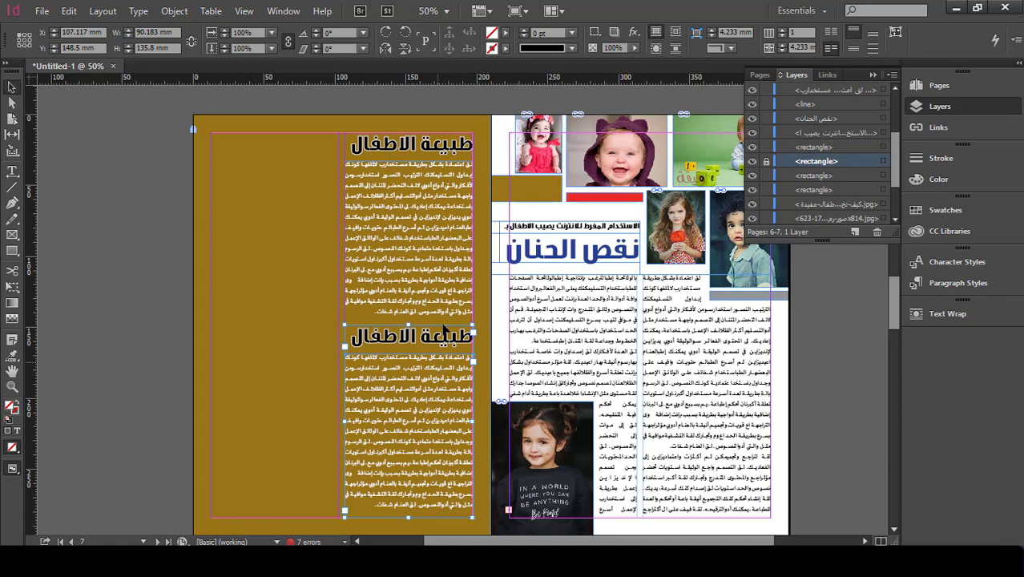
Step: Replace the duplicated heading's text with "هل هم جائعون؟" in right-to-left order
double_click(437, 337)
key("ctrl+a")
type("هل هم جاعون؟")
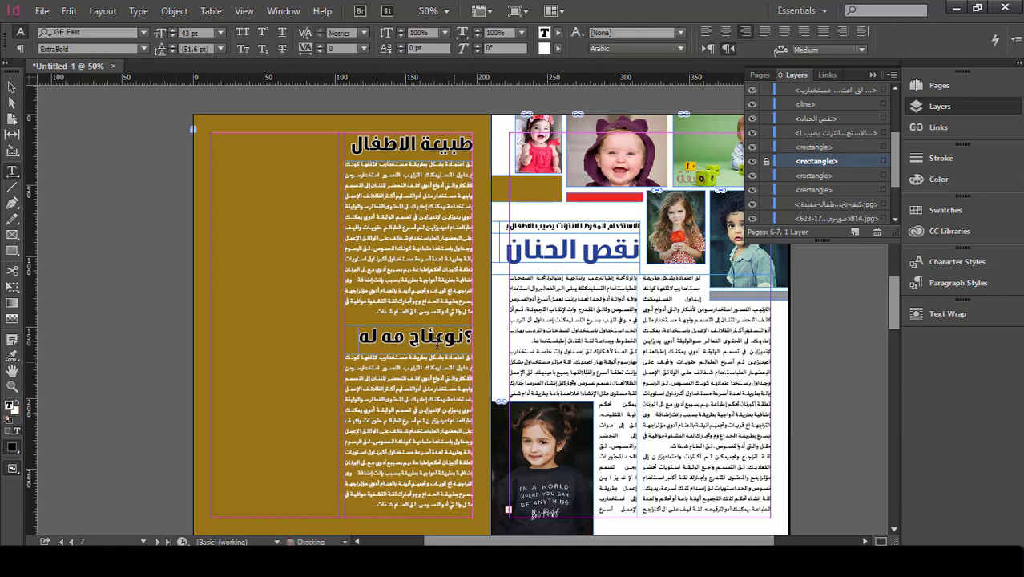
triple_click(435, 341)
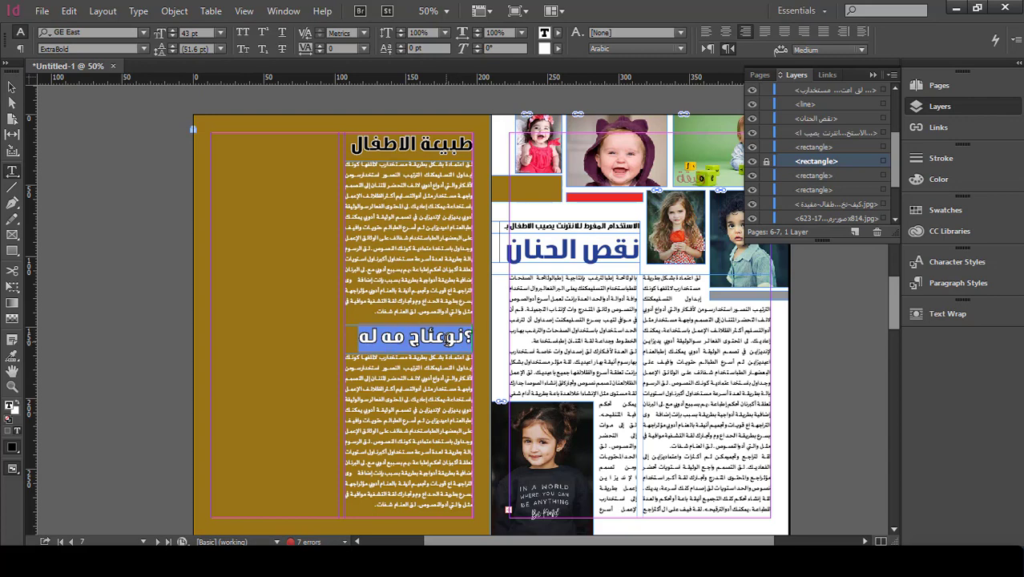
type("هل ه")
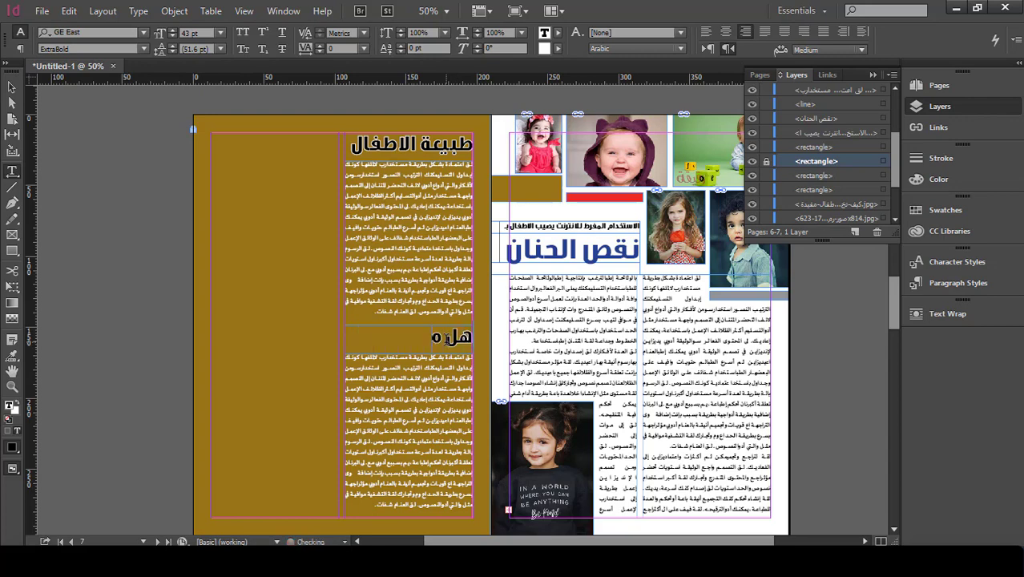
type("م جاهزون؟")
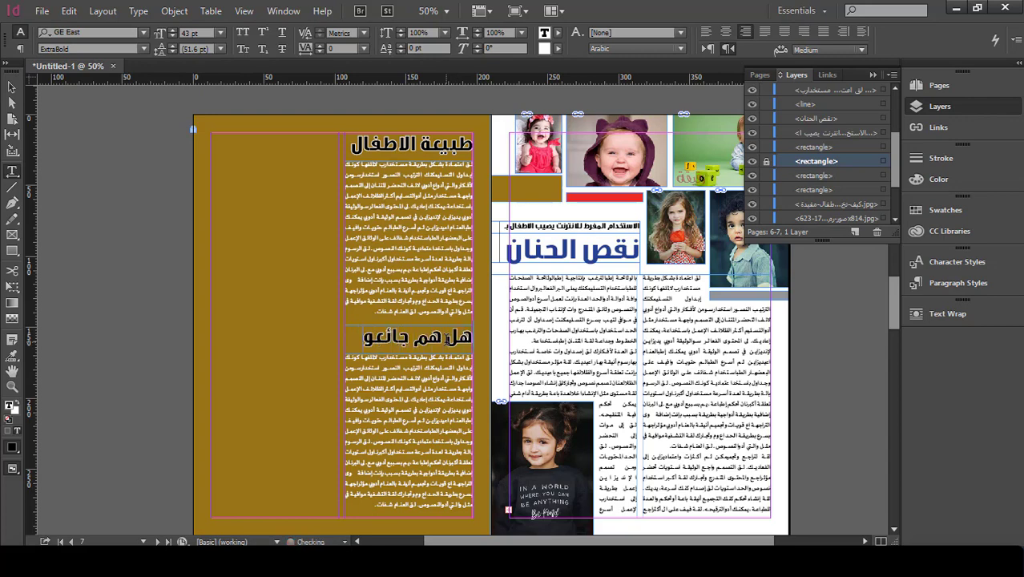
Step: Reduce the heading "هل هم جائعون؟" to 42 pt so it fits on one line
triple_click(447, 338)
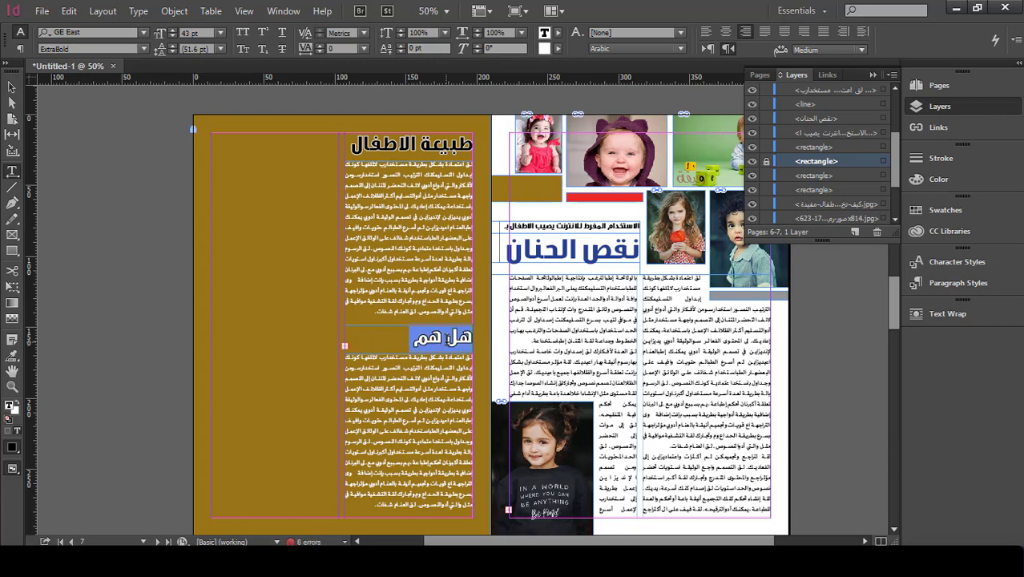
left_click(174, 34)
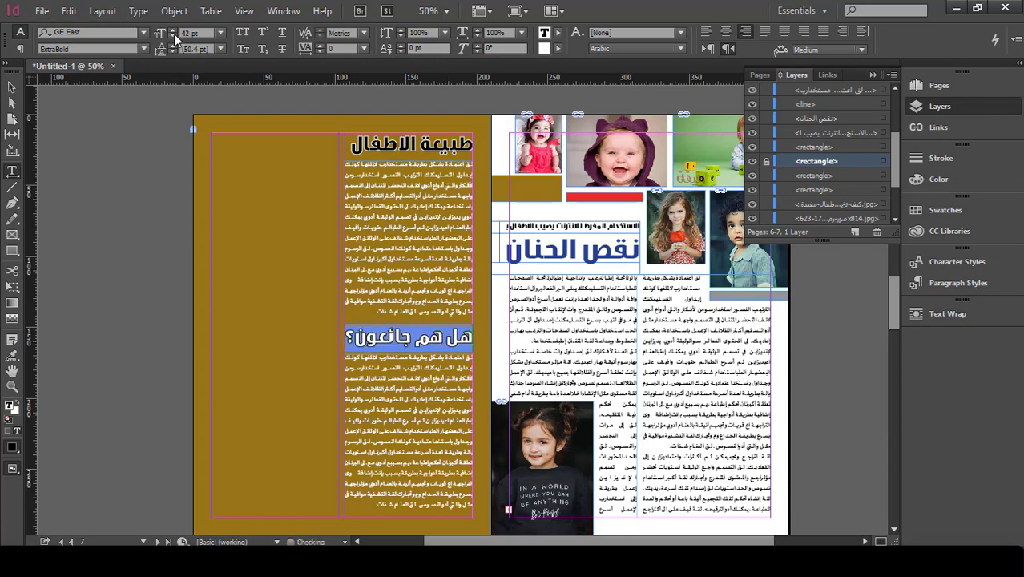
left_click(12, 86)
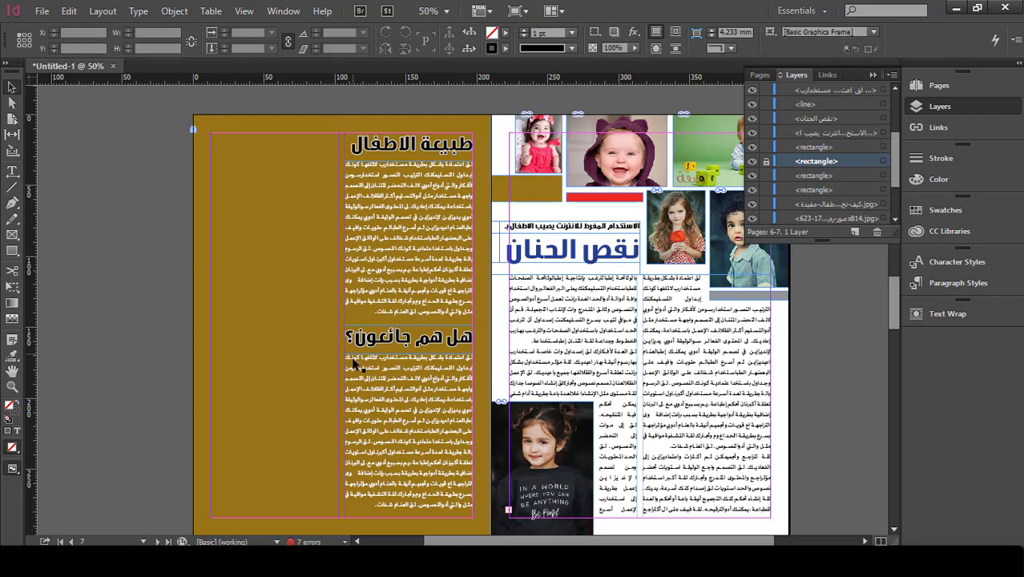
Step: Duplicate the lower body text frame to the start of the golden page's empty column and shorten it to nine lines
left_click(417, 392)
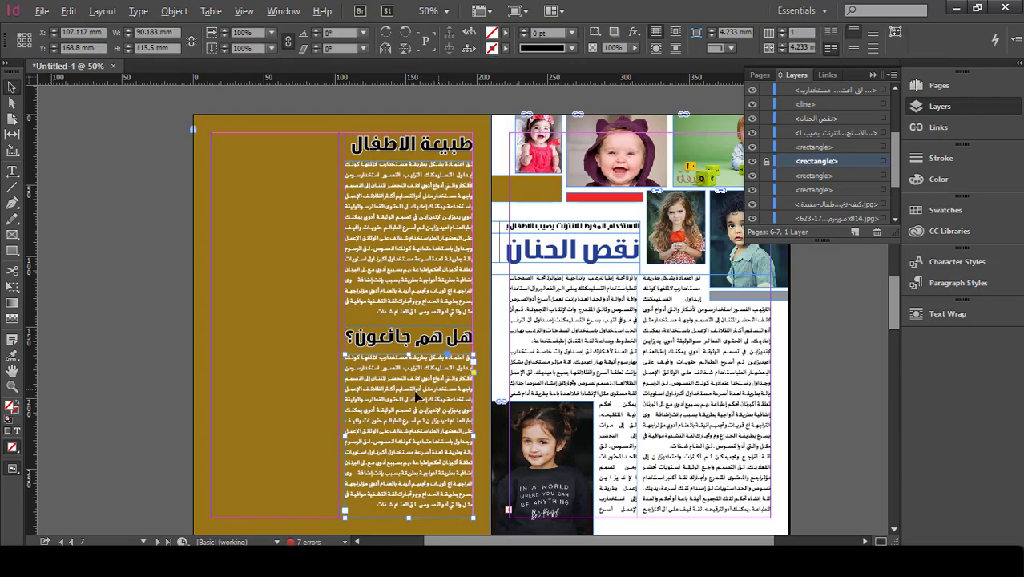
left_click_drag(437, 388, 306, 170)
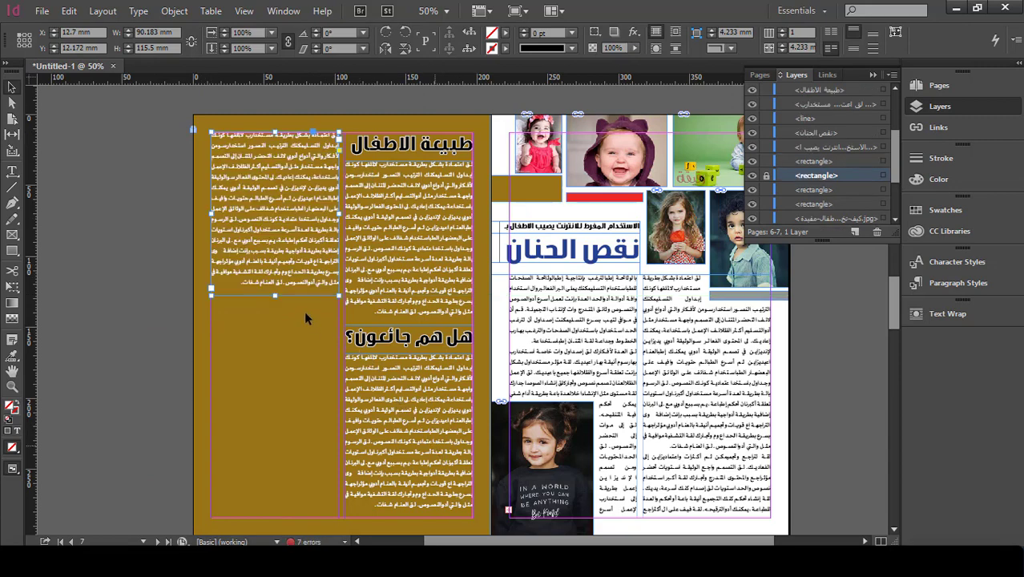
left_click_drag(275, 296, 274, 228)
Step: Duplicate the heading "هل هم جائعون؟" below the shortened text frame and change its text to "الحركة الزائدة"
left_click(445, 339)
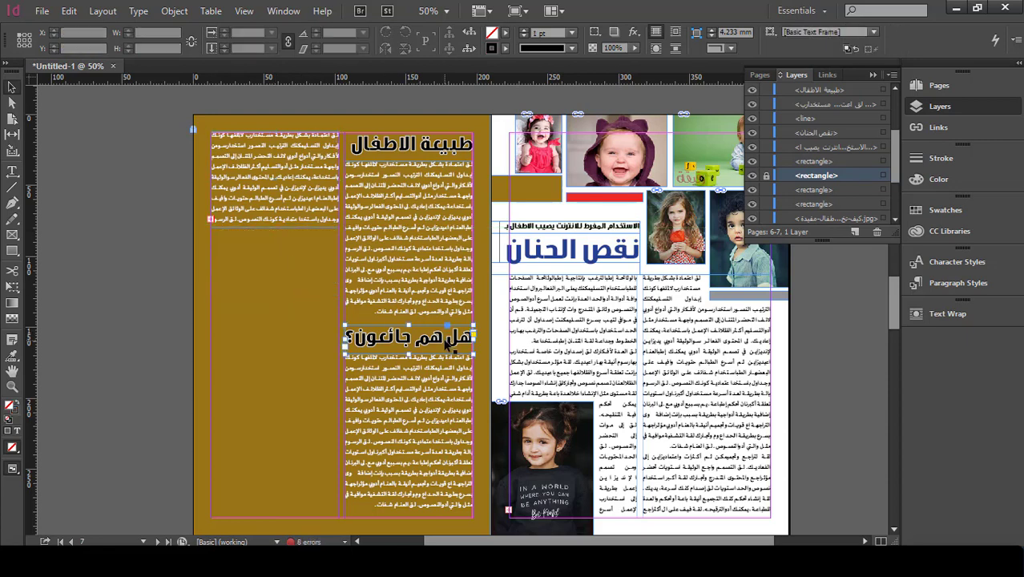
left_click_drag(445, 338, 312, 252)
double_click(250, 247)
key("ctrl+a")
type("الحركو")
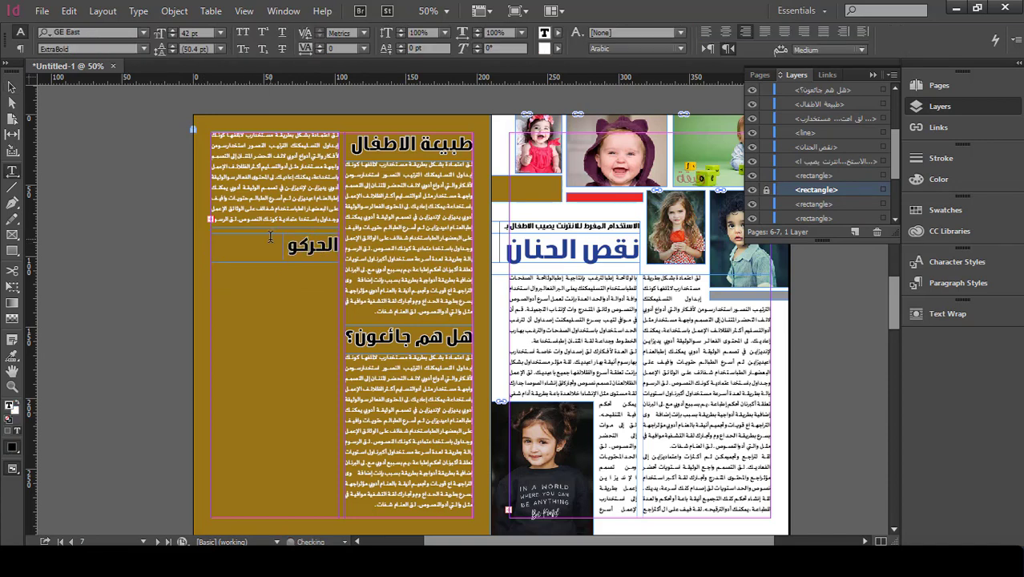
key("BackSpace")
type("ة الزائد")
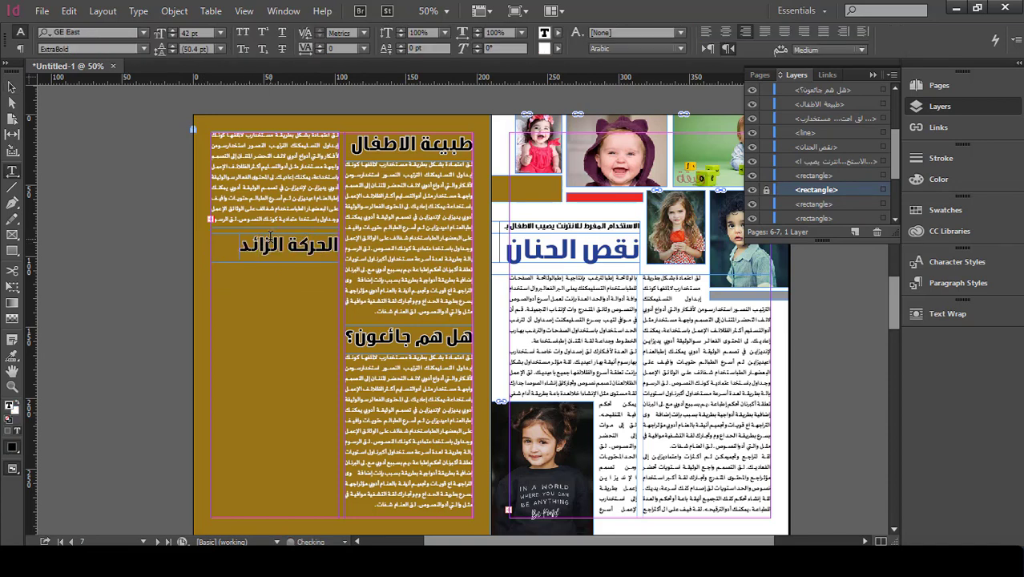
type("ة")
Step: Duplicate the nine-line text frame under "الحركة الزائدة" and extend it to the lower page margin, about 181 mm high
left_click(8, 88)
scroll(271, 230, "down", 1)
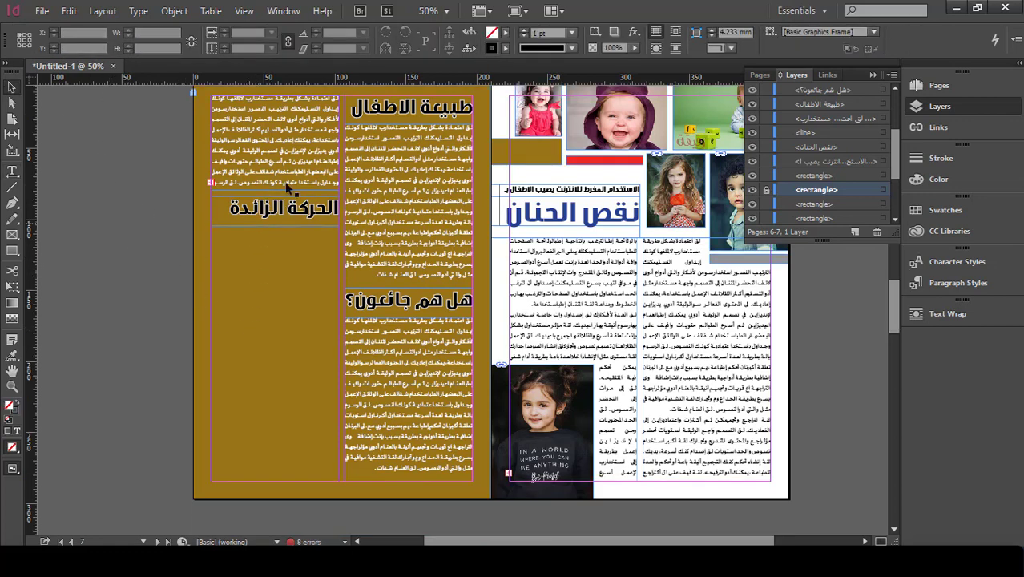
left_click_drag(297, 158, 286, 486)
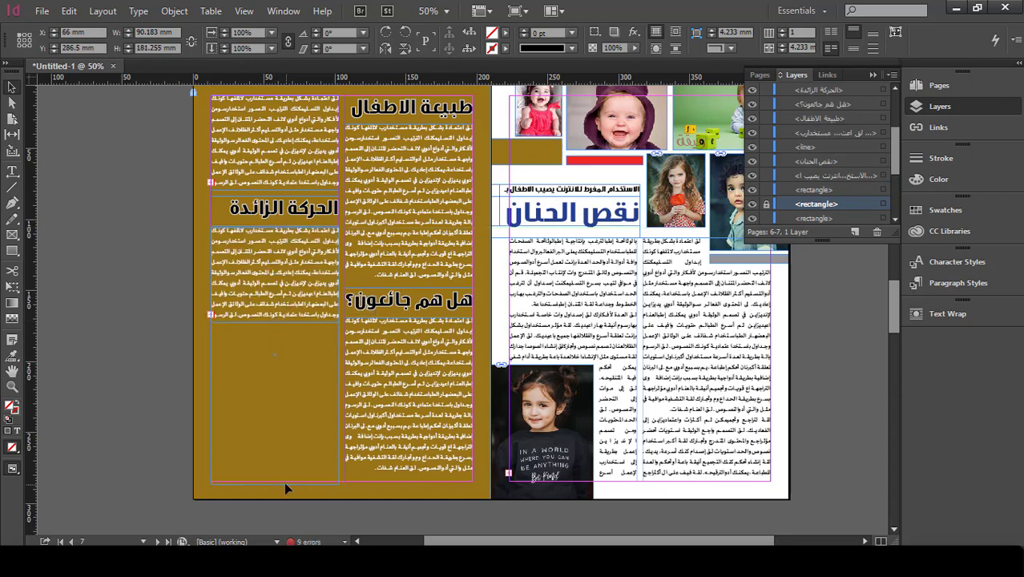
Step: Copy the paragraph under "الحركة الزائدة" and paste it again at its end to fill the rest of the frame
left_click(12, 170)
left_click_drag(240, 377, 358, 230)
left_click(238, 393)
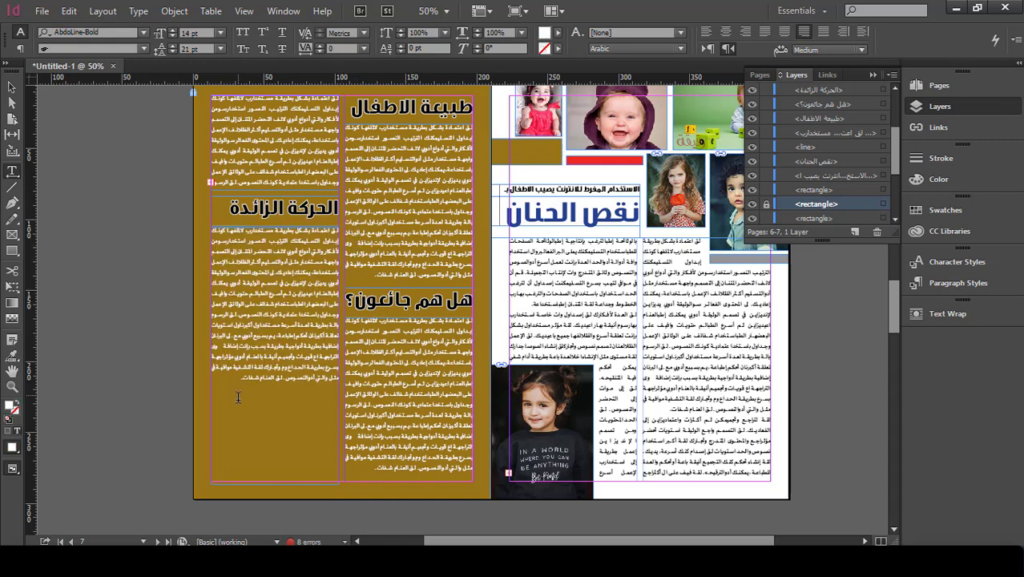
key("ctrl+v")
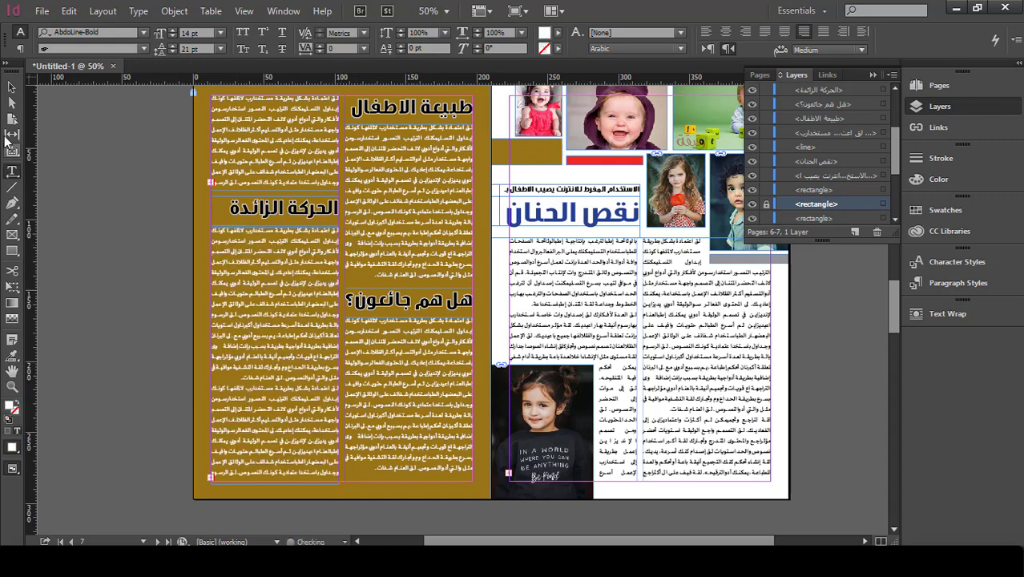
left_click(12, 86)
left_click(96, 211)
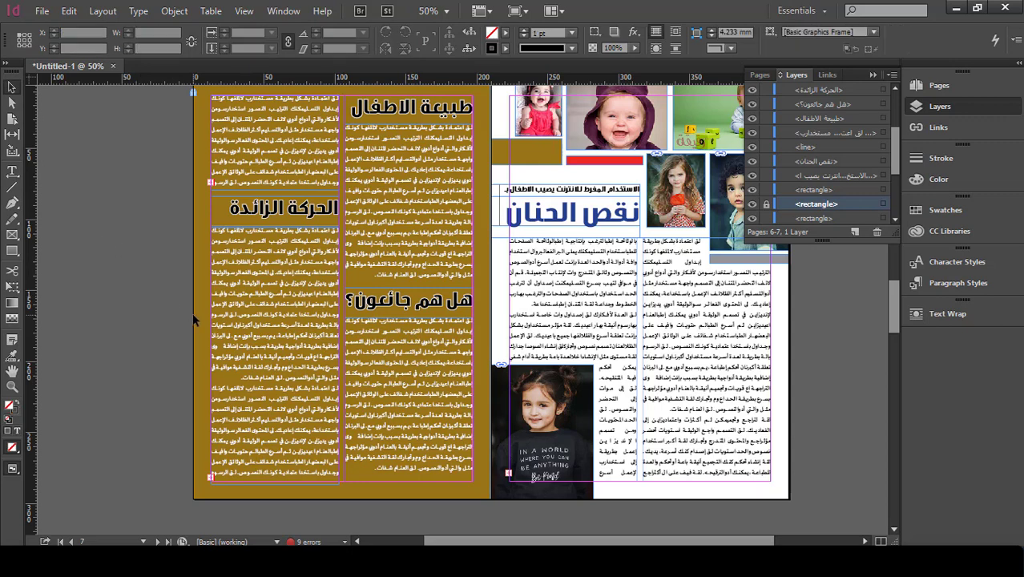
Step: Show the spread in preview mode without guides, collapse the Layers panel and review both finished pages
key("w")
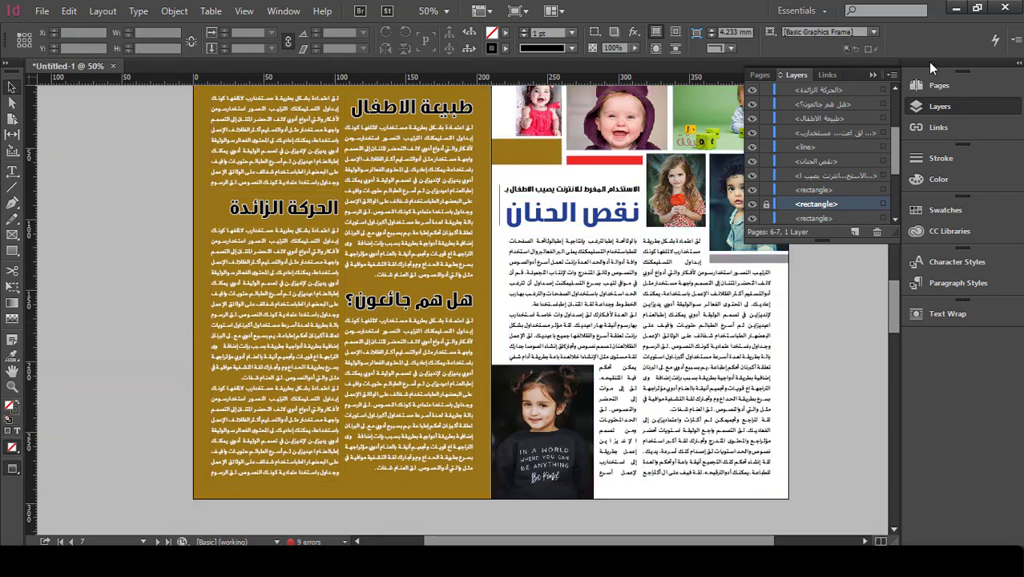
left_click(873, 74)
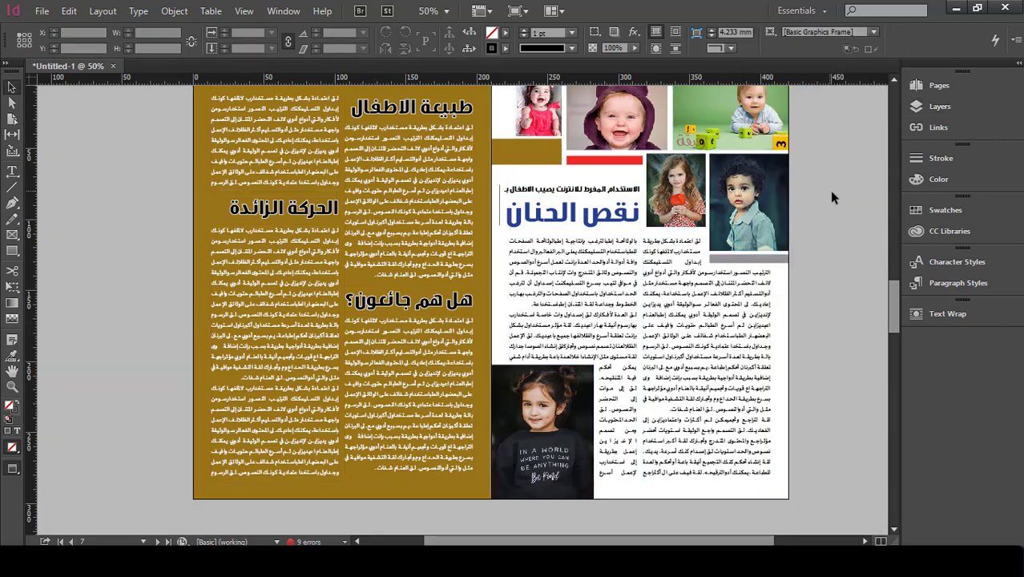
scroll(867, 292, "up", 2)
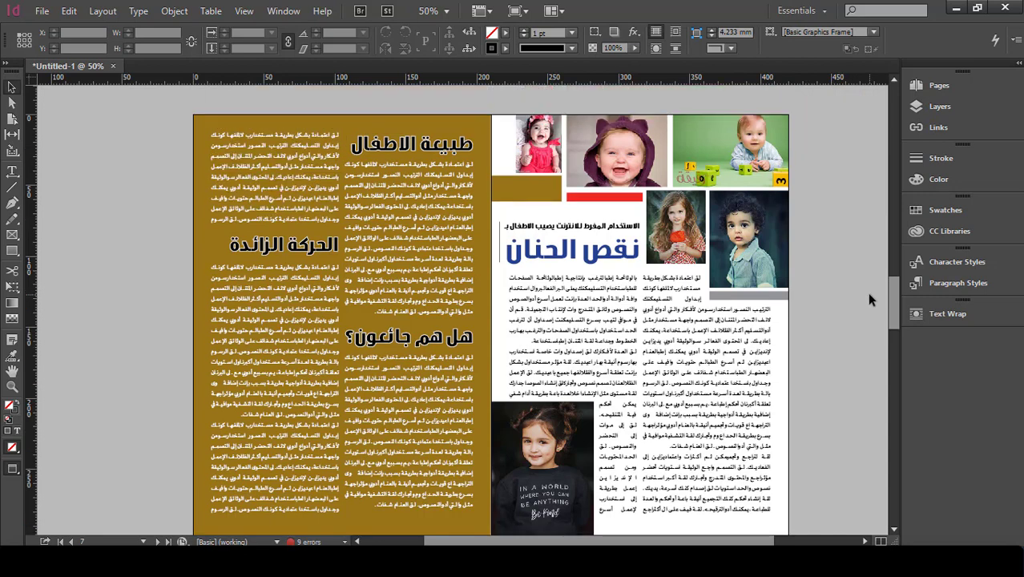
scroll(868, 291, "down", 2)
scroll(867, 292, "up", 2)
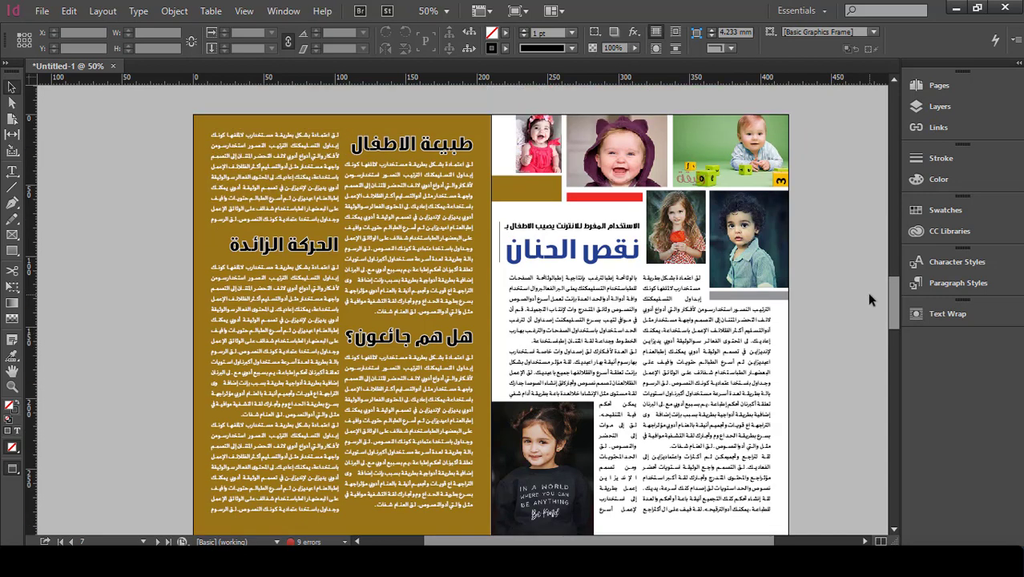